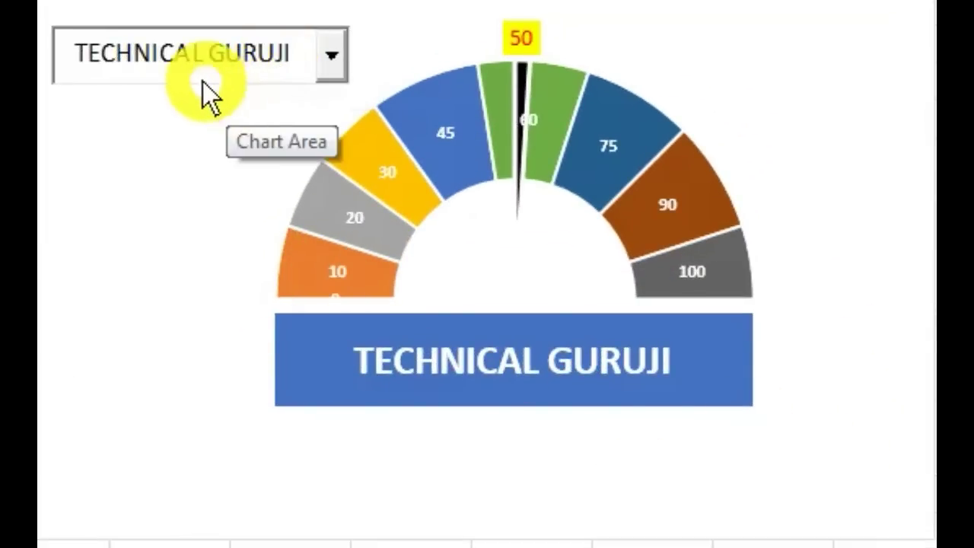
- Test the gauge with BHUVAN BAM (80), TECHNICAL SAGAR (70), DHARMENDRA (35), then TECHNICAL GURUJI
{"action": "left_click", "coordinate": [331, 61]}
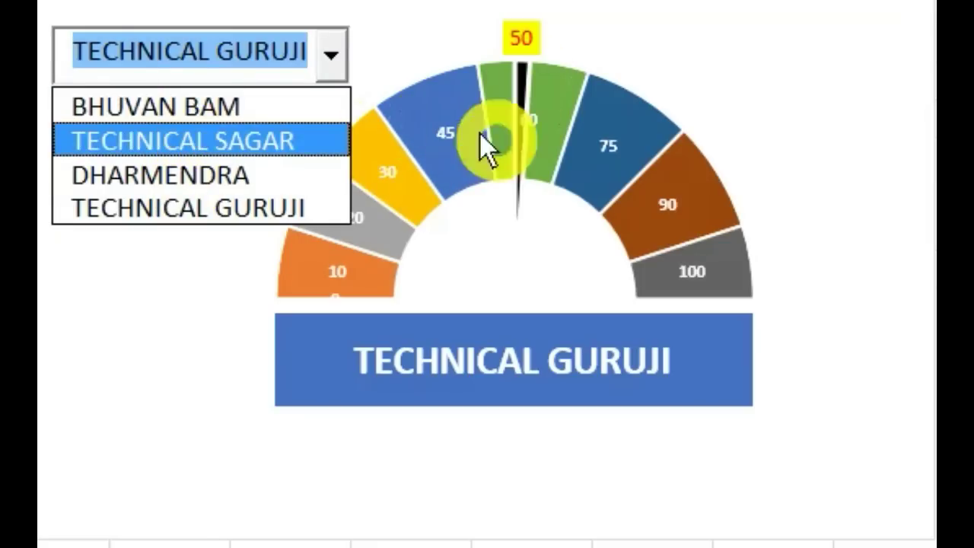
{"action": "left_click", "coordinate": [270, 111]}
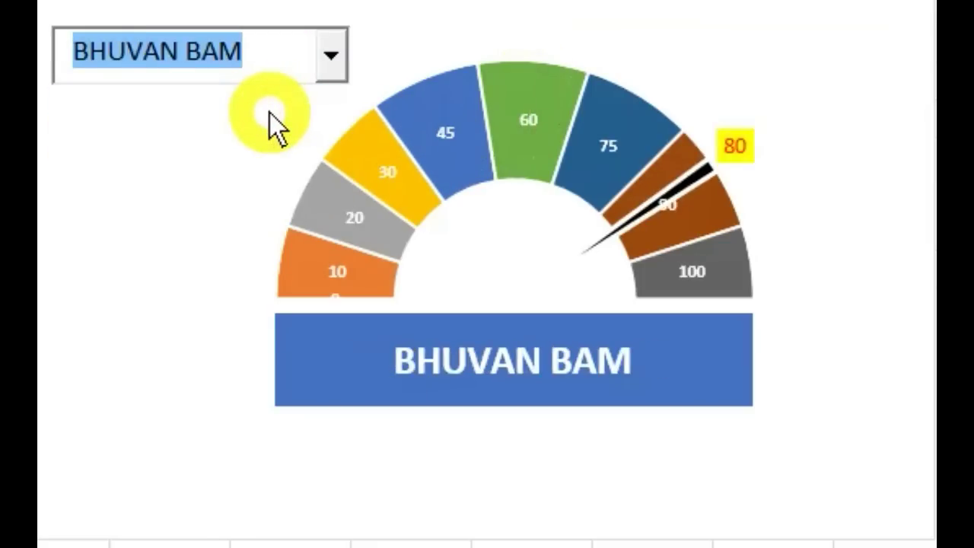
{"action": "left_click", "coordinate": [331, 55]}
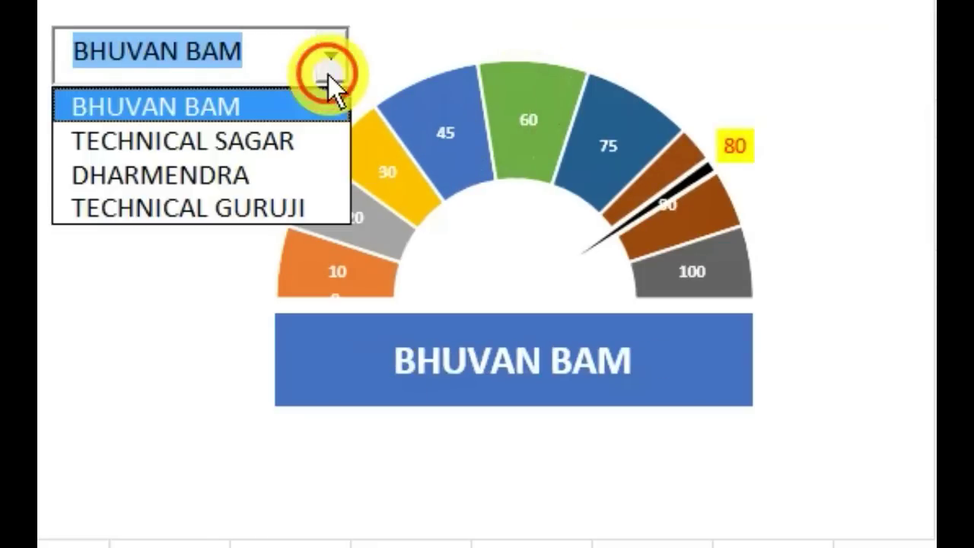
{"action": "left_click", "coordinate": [268, 135]}
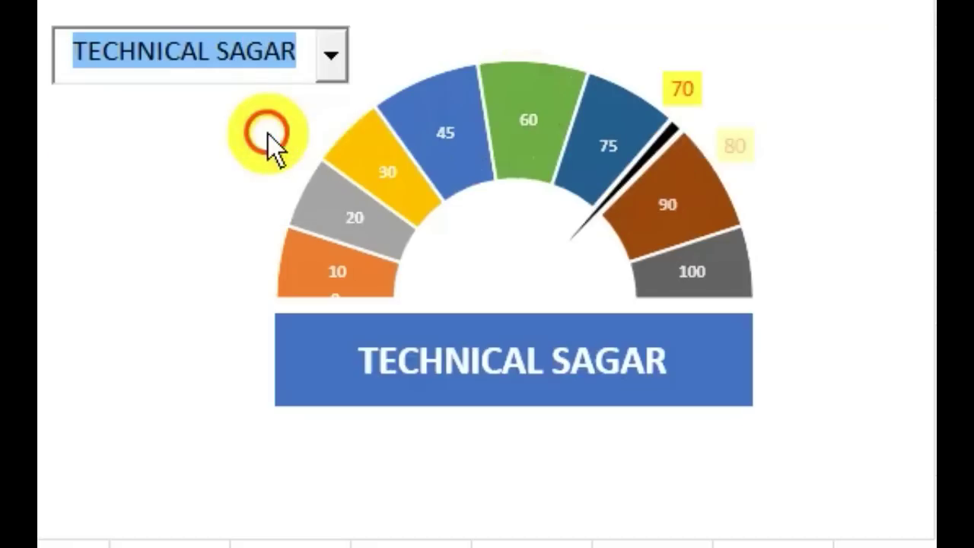
{"action": "left_click", "coordinate": [324, 68]}
{"action": "left_click", "coordinate": [248, 174]}
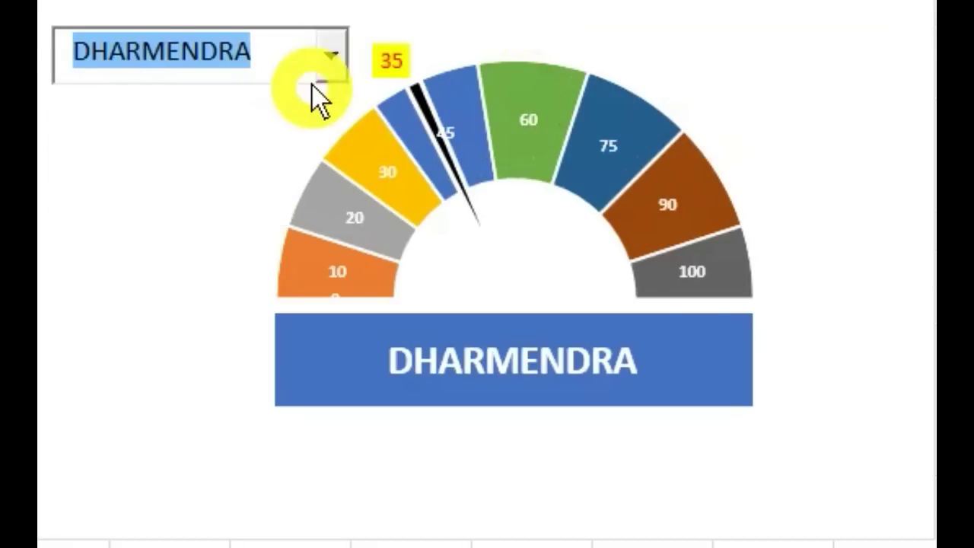
{"action": "left_click", "coordinate": [331, 54]}
{"action": "left_click", "coordinate": [248, 205]}
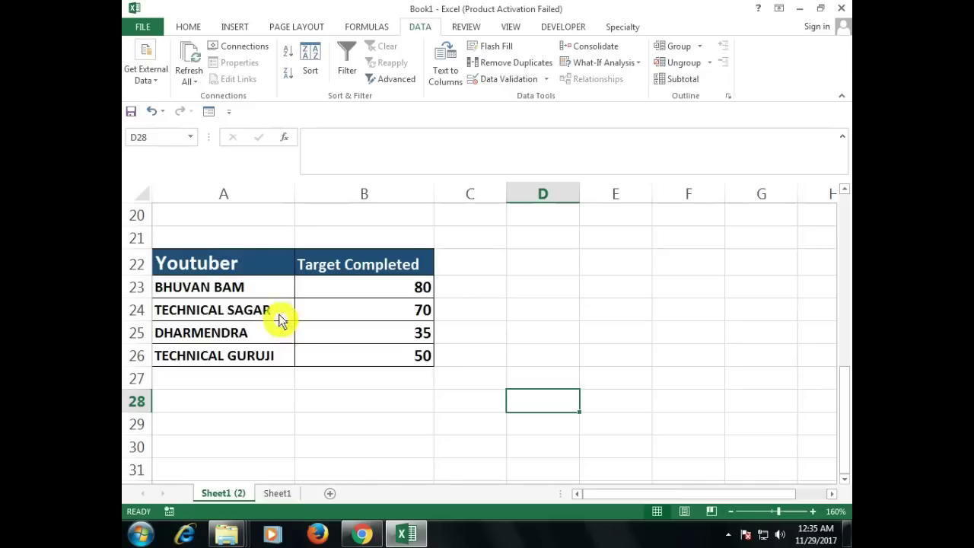
- Highlight the Youtuber names in A22:A26 and their Target Completed values in B22:B26
{"action": "left_click_drag", "start_coordinate": [248, 270], "coordinate": [281, 360]}
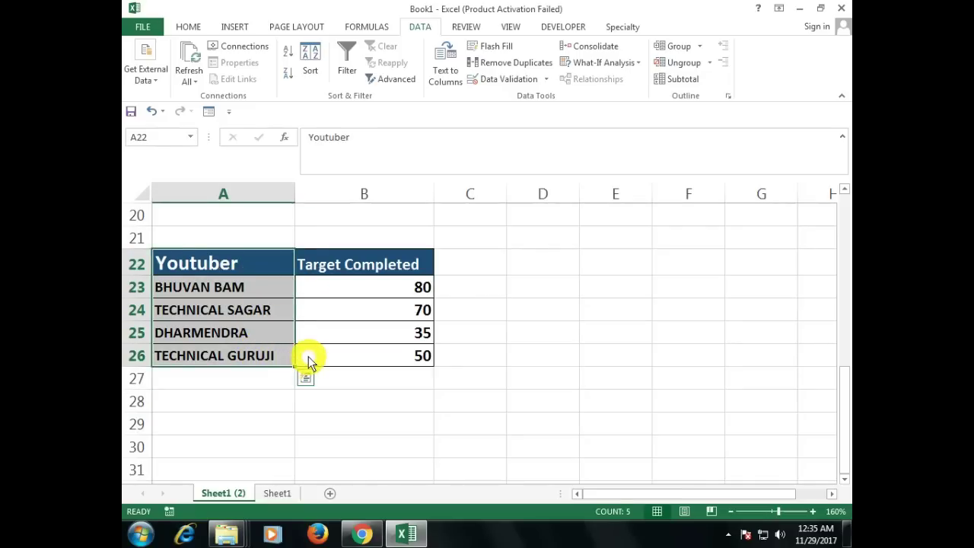
{"action": "left_click_drag", "start_coordinate": [391, 262], "coordinate": [389, 360]}
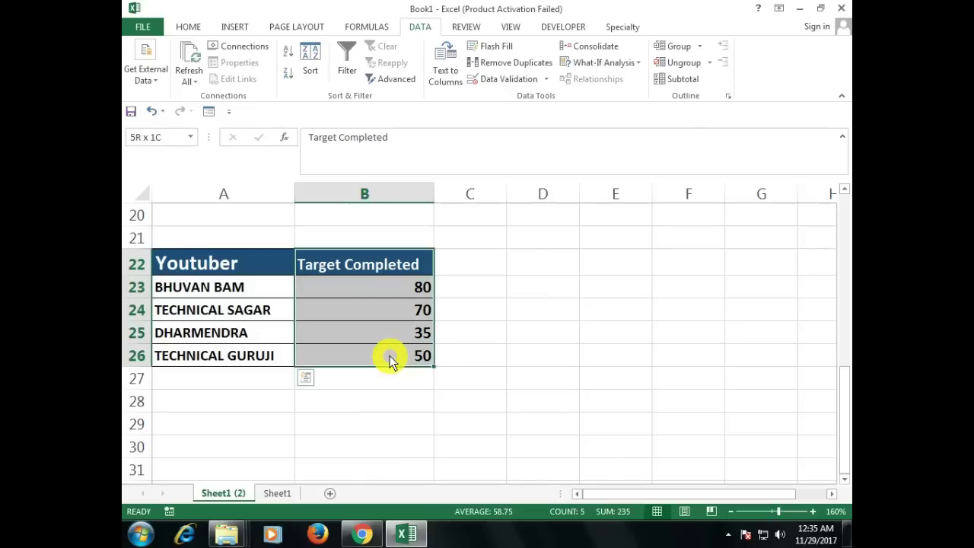
{"action": "left_click", "coordinate": [380, 288]}
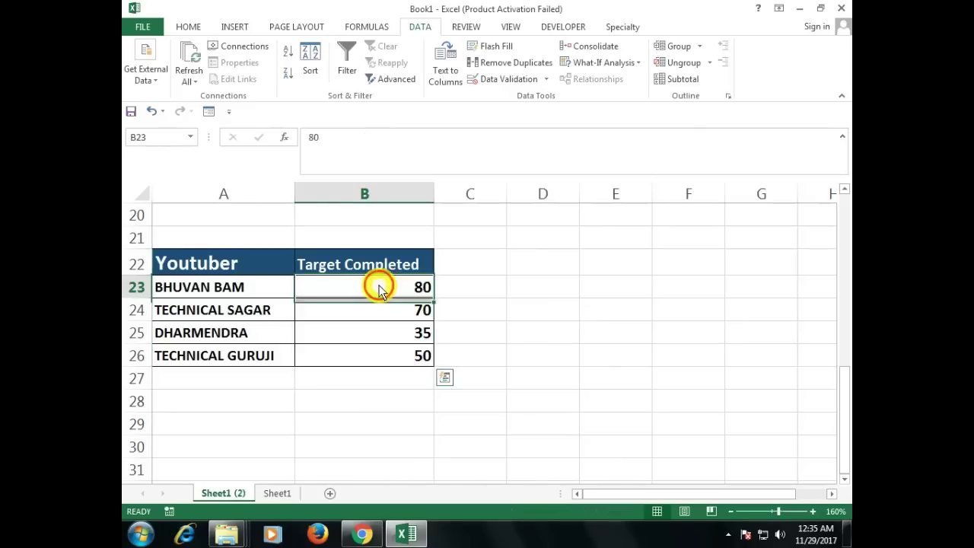
{"action": "left_click", "coordinate": [380, 312]}
{"action": "left_click", "coordinate": [381, 356]}
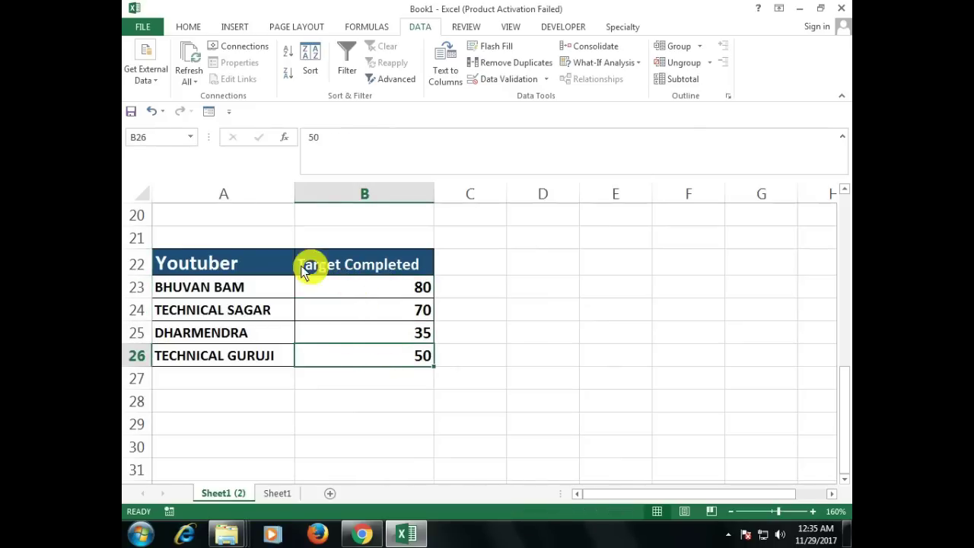
{"action": "left_click_drag", "start_coordinate": [287, 265], "coordinate": [371, 355]}
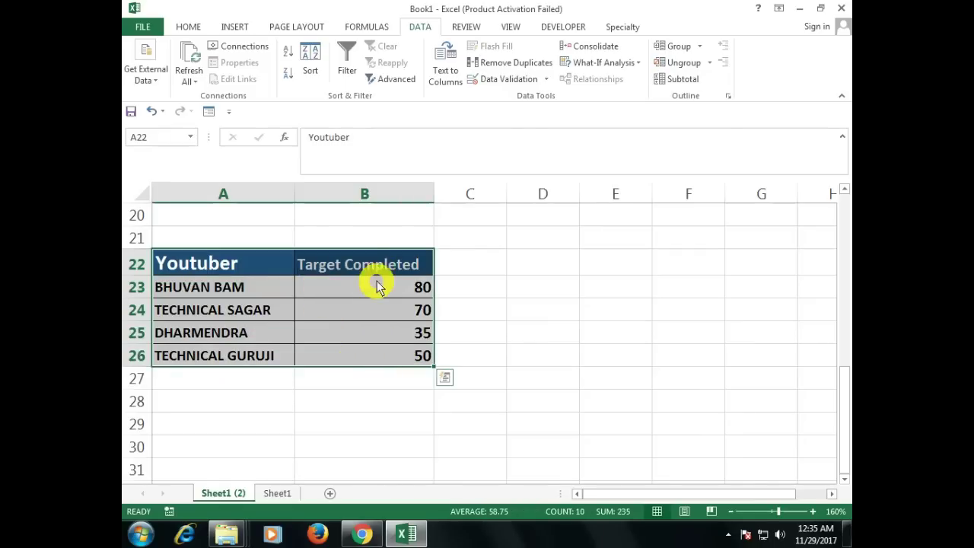
{"action": "left_click_drag", "start_coordinate": [376, 284], "coordinate": [390, 365]}
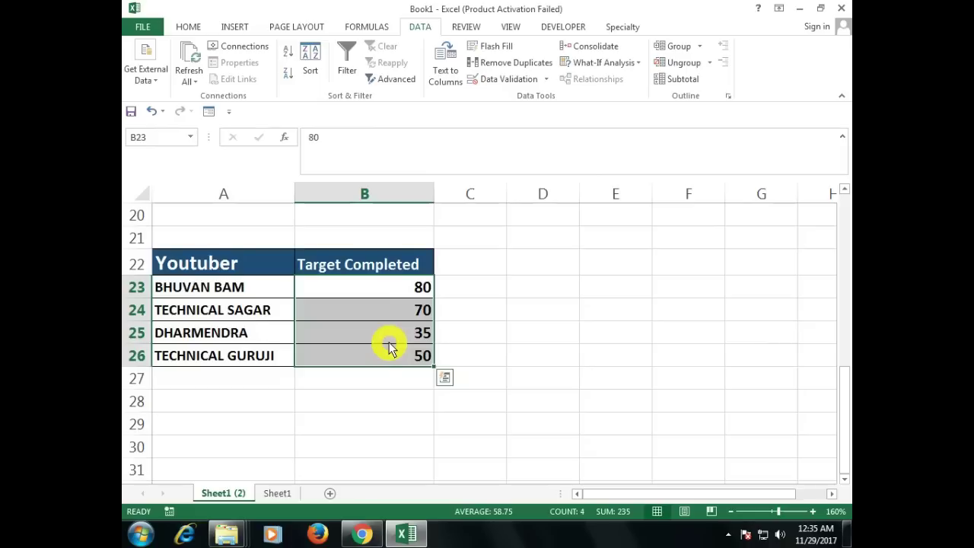
- Scroll up to the Series Level band table at row 1
{"action": "scroll", "coordinate": [388, 344], "scroll_direction": "up", "scroll_amount": 2}
{"action": "scroll", "coordinate": [388, 344], "scroll_direction": "up", "scroll_amount": 3}
{"action": "scroll", "coordinate": [388, 344], "scroll_direction": "up", "scroll_amount": 2}
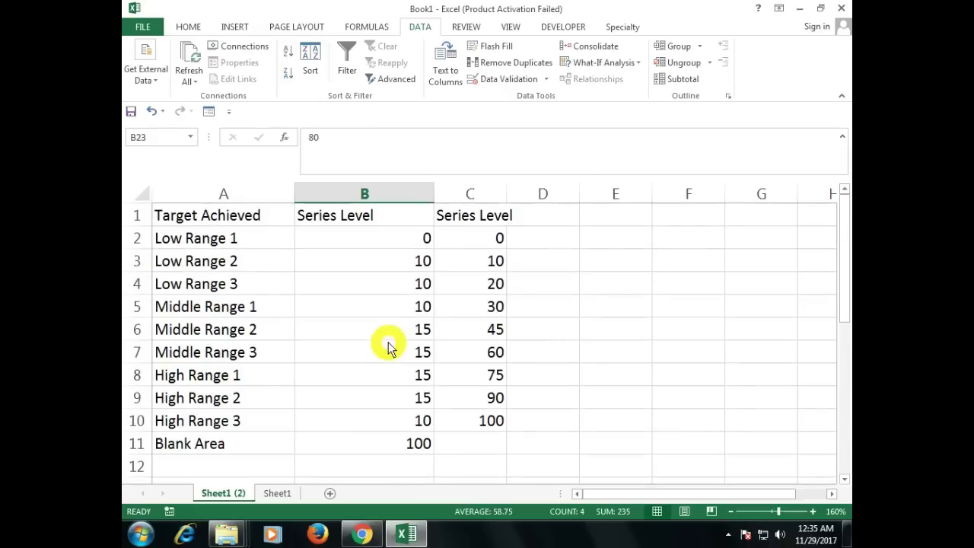
{"action": "left_click", "coordinate": [242, 221]}
{"action": "left_click_drag", "start_coordinate": [244, 238], "coordinate": [265, 425]}
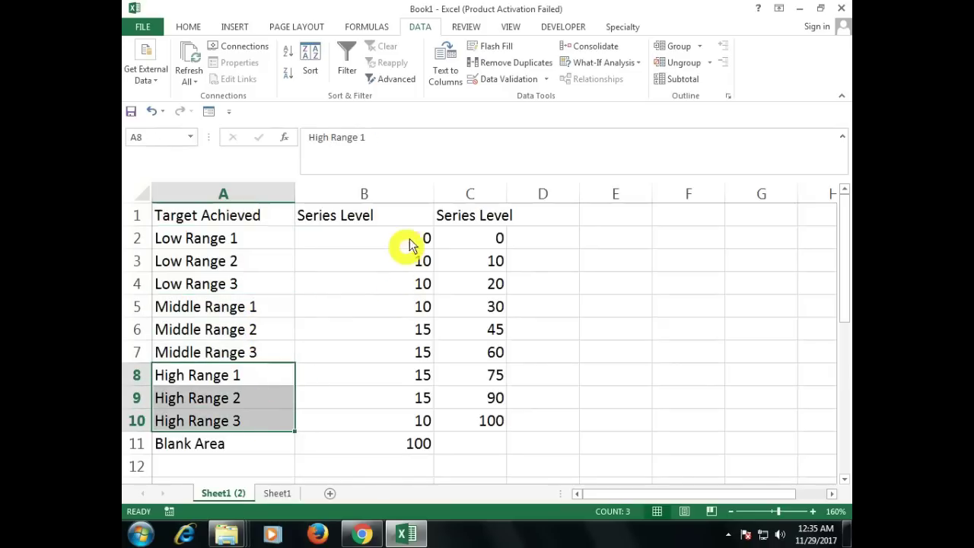
{"action": "left_click_drag", "start_coordinate": [409, 239], "coordinate": [414, 261]}
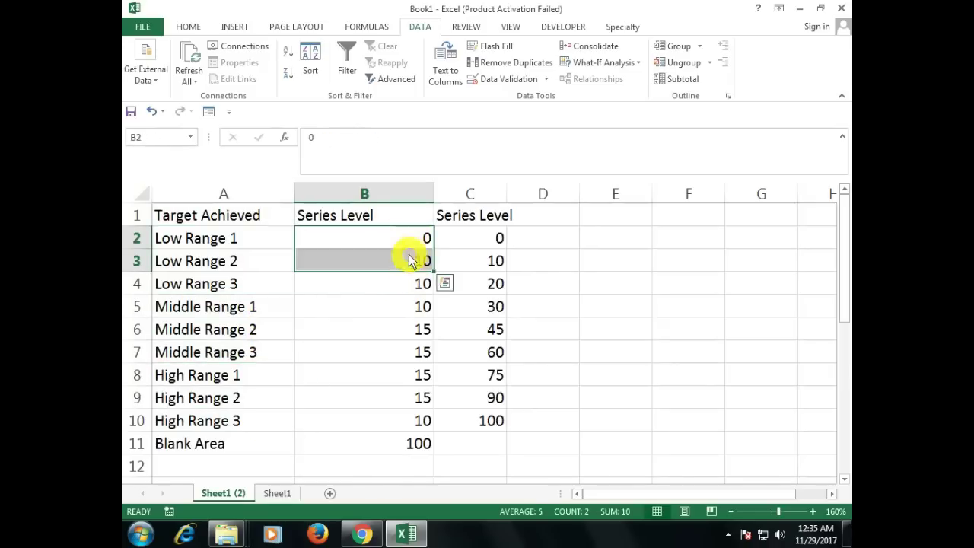
{"action": "left_click", "coordinate": [413, 262]}
{"action": "left_click", "coordinate": [414, 239]}
{"action": "left_click", "coordinate": [411, 263]}
{"action": "left_click_drag", "start_coordinate": [411, 262], "coordinate": [407, 380]}
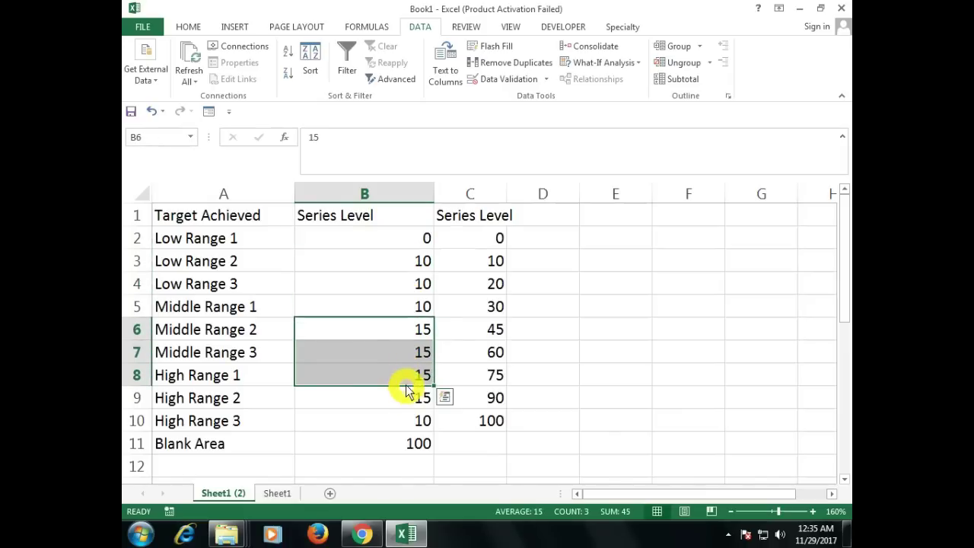
{"action": "left_click_drag", "start_coordinate": [405, 330], "coordinate": [407, 401]}
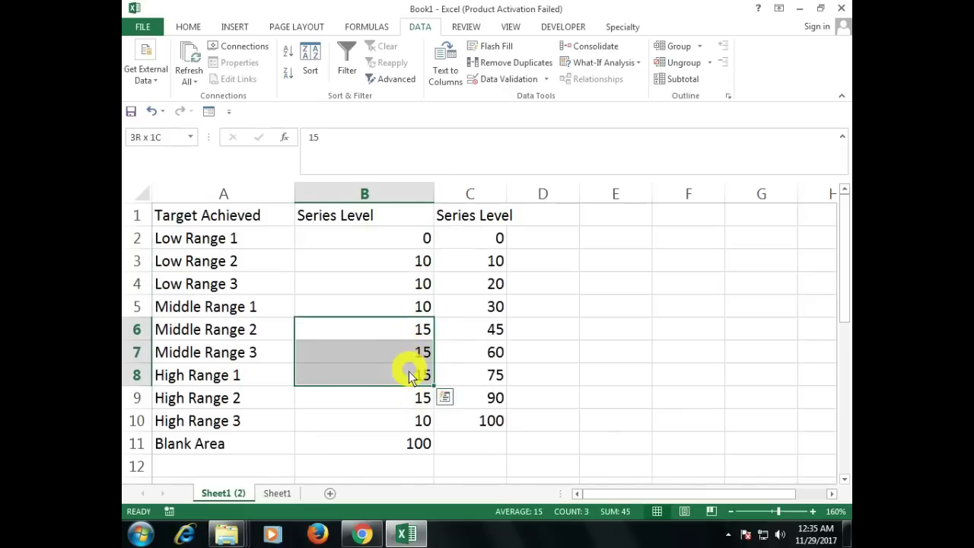
{"action": "left_click_drag", "start_coordinate": [408, 241], "coordinate": [404, 310]}
{"action": "left_click", "coordinate": [406, 329]}
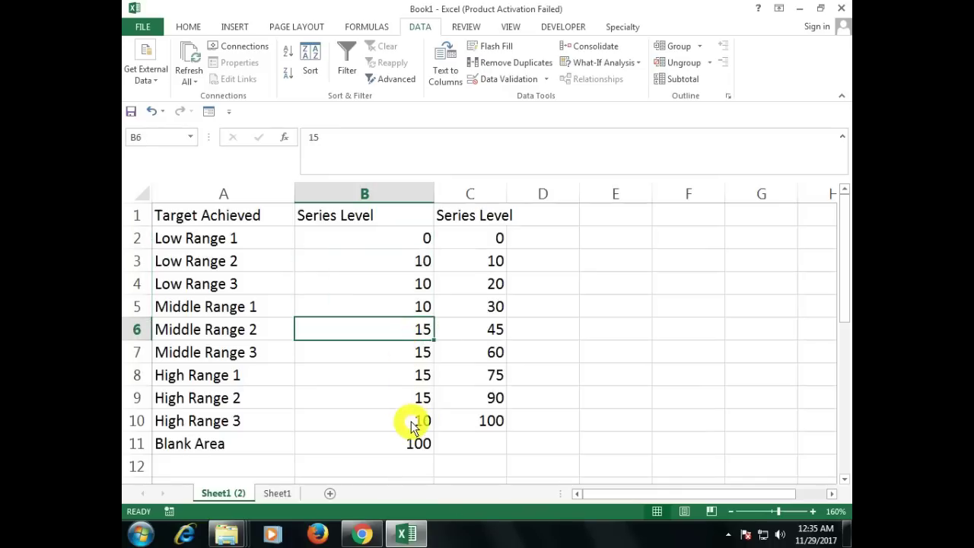
{"action": "left_click", "coordinate": [412, 419]}
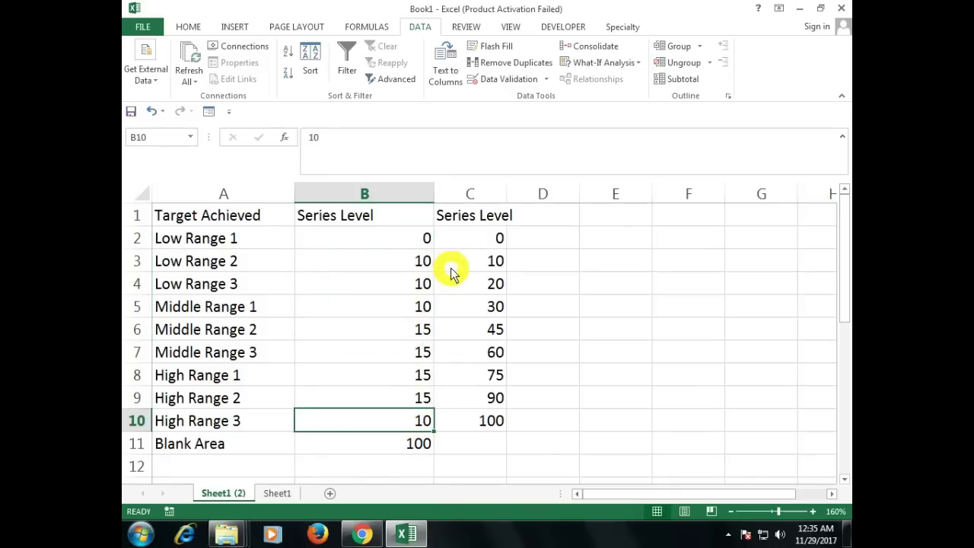
{"action": "left_click", "coordinate": [411, 443]}
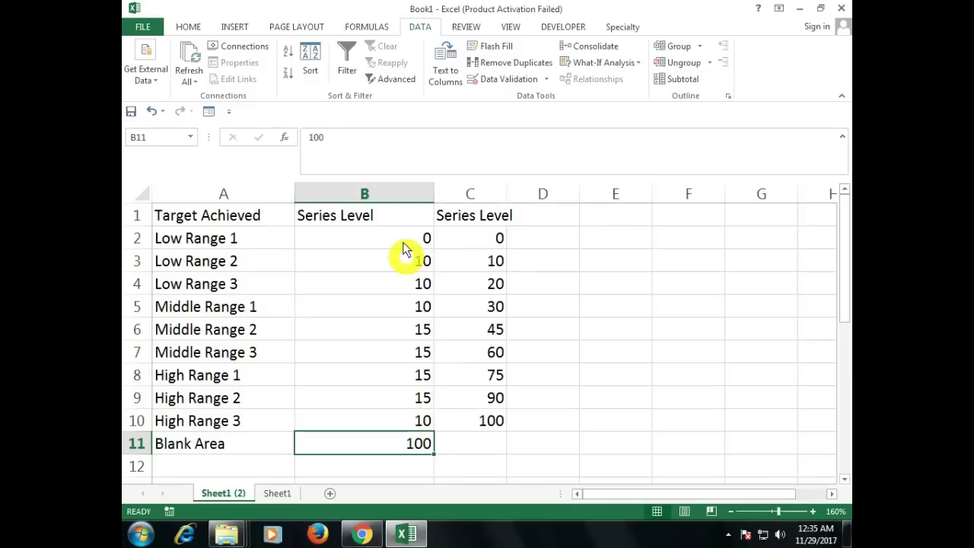
{"action": "left_click_drag", "start_coordinate": [401, 241], "coordinate": [397, 445]}
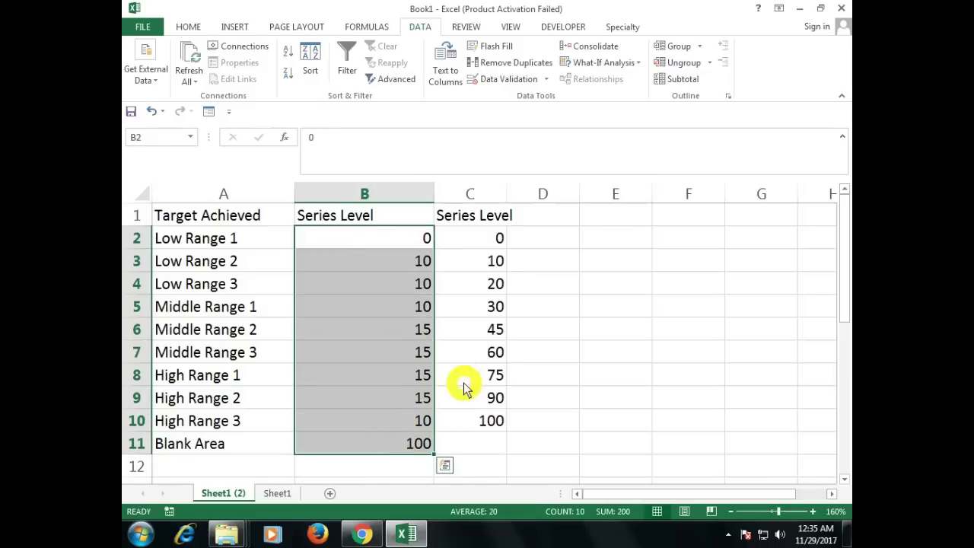
{"action": "left_click_drag", "start_coordinate": [493, 237], "coordinate": [487, 421]}
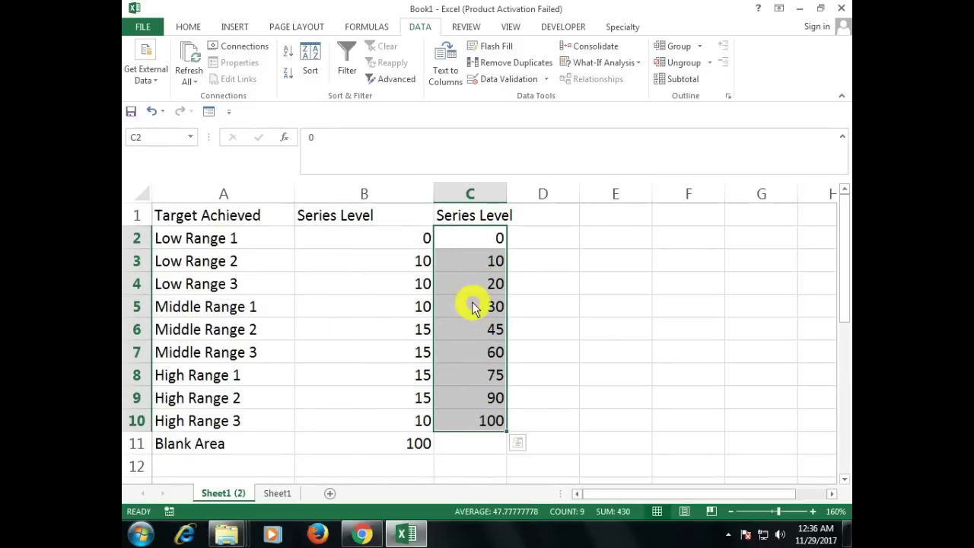
- Delete the existing lookup formula from B15, beside the TECHNICAL GURUJI name in A15
{"action": "scroll", "coordinate": [424, 266], "scroll_direction": "down", "scroll_amount": 2}
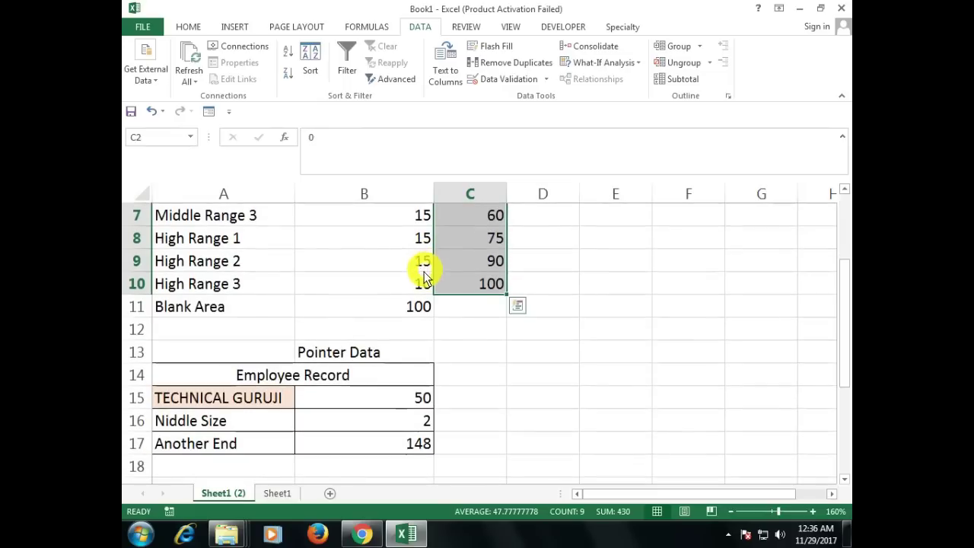
{"action": "left_click", "coordinate": [301, 375]}
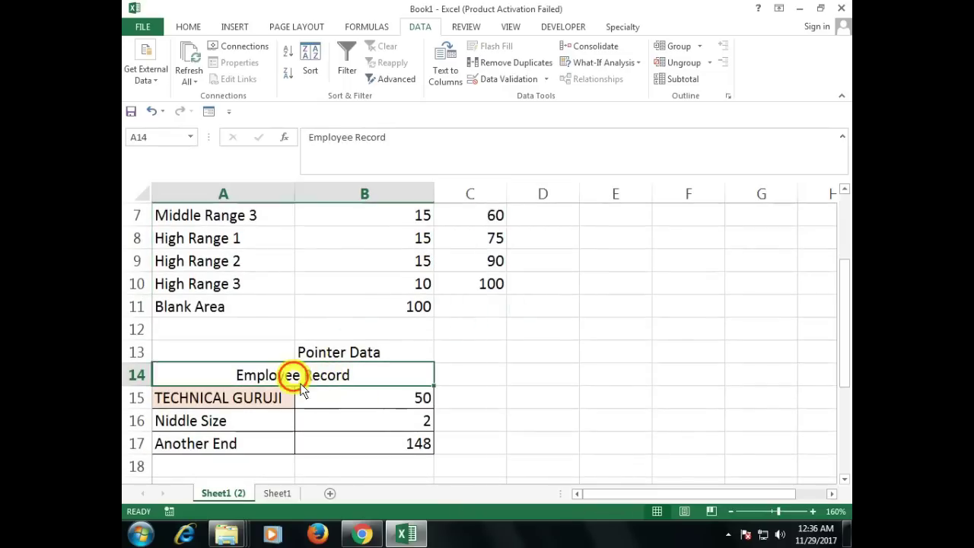
{"action": "left_click", "coordinate": [253, 401]}
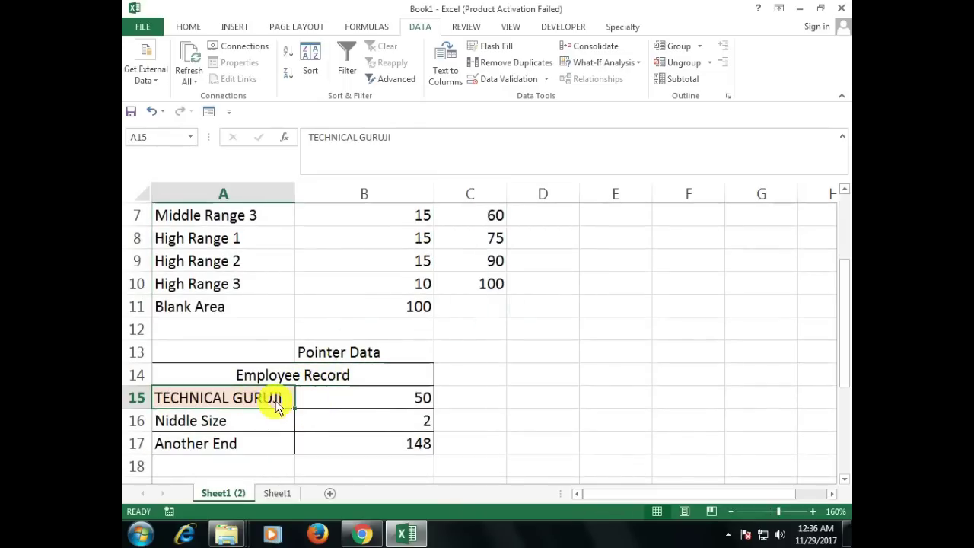
{"action": "left_click", "coordinate": [406, 401]}
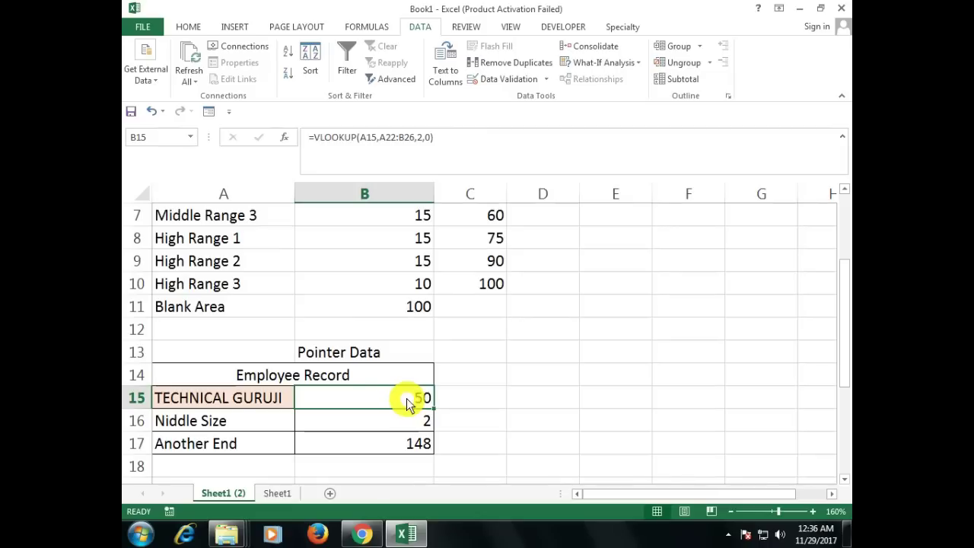
{"action": "key", "text": "Delete"}
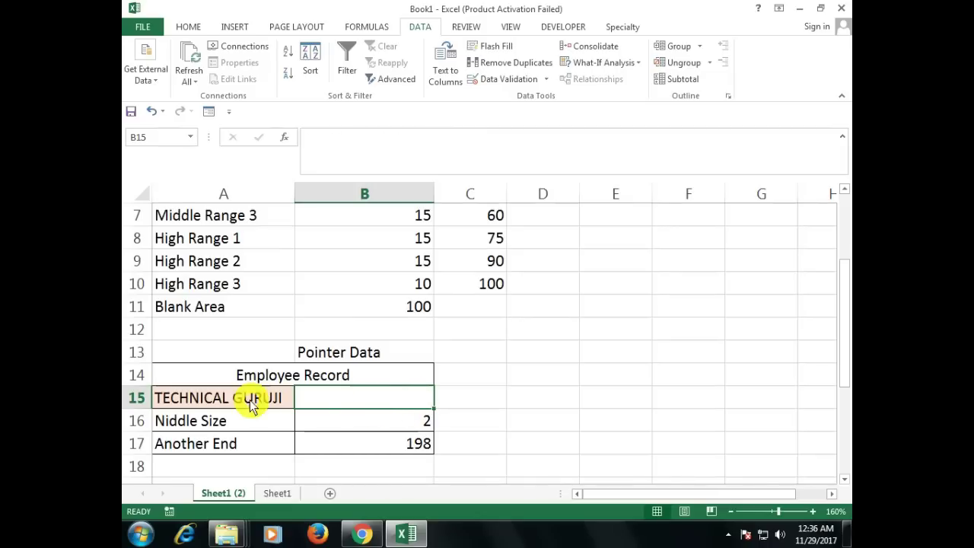
{"action": "left_click", "coordinate": [278, 405]}
{"action": "left_click", "coordinate": [369, 401]}
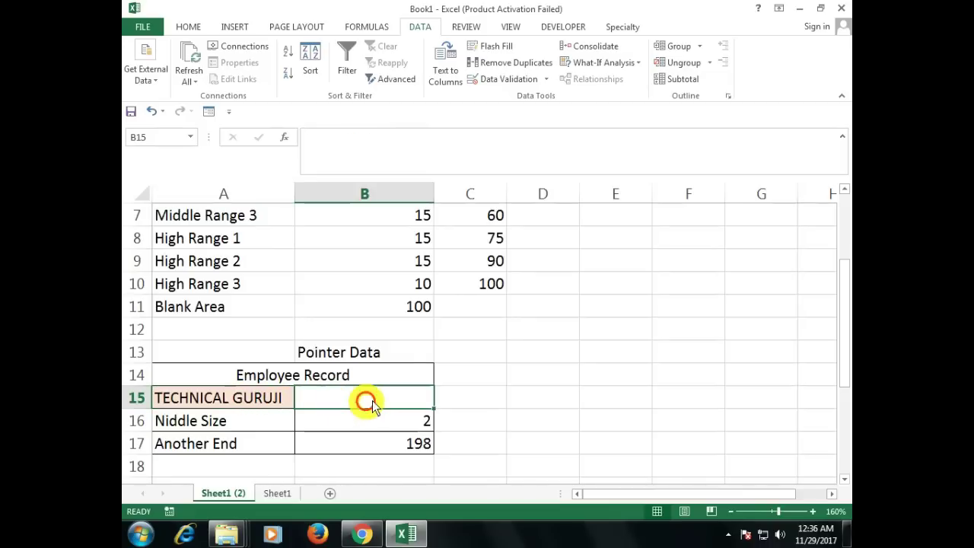
- Enter =VLOOKUP(A15,A22:B26,2,0) in B15 so it returns 50
{"action": "type", "text": "="}
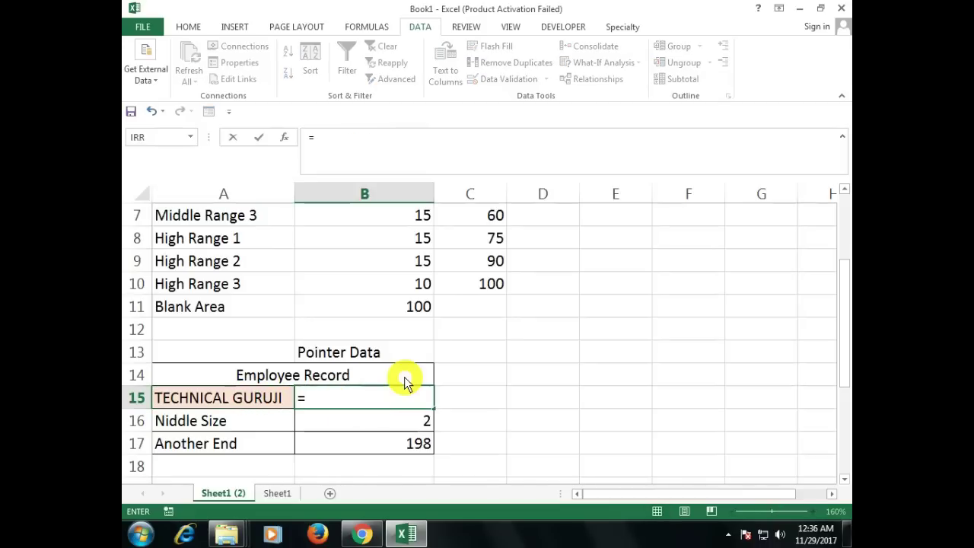
{"action": "key", "text": "super+plus"}
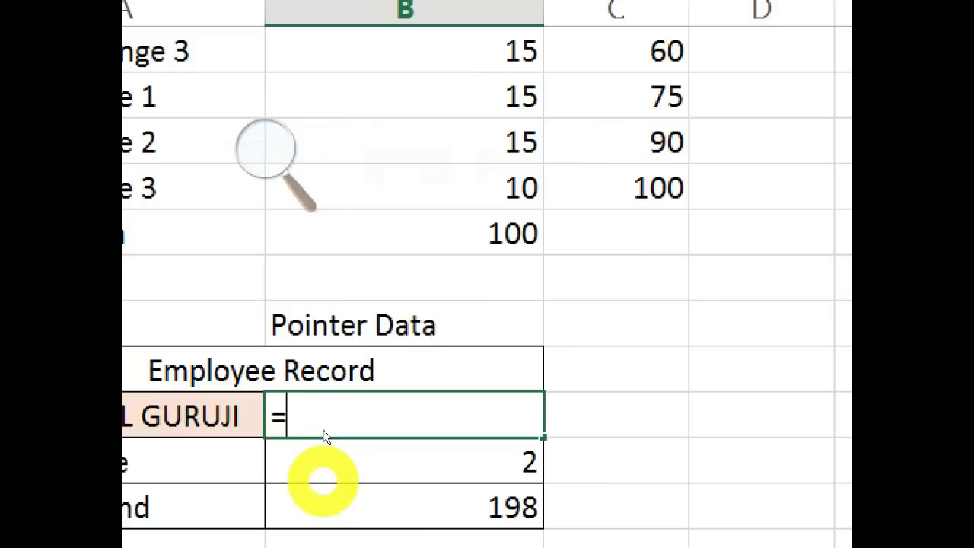
{"action": "type", "text": "VLO"}
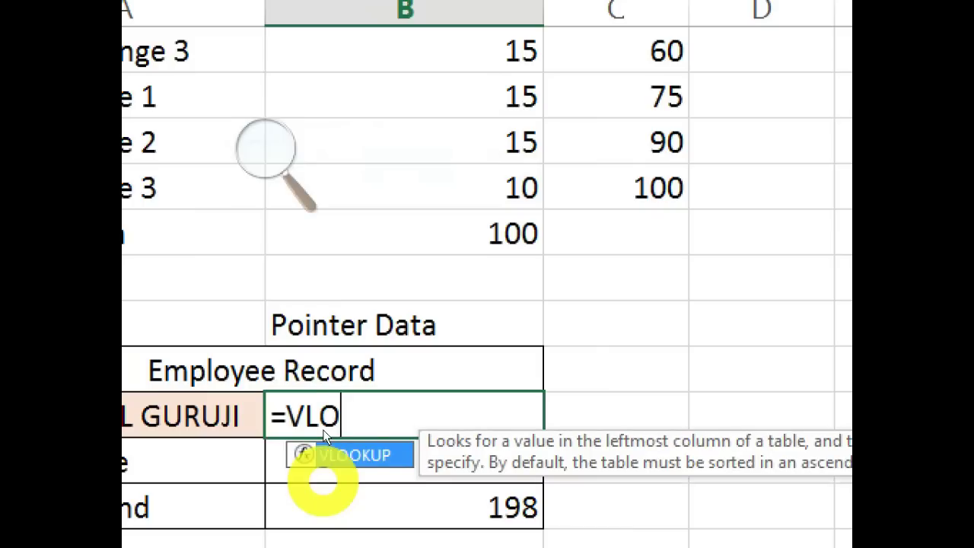
{"action": "key", "text": "Tab"}
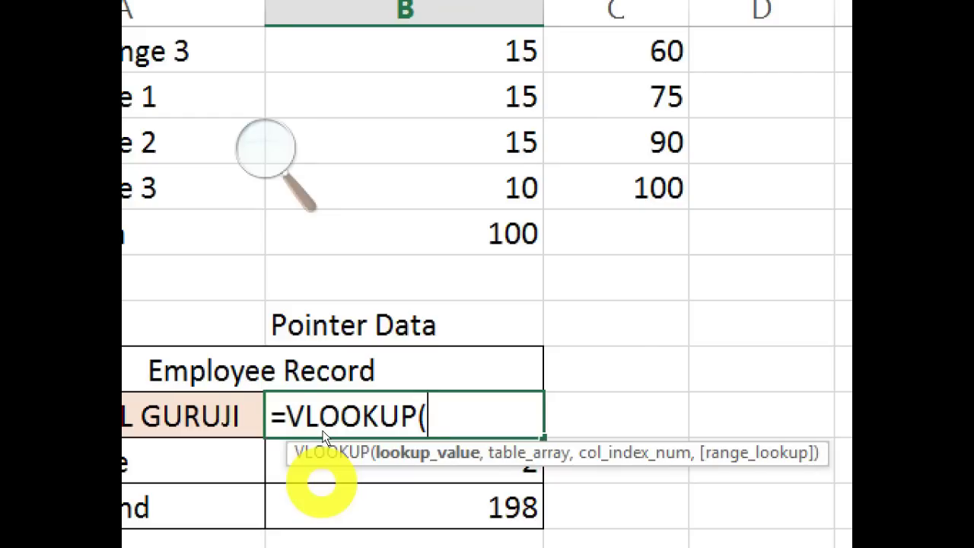
{"action": "left_click", "coordinate": [217, 399]}
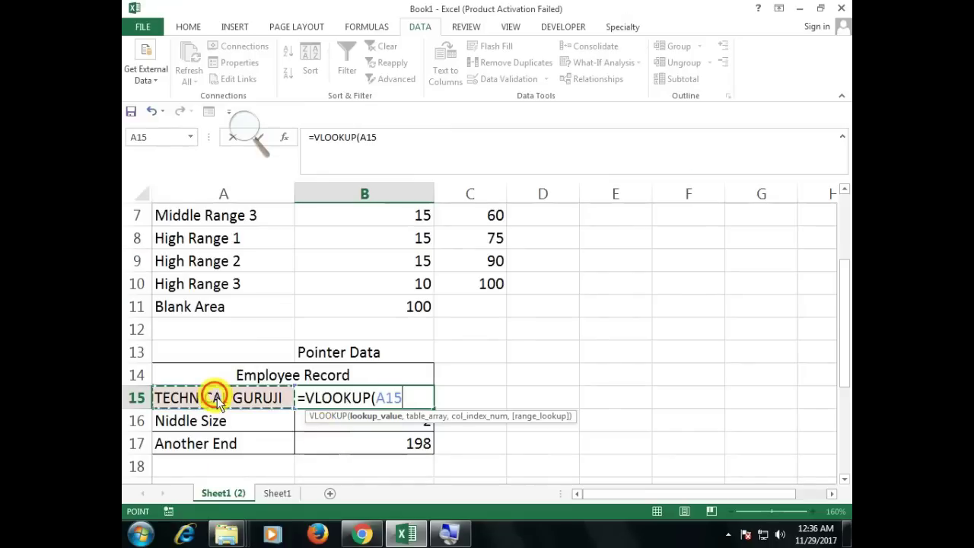
{"action": "type", "text": ","}
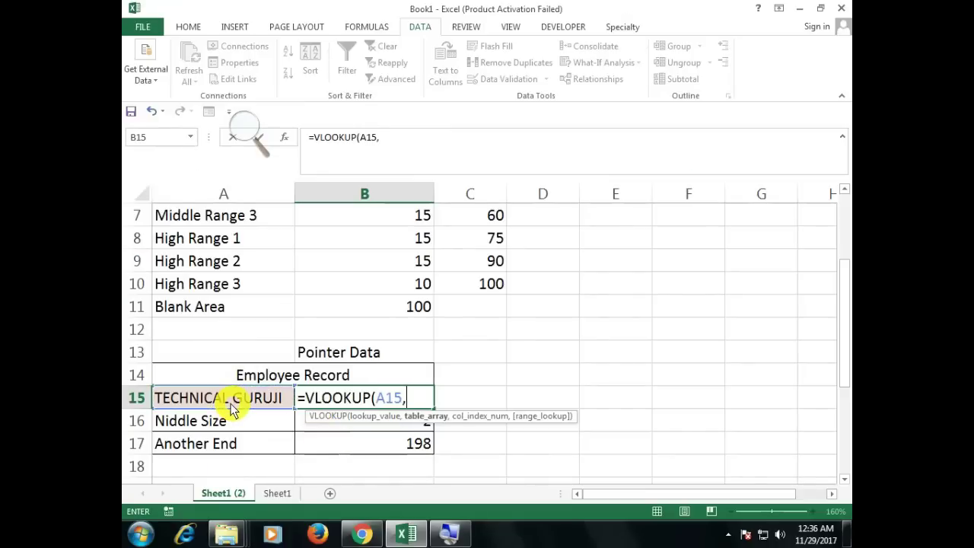
{"action": "scroll", "coordinate": [381, 435], "scroll_direction": "down", "scroll_amount": 2}
{"action": "scroll", "coordinate": [382, 437], "scroll_direction": "down", "scroll_amount": 1}
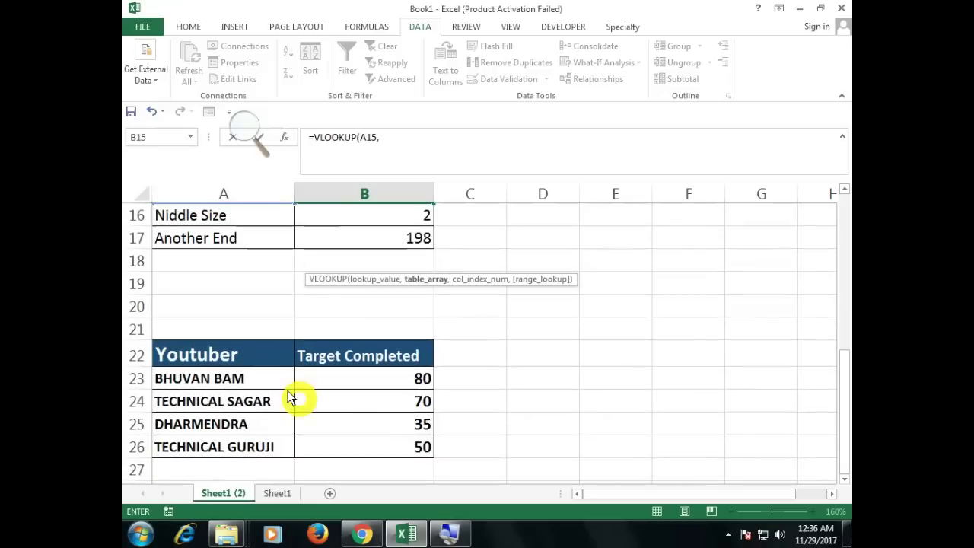
{"action": "left_click", "coordinate": [248, 357]}
{"action": "left_click_drag", "start_coordinate": [259, 373], "coordinate": [367, 444]}
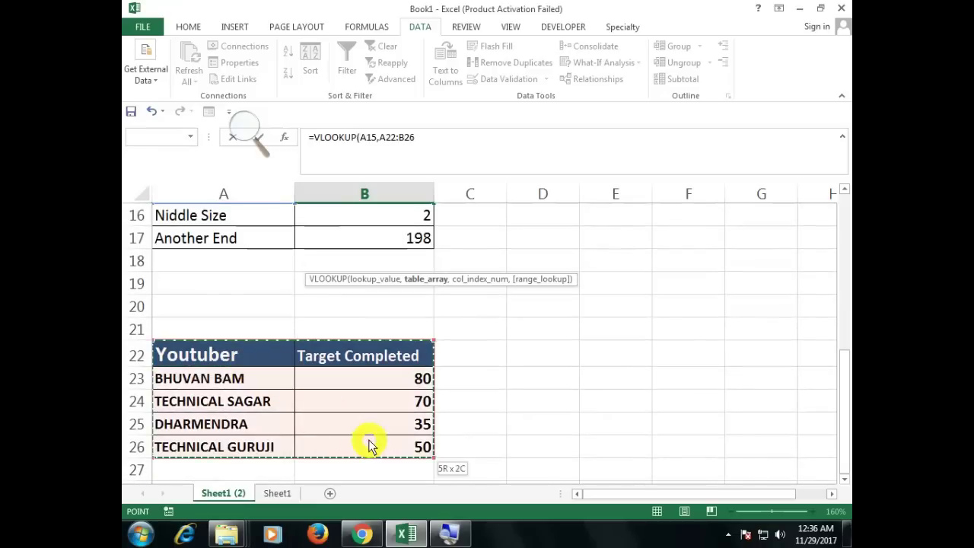
{"action": "scroll", "coordinate": [320, 401], "scroll_direction": "up", "scroll_amount": 1}
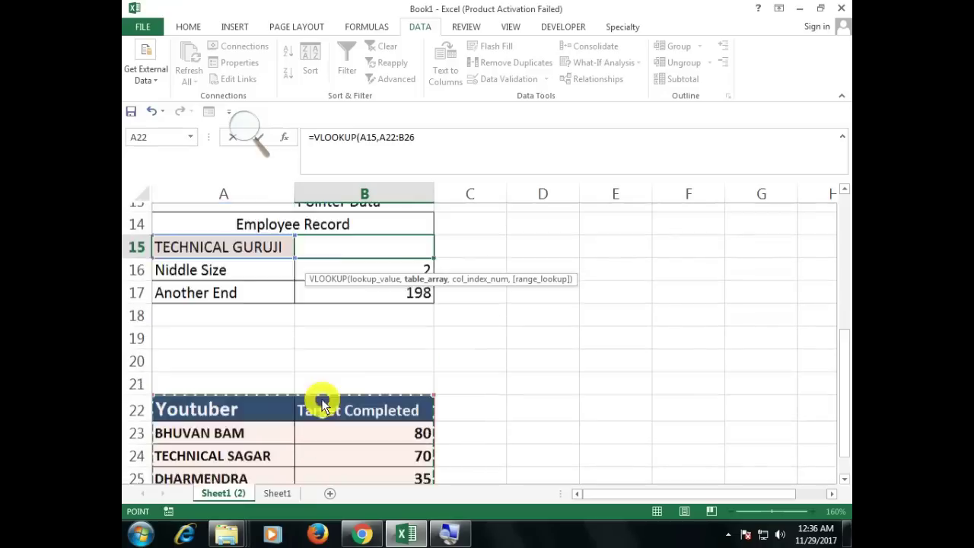
{"action": "scroll", "coordinate": [321, 401], "scroll_direction": "up", "scroll_amount": 1}
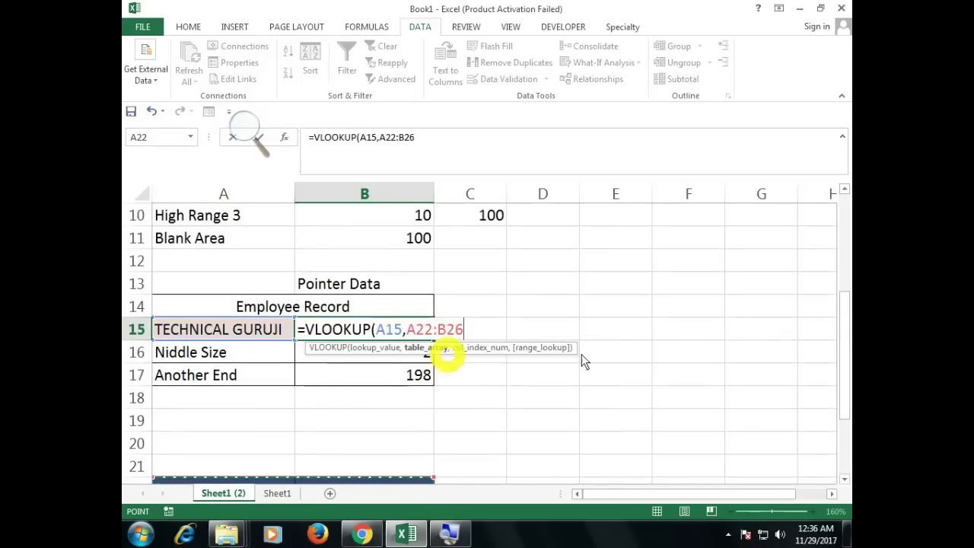
{"action": "type", "text": ","}
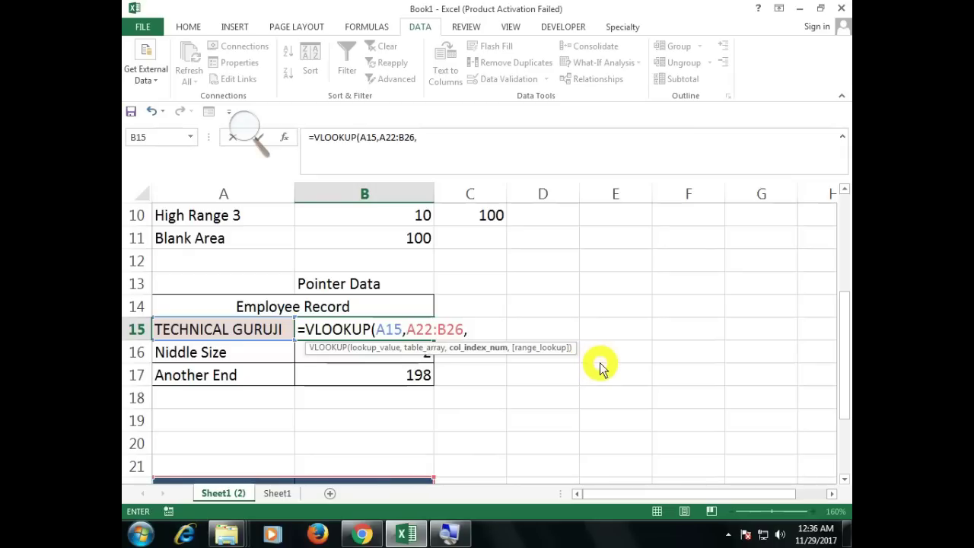
{"action": "type", "text": "2,0"}
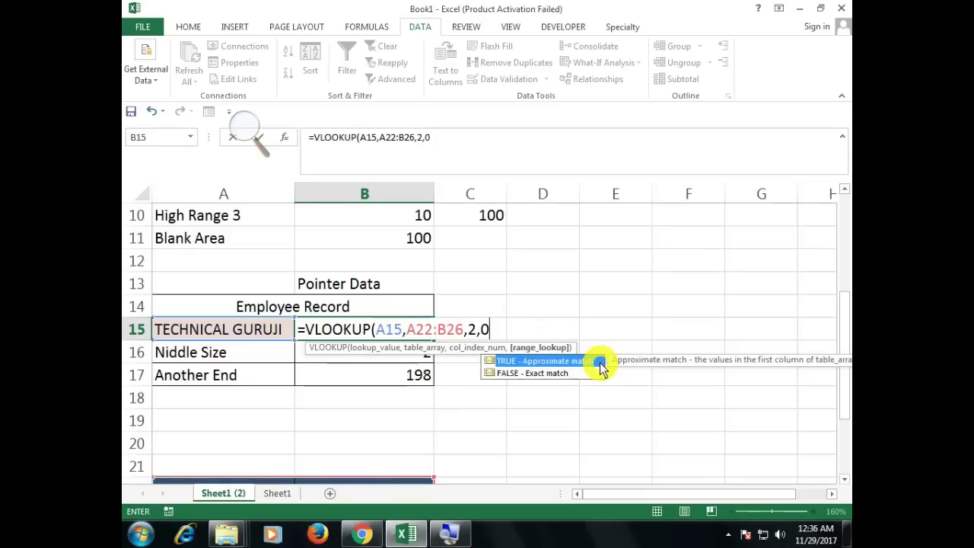
{"action": "type", "text": ")"}
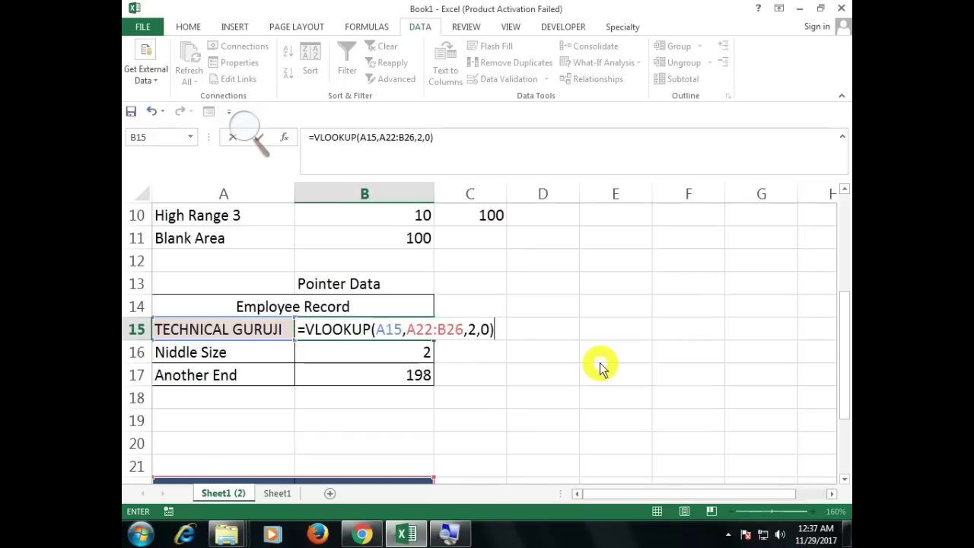
{"action": "key", "text": "Return"}
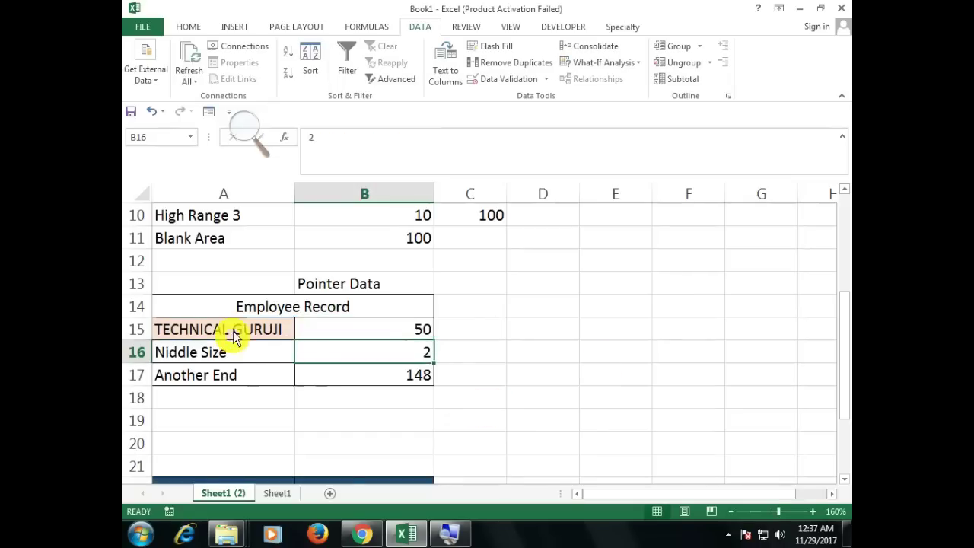
- Rename A15 to TECHNICAL SAGAR so B15 returns 70
{"action": "left_click", "coordinate": [234, 337]}
{"action": "left_click", "coordinate": [368, 328]}
{"action": "scroll", "coordinate": [373, 342], "scroll_direction": "down", "scroll_amount": 2}
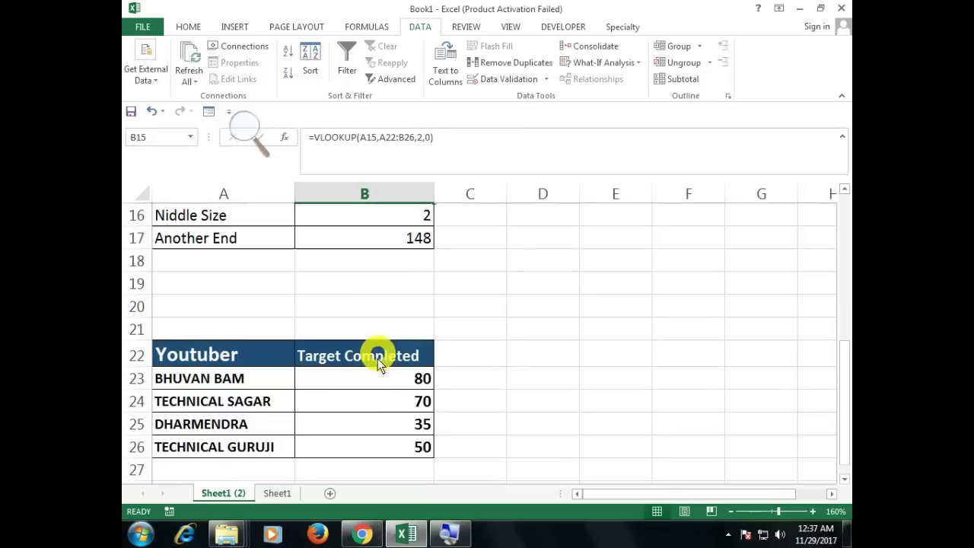
{"action": "left_click", "coordinate": [388, 444]}
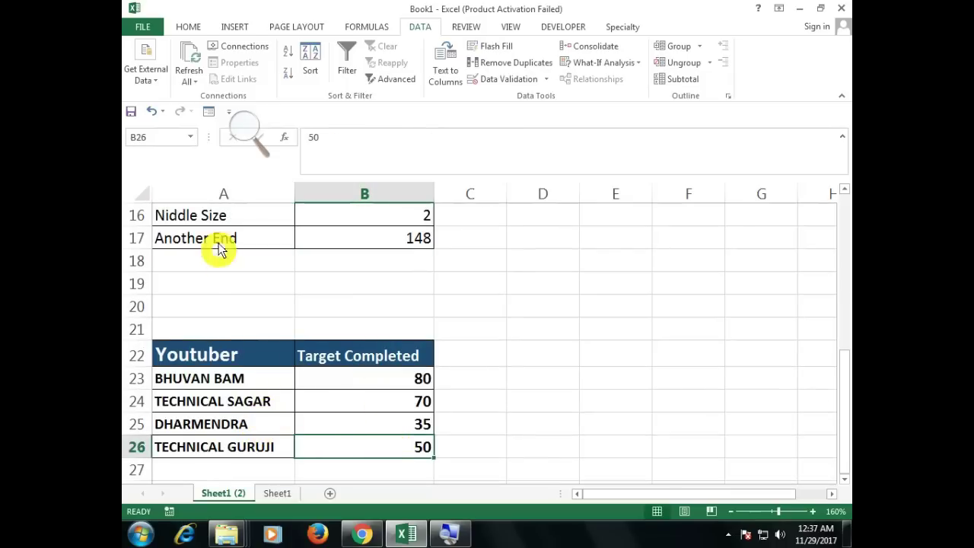
{"action": "scroll", "coordinate": [251, 244], "scroll_direction": "up", "scroll_amount": 1}
{"action": "left_click", "coordinate": [255, 261]}
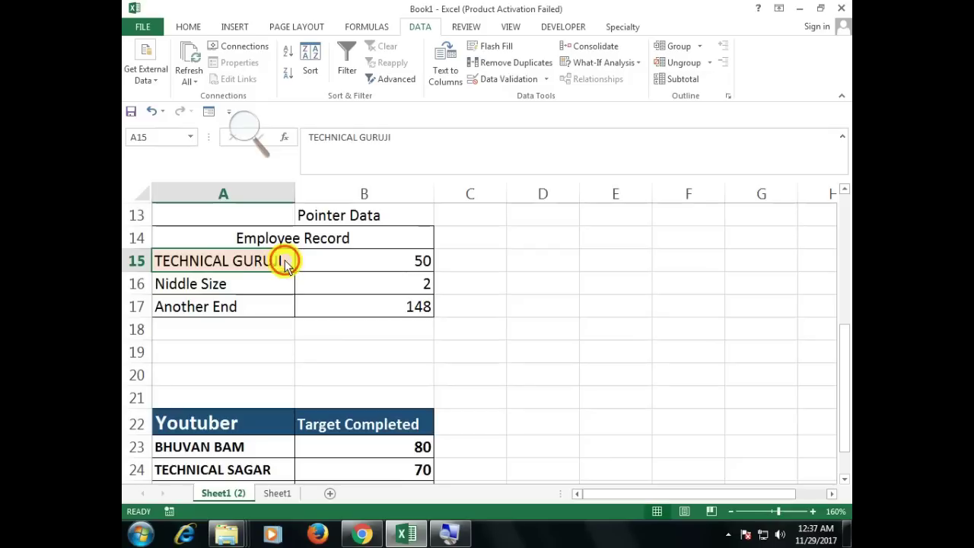
{"action": "double_click", "coordinate": [285, 261]}
{"action": "key", "text": "BackSpace"}
{"action": "key", "text": "BackSpace"}
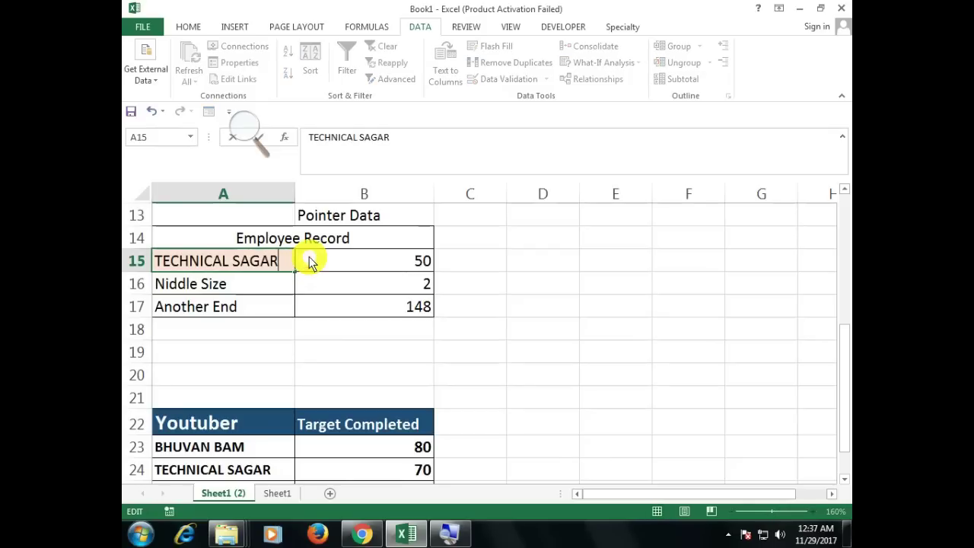
{"action": "key", "text": "Return"}
{"action": "left_click", "coordinate": [383, 259]}
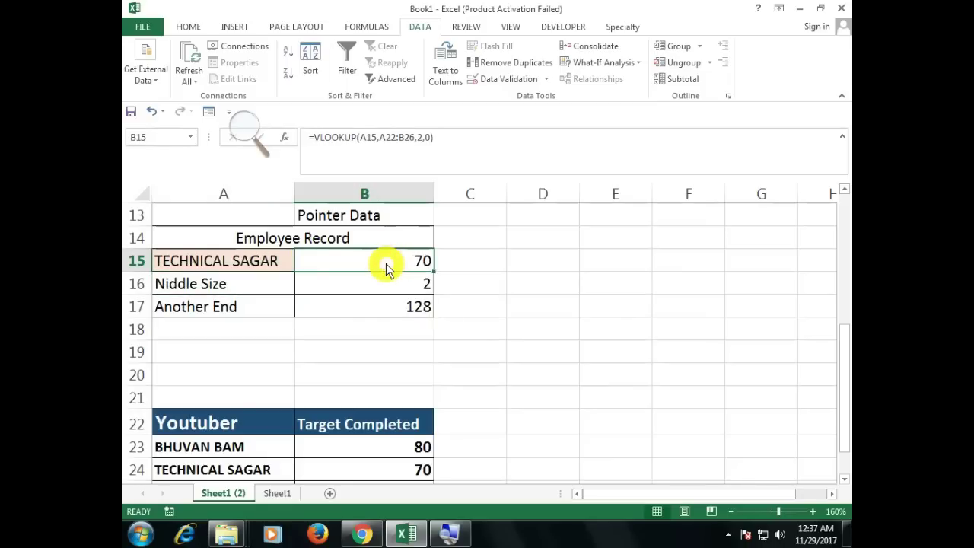
{"action": "left_click", "coordinate": [365, 285]}
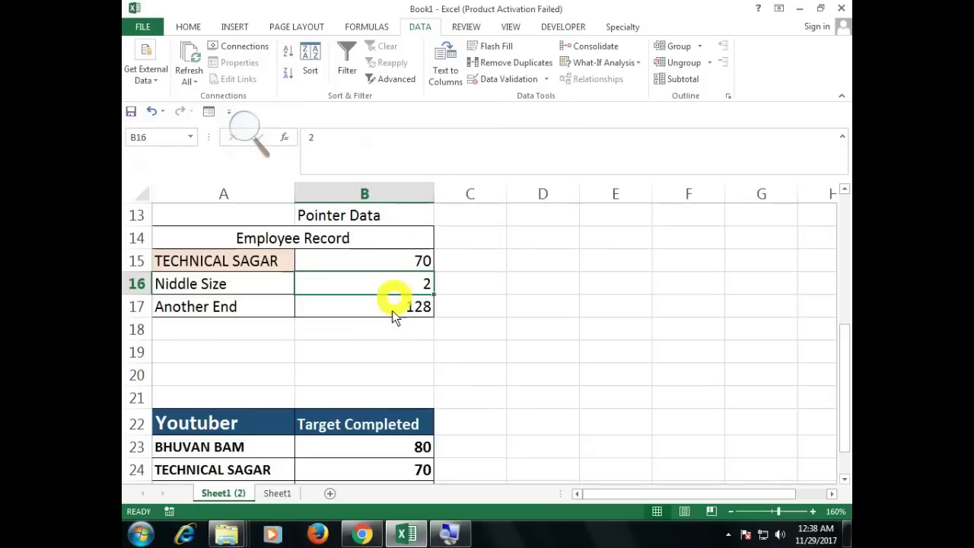
- Remove the SUM formula from the Another End cell B17
{"action": "key", "text": "alt"}
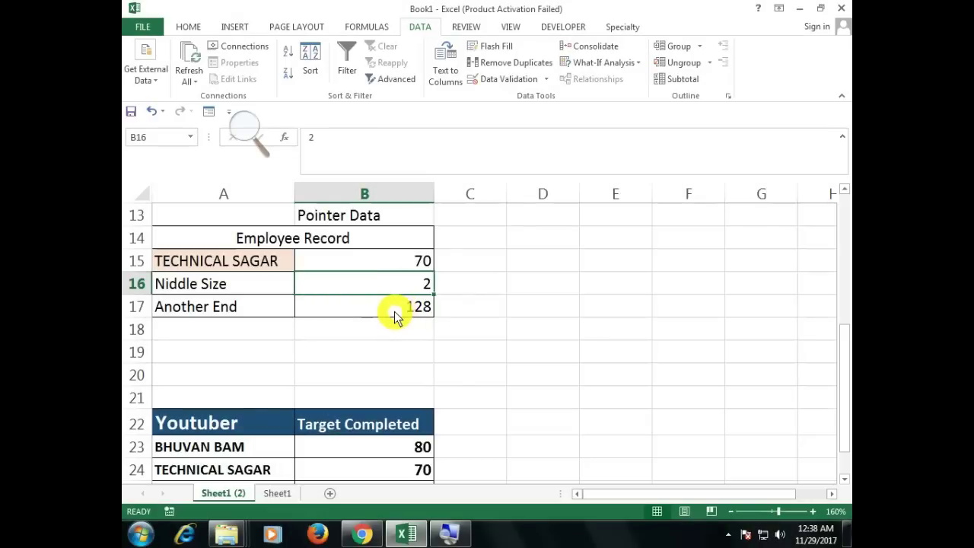
{"action": "left_click", "coordinate": [405, 314]}
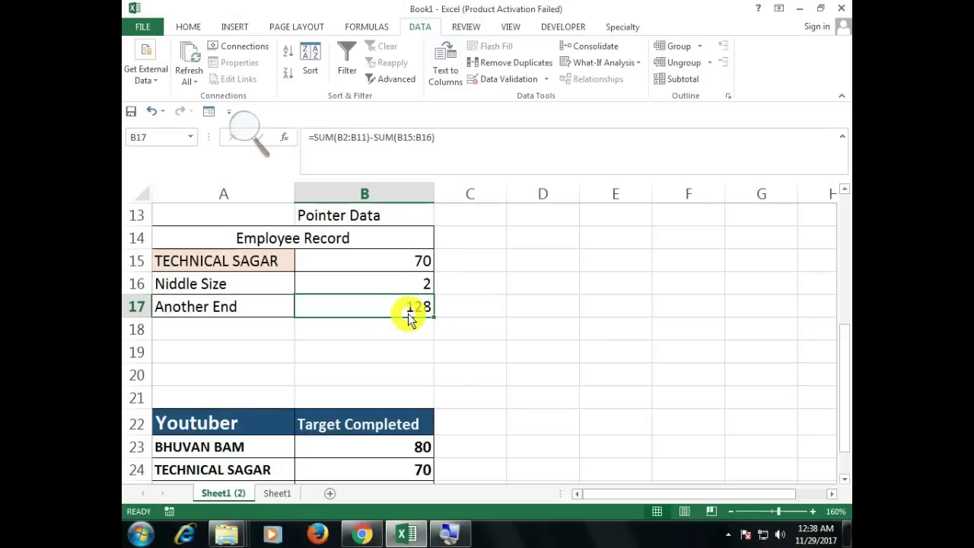
{"action": "key", "text": "Delete"}
{"action": "scroll", "coordinate": [398, 319], "scroll_direction": "up", "scroll_amount": 1}
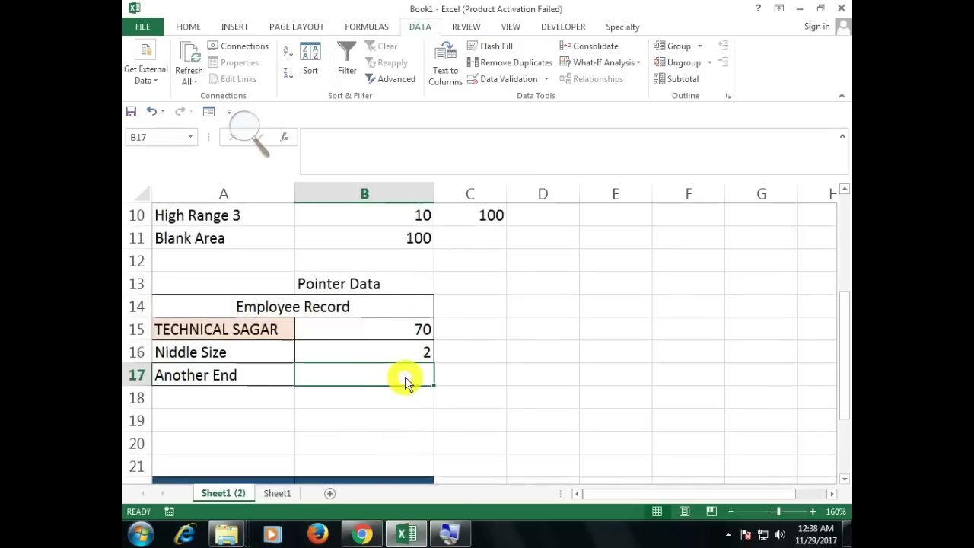
- Enter =SUM(B2:B11)-SUM(B15:B16) in B17 for an Another End value of 128
{"action": "type", "text": "=S"}
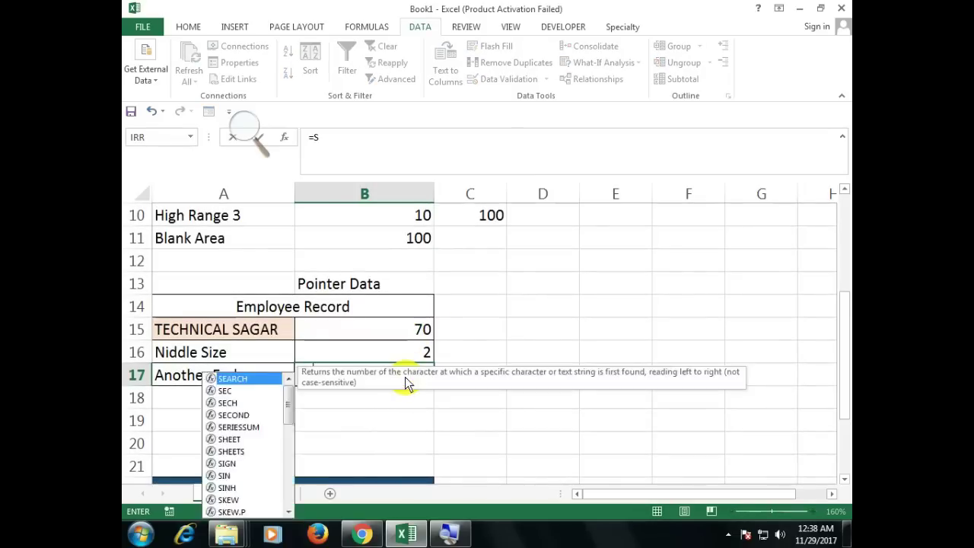
{"action": "type", "text": "UM"}
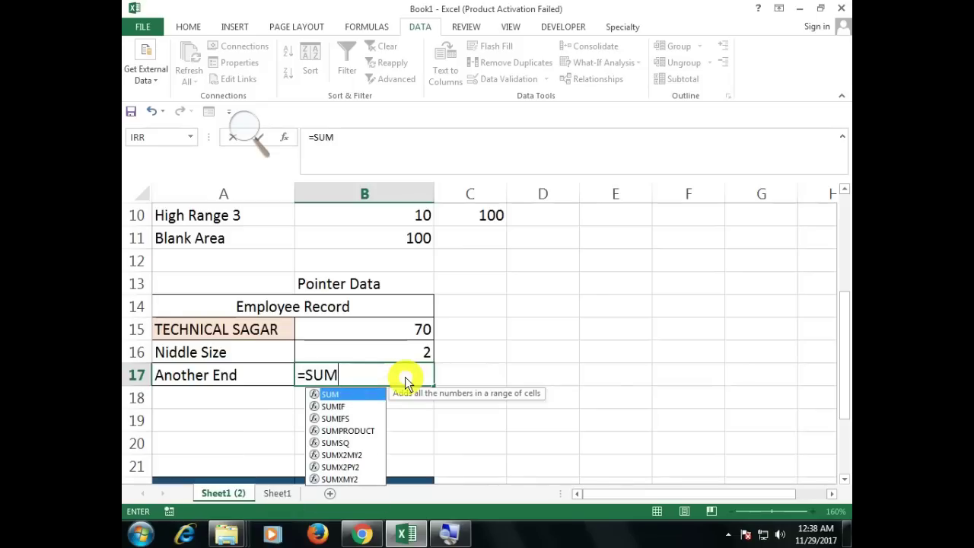
{"action": "type", "text": "("}
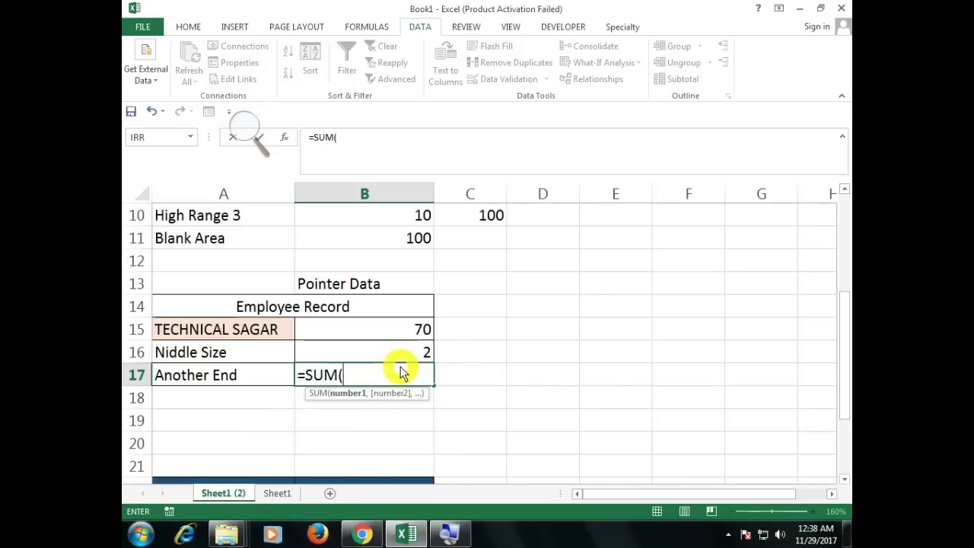
{"action": "scroll", "coordinate": [400, 372], "scroll_direction": "up", "scroll_amount": 3}
{"action": "left_click_drag", "start_coordinate": [393, 238], "coordinate": [380, 446]}
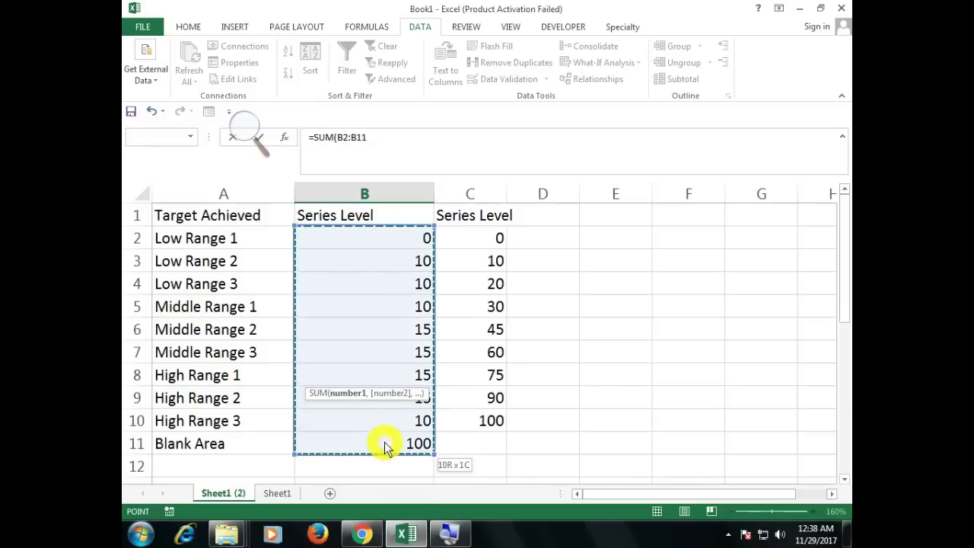
{"action": "scroll", "coordinate": [402, 401], "scroll_direction": "down", "scroll_amount": 4}
{"action": "type", "text": ")-"}
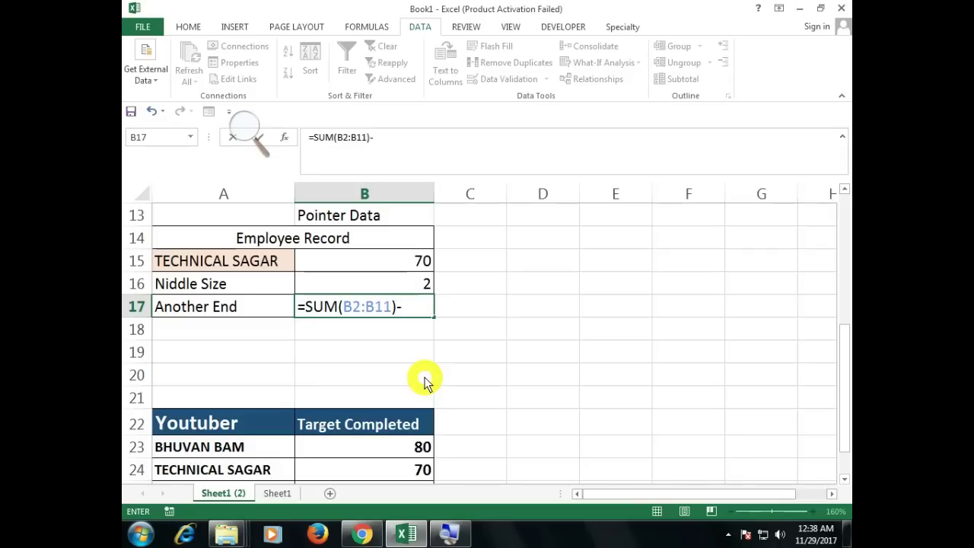
{"action": "type", "text": "SU"}
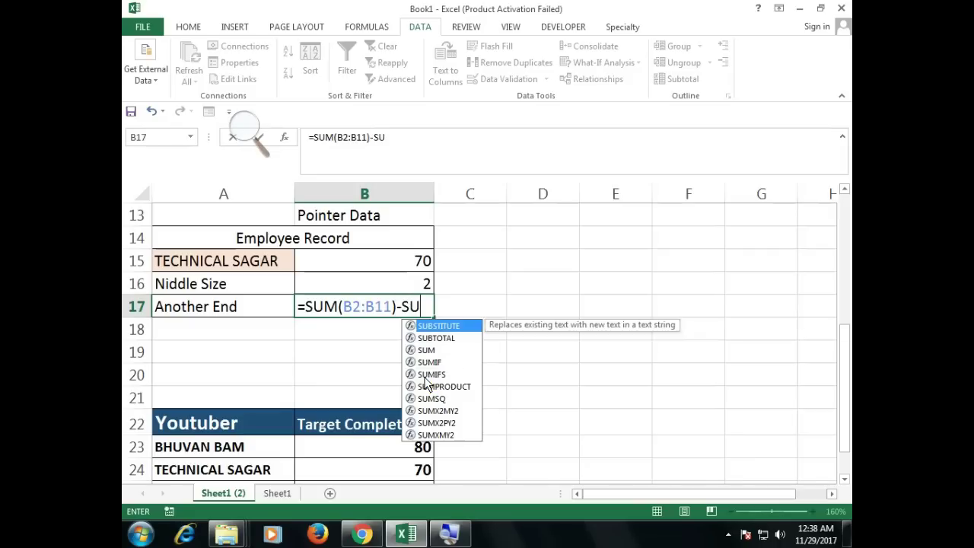
{"action": "type", "text": "M("}
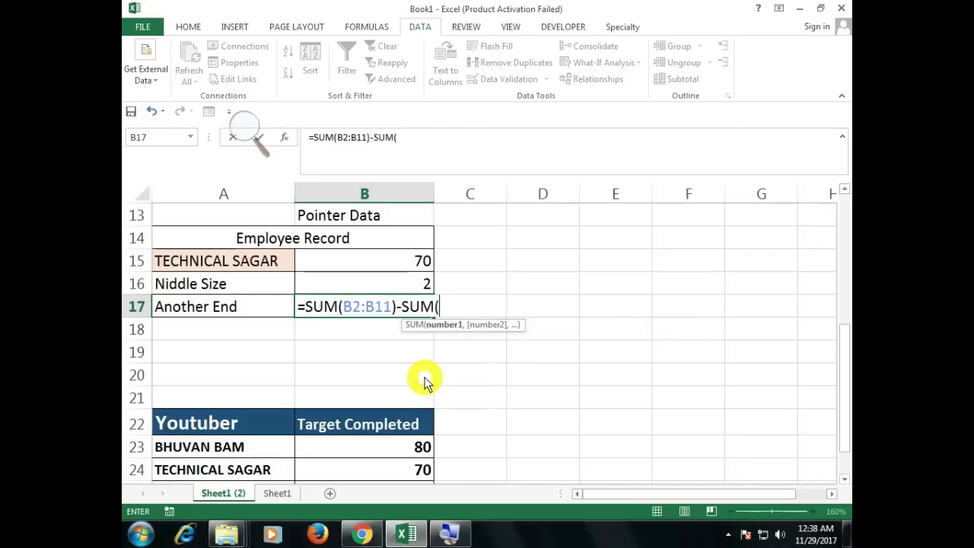
{"action": "left_click_drag", "start_coordinate": [402, 265], "coordinate": [403, 287]}
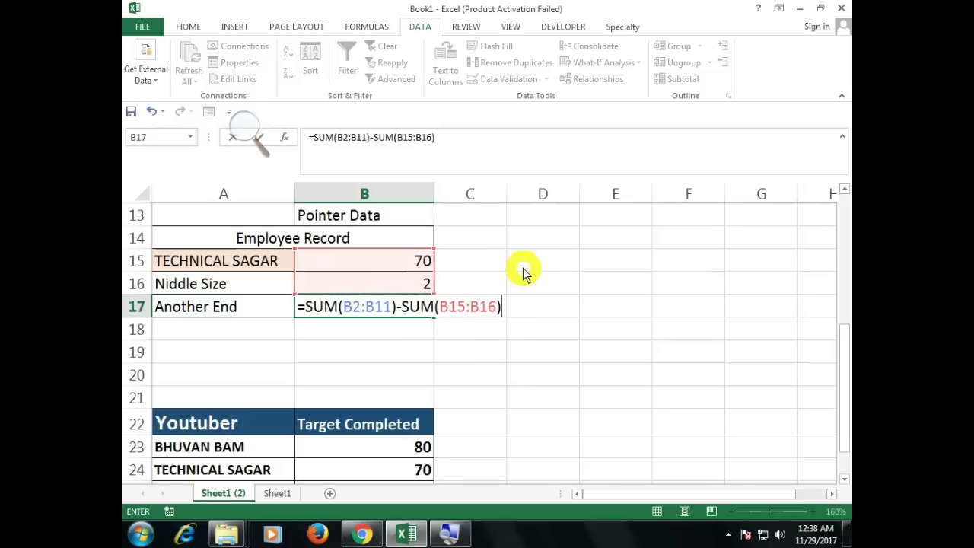
{"action": "key", "text": "Return"}
- Replace the name in A15 with DHARMENDRA, copied from A25
{"action": "left_click", "coordinate": [278, 260]}
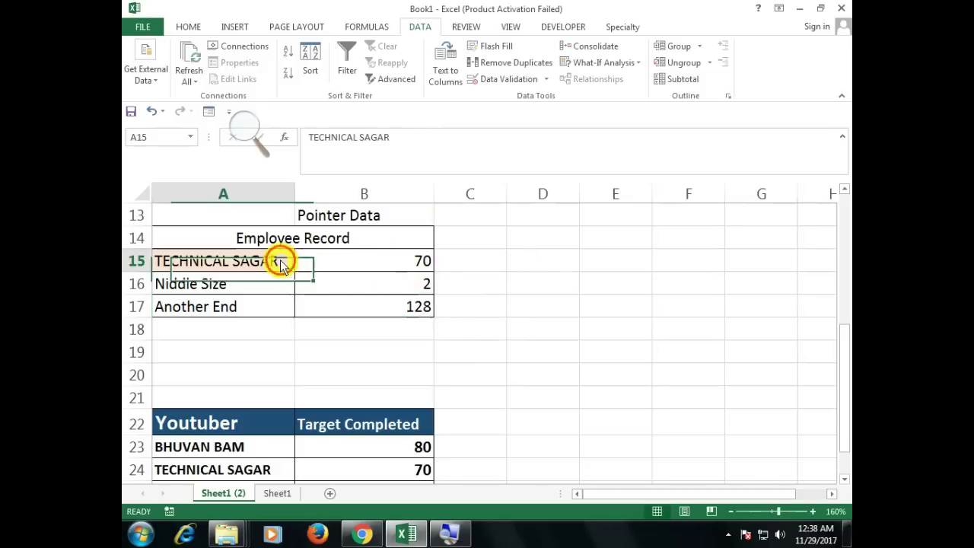
{"action": "double_click", "coordinate": [279, 260]}
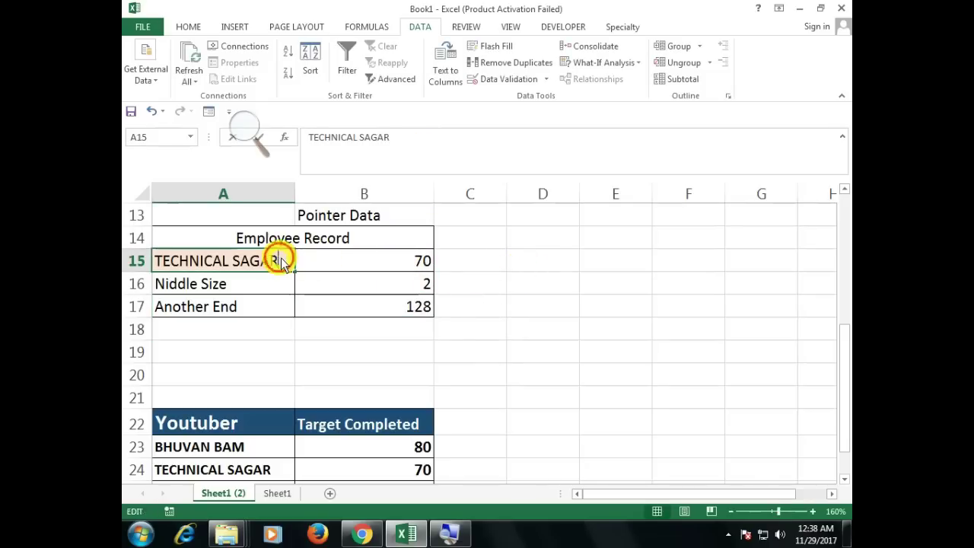
{"action": "key", "text": "BackSpace"}
{"action": "key", "text": "BackSpace"}
{"action": "key", "text": "BackSpace"}
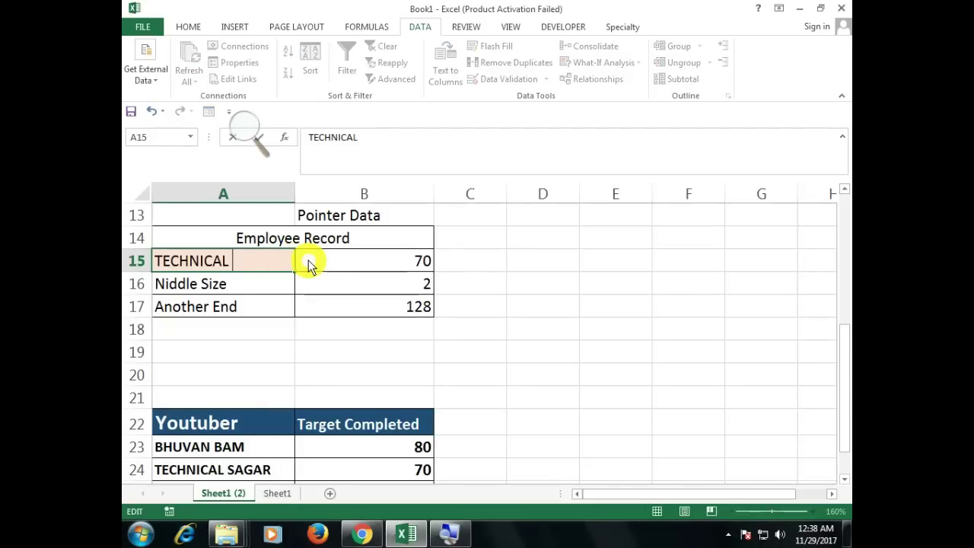
{"action": "key", "text": "BackSpace"}
{"action": "key", "text": "BackSpace"}
{"action": "key", "text": "BackSpace"}
{"action": "type", "text": "DHAMENDR"}
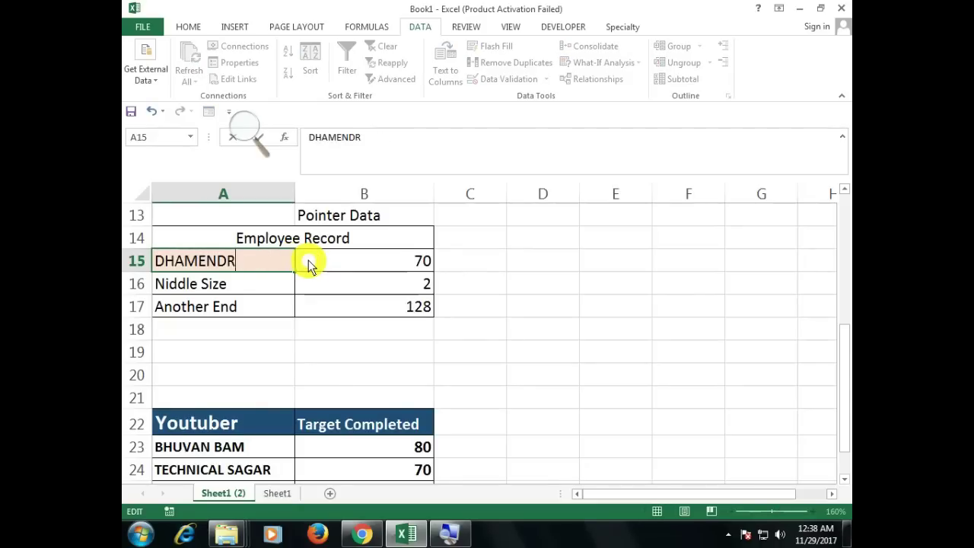
{"action": "type", "text": "A"}
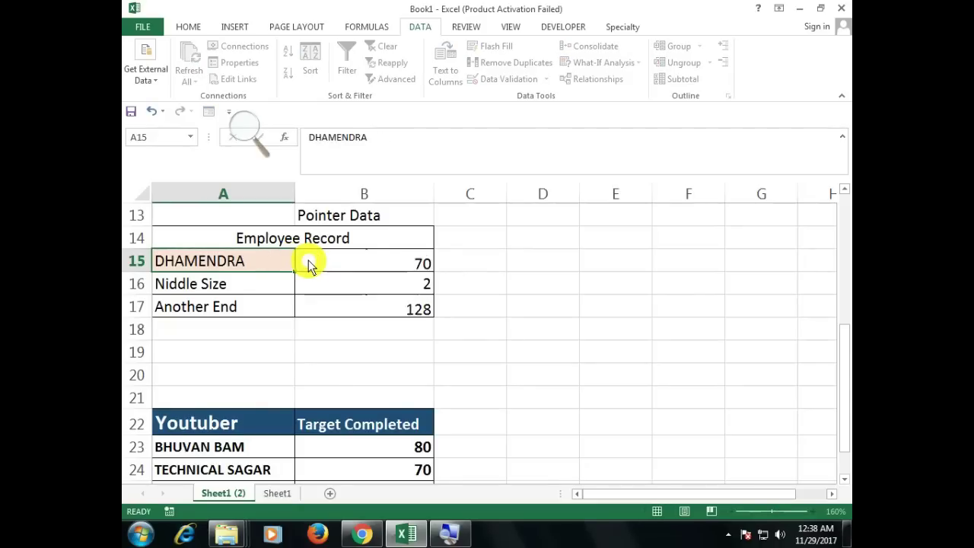
{"action": "key", "text": "Return"}
{"action": "scroll", "coordinate": [304, 289], "scroll_direction": "down", "scroll_amount": 1}
{"action": "scroll", "coordinate": [293, 297], "scroll_direction": "up", "scroll_amount": 2}
{"action": "scroll", "coordinate": [270, 320], "scroll_direction": "down", "scroll_amount": 2}
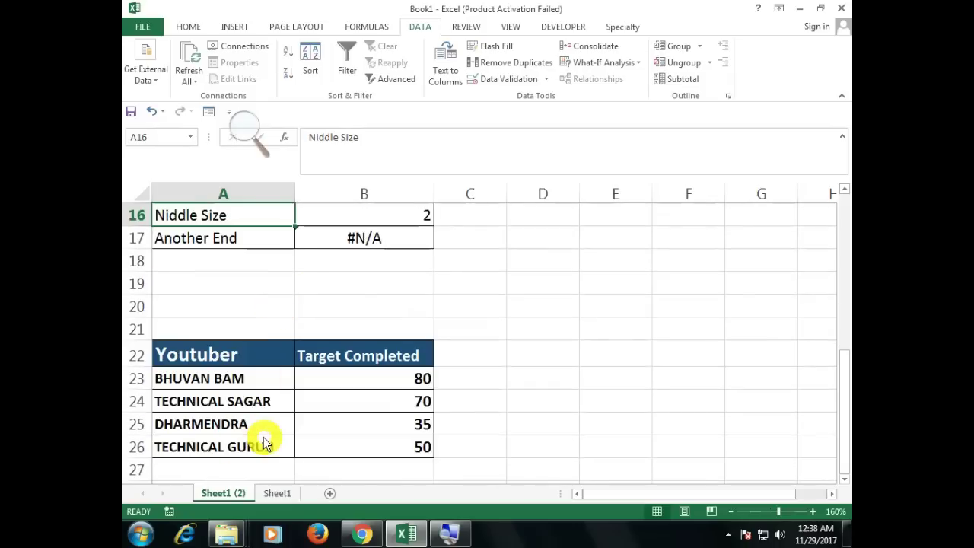
{"action": "left_click", "coordinate": [262, 420]}
{"action": "key", "text": "ctrl+c"}
{"action": "scroll", "coordinate": [255, 358], "scroll_direction": "up", "scroll_amount": 2}
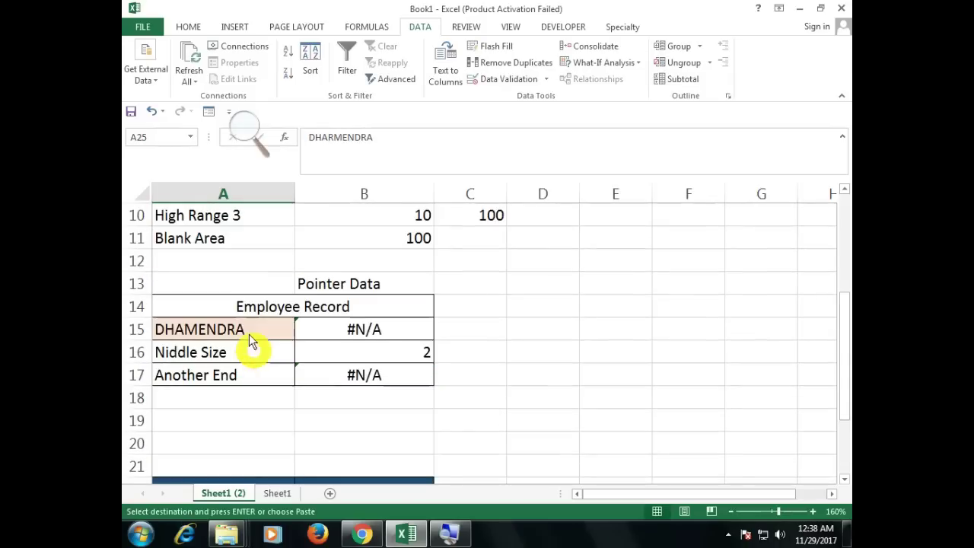
{"action": "left_click", "coordinate": [253, 331]}
{"action": "key", "text": "ctrl+v"}
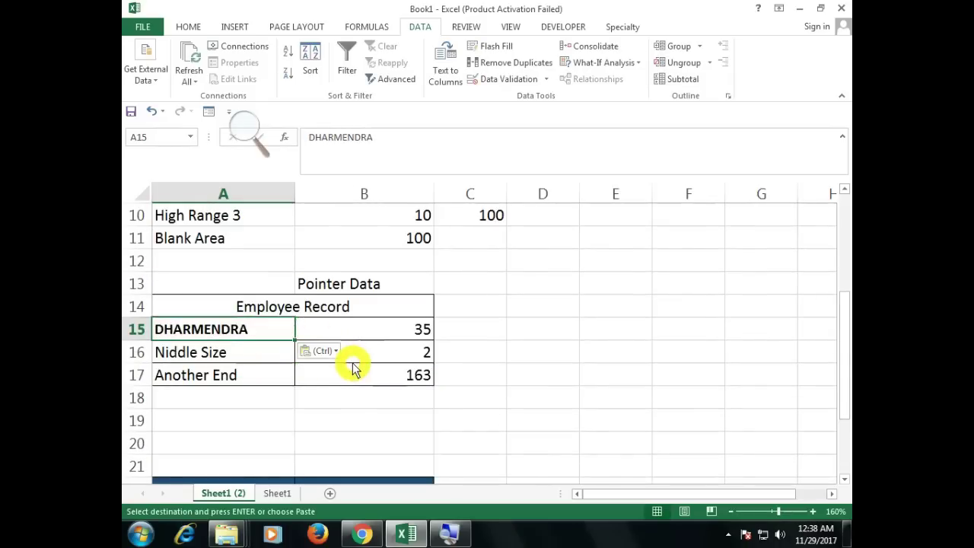
- Verify B15's VLOOKUP now returns 35 and B17's SUM gives 163
{"action": "left_click", "coordinate": [392, 328]}
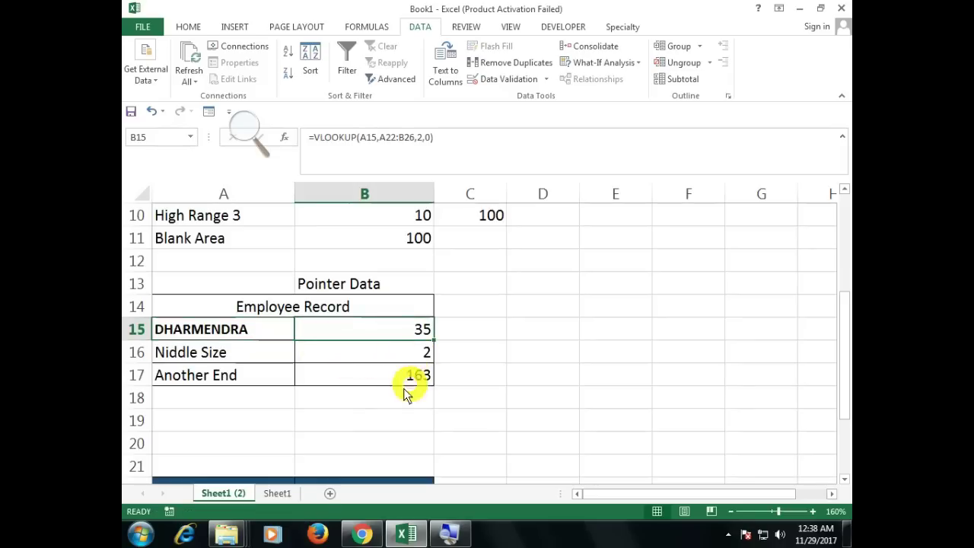
{"action": "left_click", "coordinate": [412, 375]}
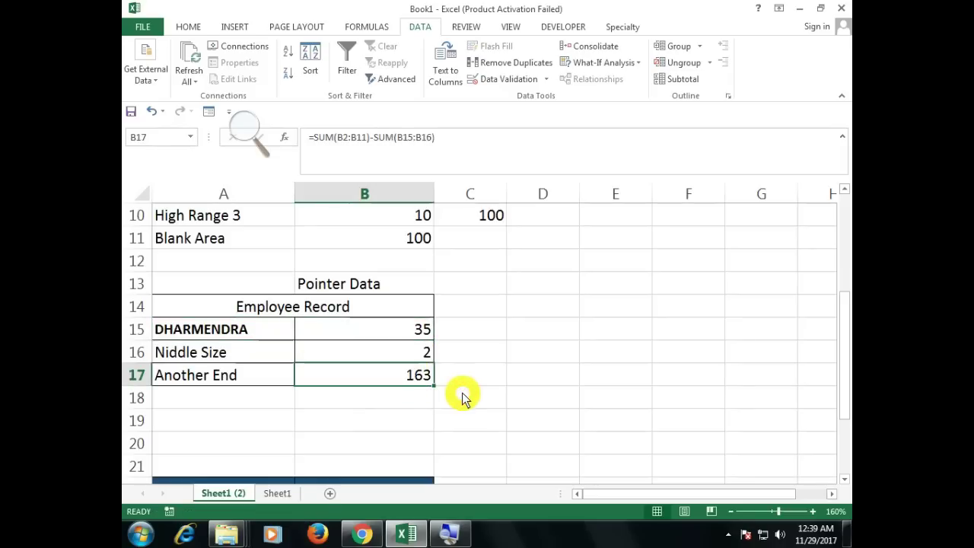
{"action": "left_click", "coordinate": [411, 326]}
{"action": "left_click", "coordinate": [409, 380]}
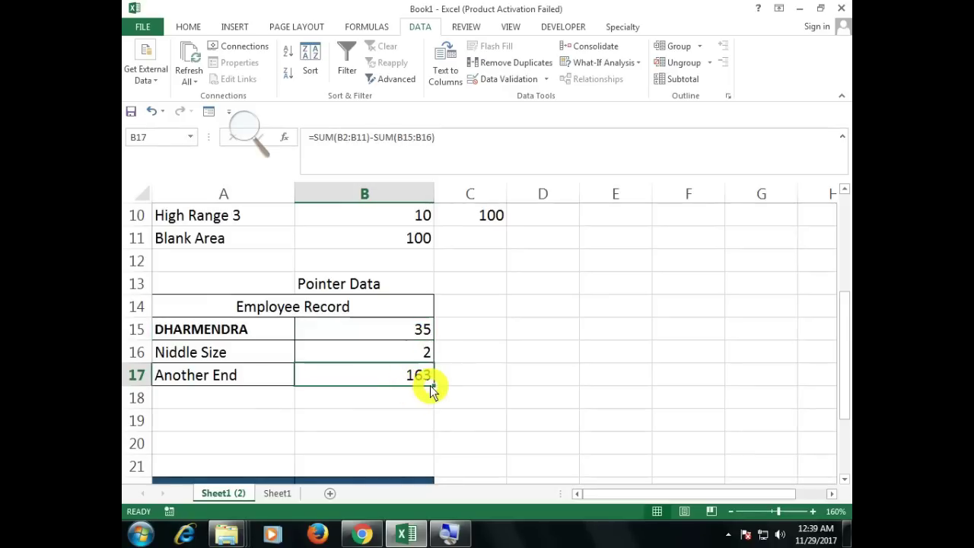
{"action": "left_click", "coordinate": [409, 331]}
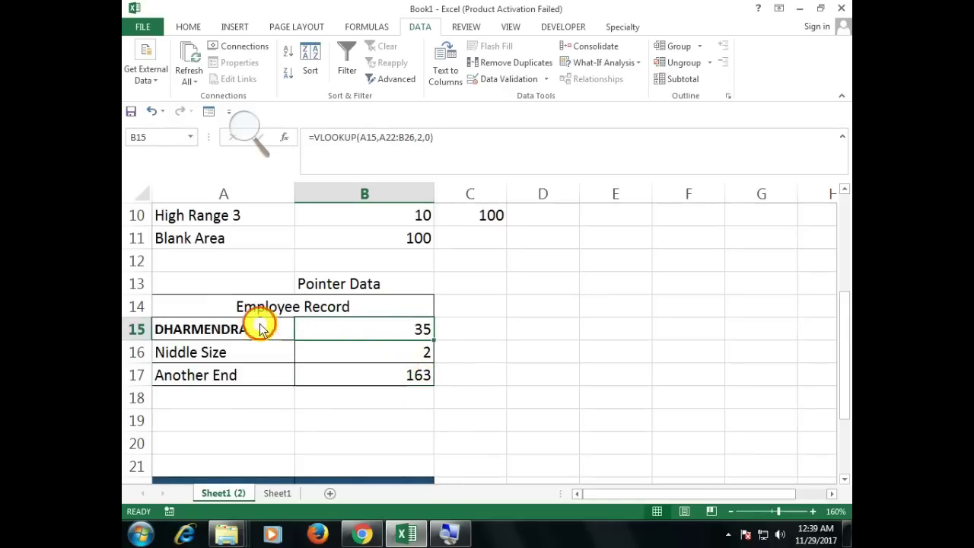
{"action": "left_click", "coordinate": [263, 329]}
{"action": "left_click", "coordinate": [401, 339]}
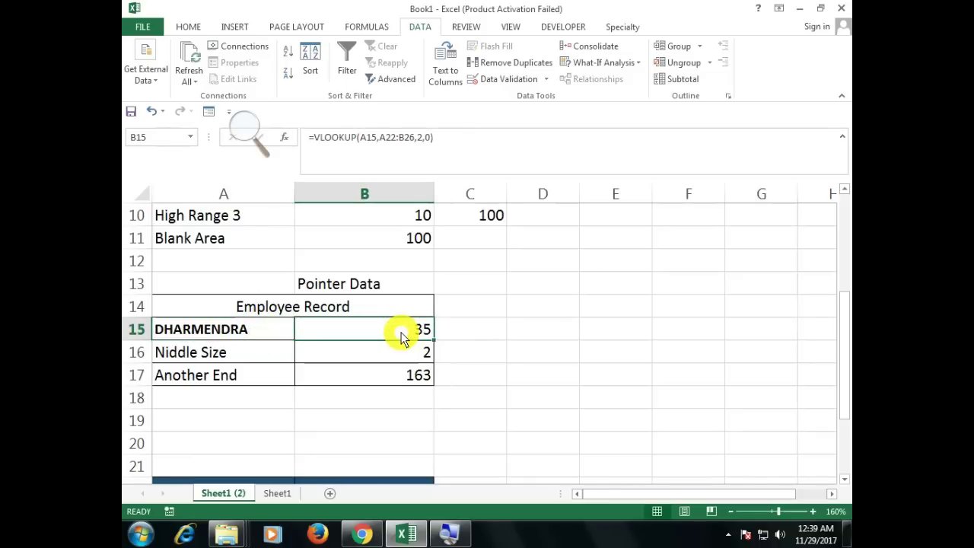
{"action": "scroll", "coordinate": [402, 338], "scroll_direction": "up", "scroll_amount": 2}
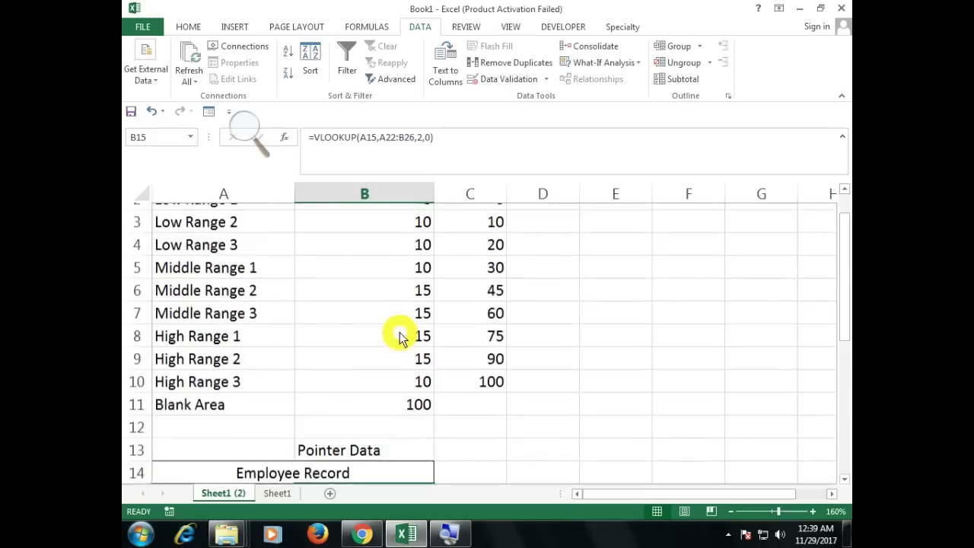
- Select empty cell E5 and insert a blank Doughnut chart from the Pie chart types
{"action": "scroll", "coordinate": [403, 333], "scroll_direction": "up", "scroll_amount": 1}
{"action": "left_click", "coordinate": [541, 332]}
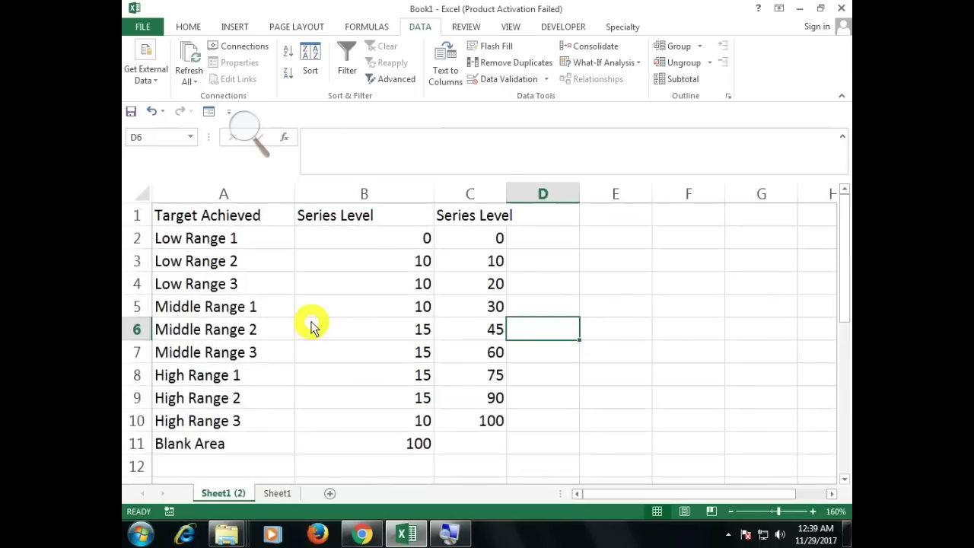
{"action": "scroll", "coordinate": [274, 303], "scroll_direction": "down", "scroll_amount": 3}
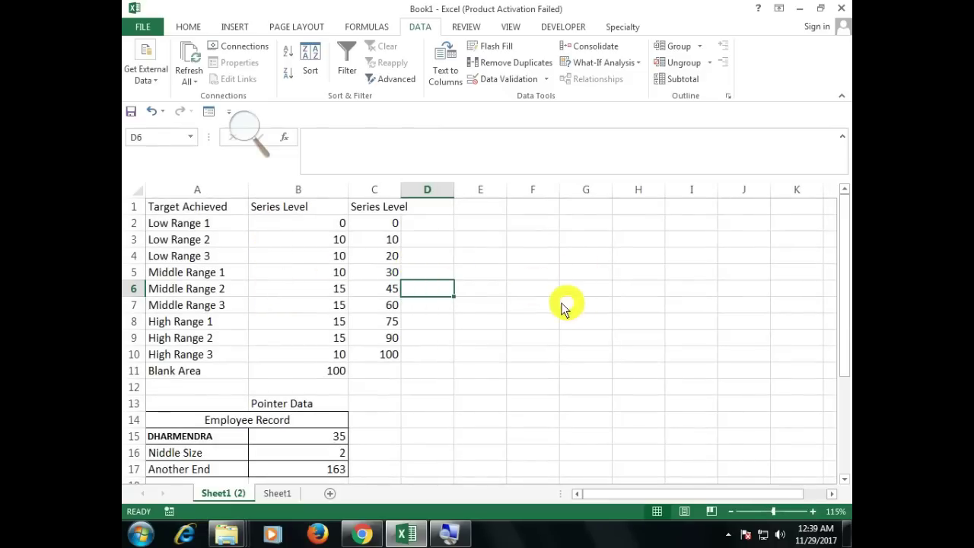
{"action": "left_click", "coordinate": [498, 278]}
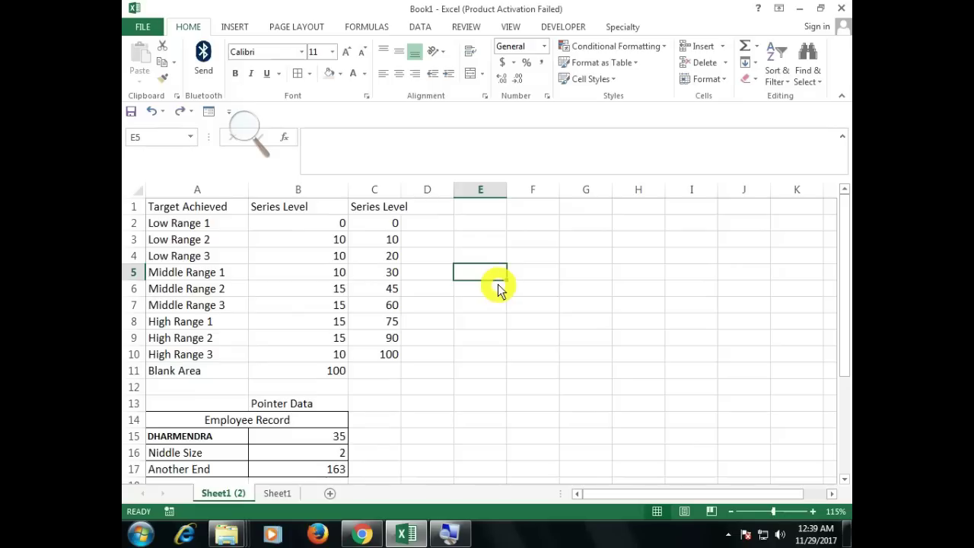
{"action": "left_click", "coordinate": [234, 29]}
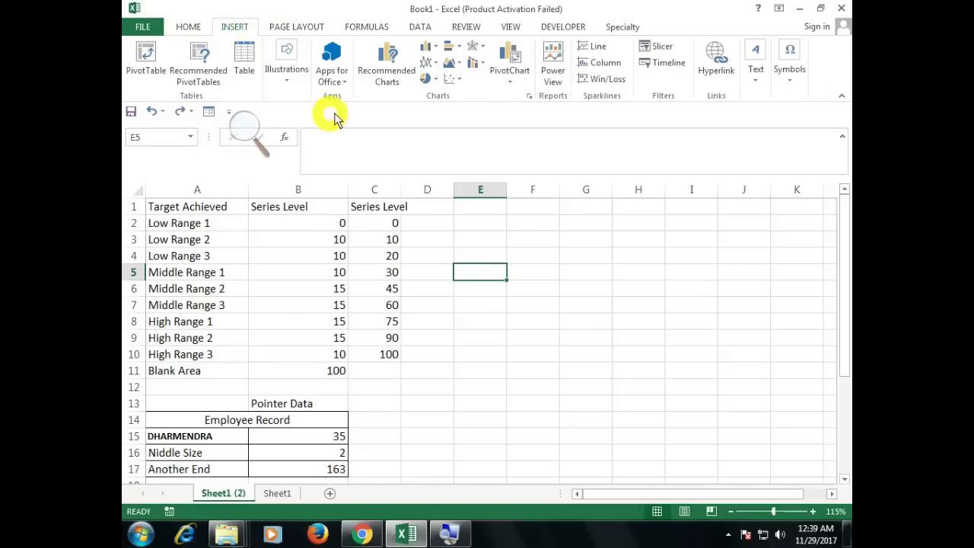
{"action": "left_click", "coordinate": [431, 82]}
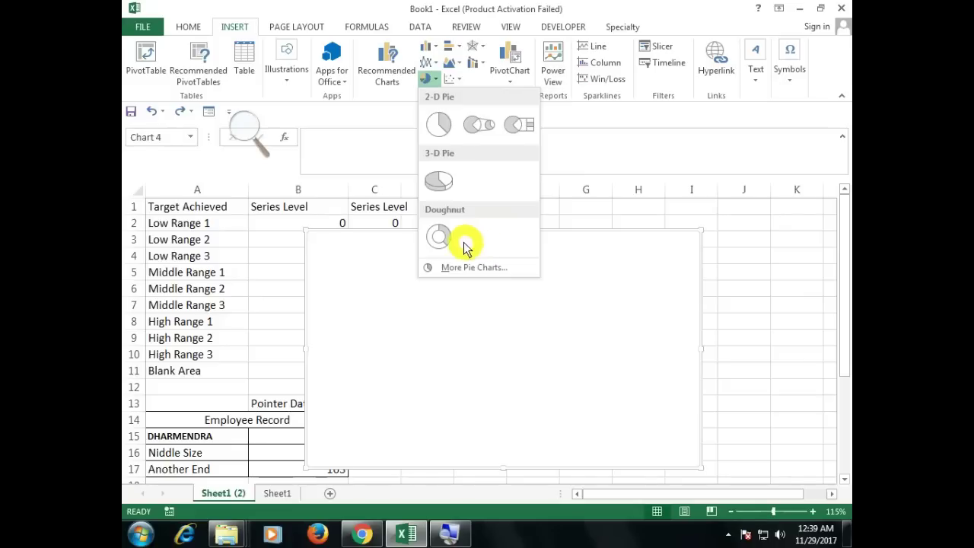
{"action": "left_click", "coordinate": [449, 241]}
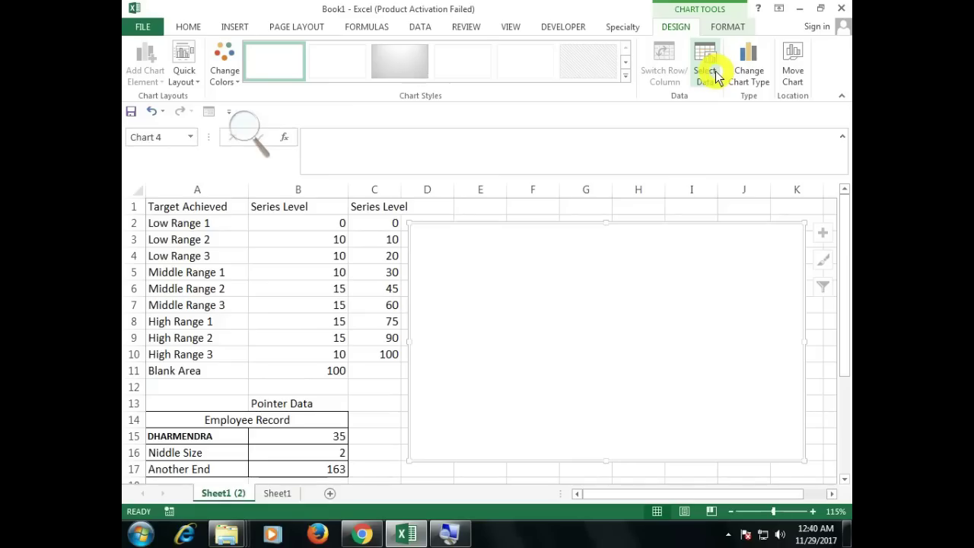
- Add a chart series named from A1 (Target Achieved) with values B2:B11
{"action": "left_click", "coordinate": [714, 72]}
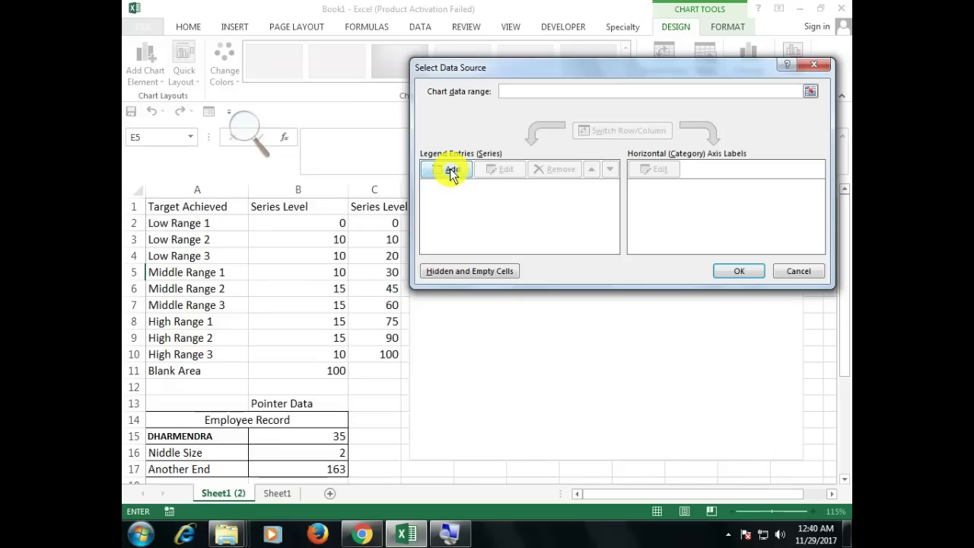
{"action": "left_click", "coordinate": [452, 170]}
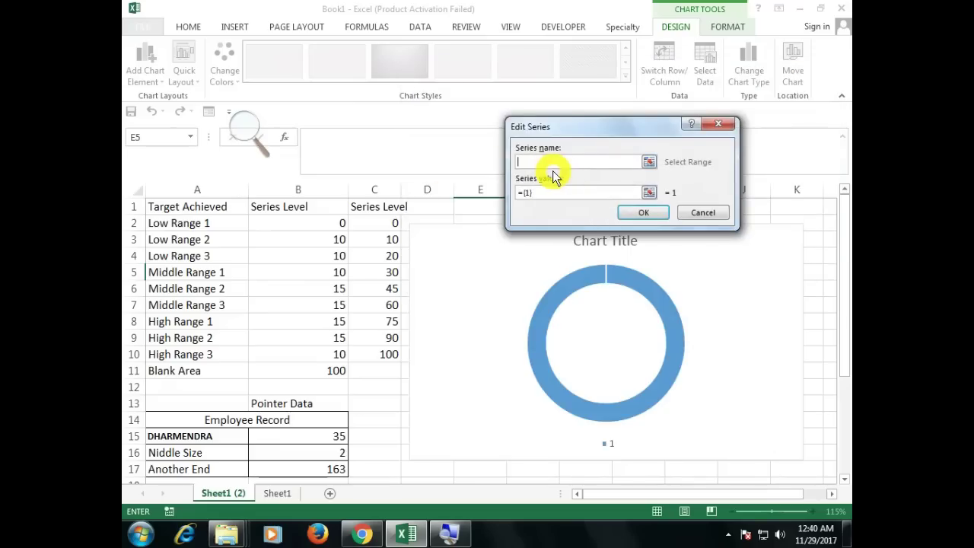
{"action": "left_click", "coordinate": [221, 214]}
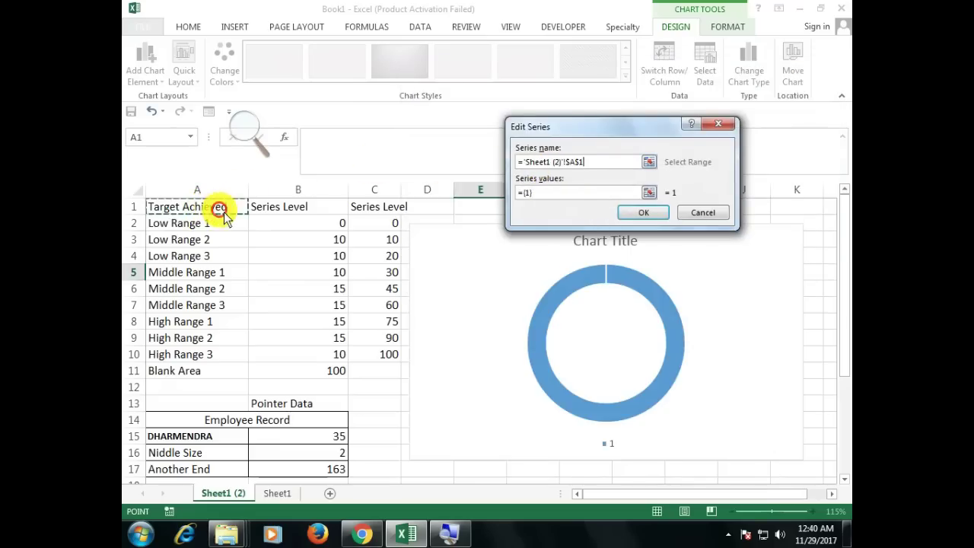
{"action": "left_click", "coordinate": [538, 194]}
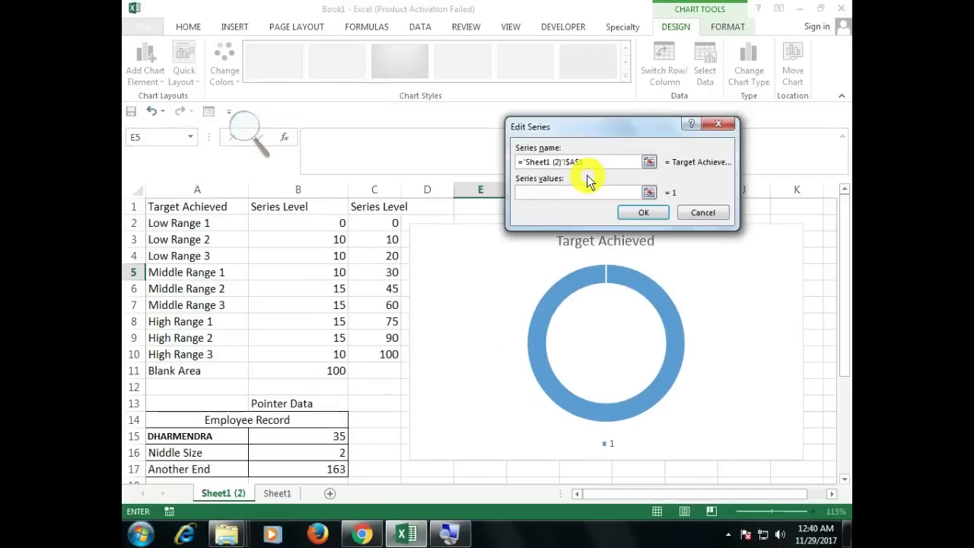
{"action": "left_click_drag", "start_coordinate": [337, 222], "coordinate": [322, 371]}
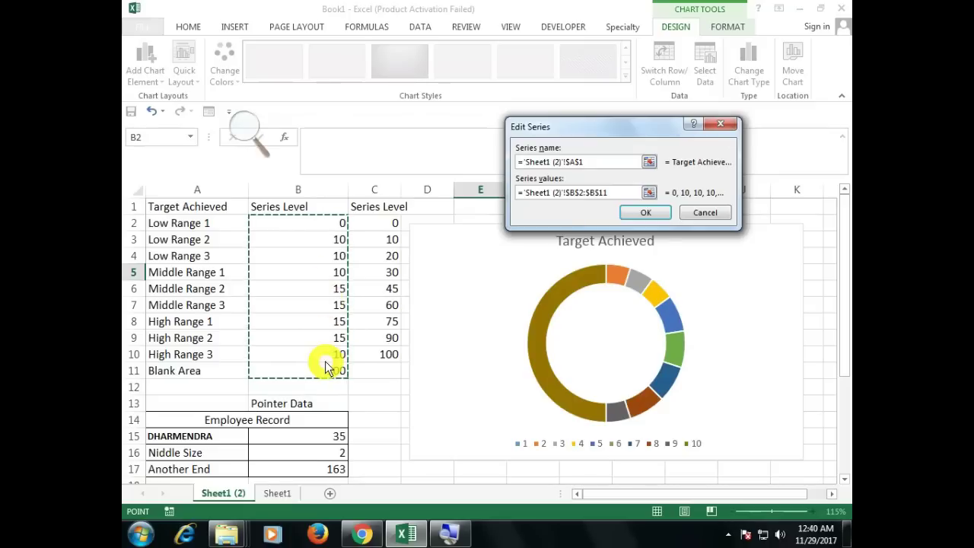
{"action": "left_click", "coordinate": [641, 216]}
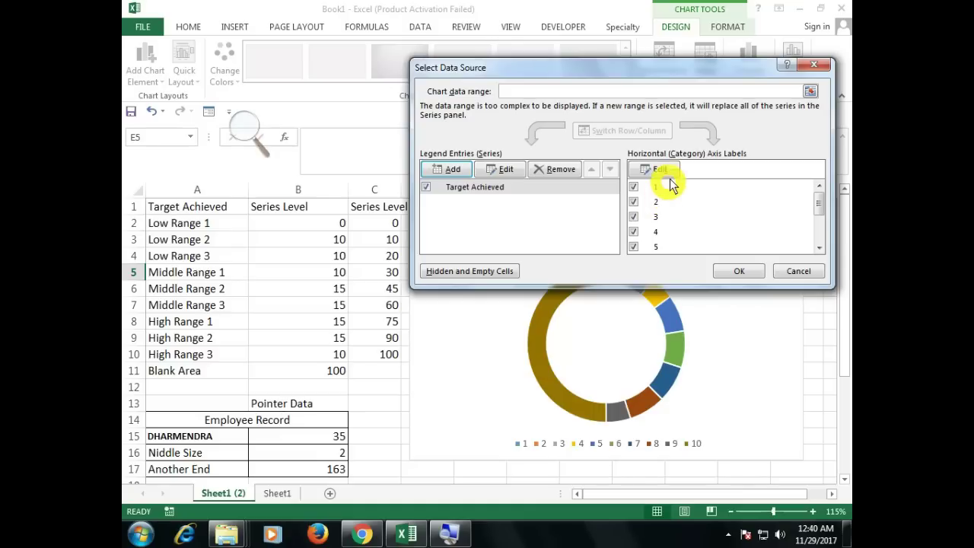
- Set the category axis labels to C2:C10 and close Select Data Source
{"action": "left_click_drag", "start_coordinate": [673, 67], "coordinate": [593, 104]}
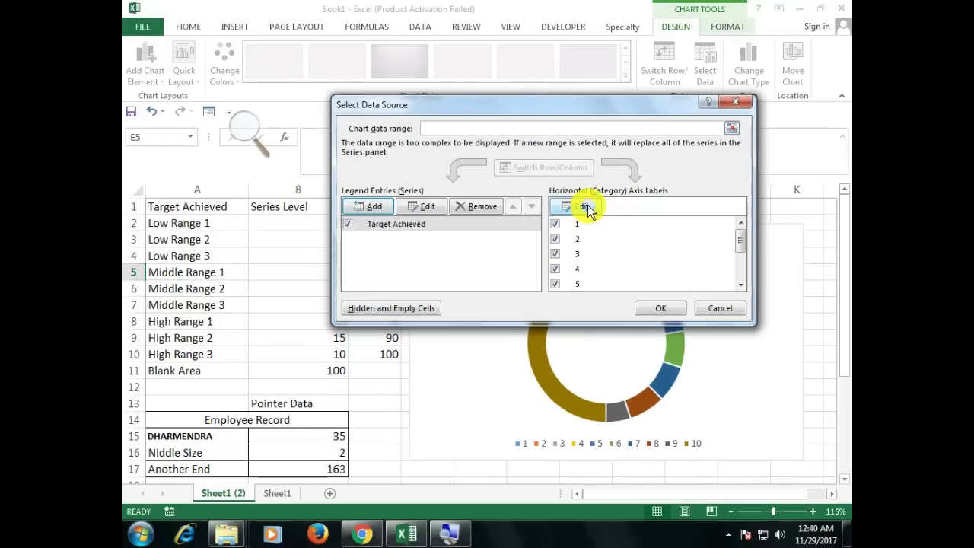
{"action": "left_click", "coordinate": [582, 207]}
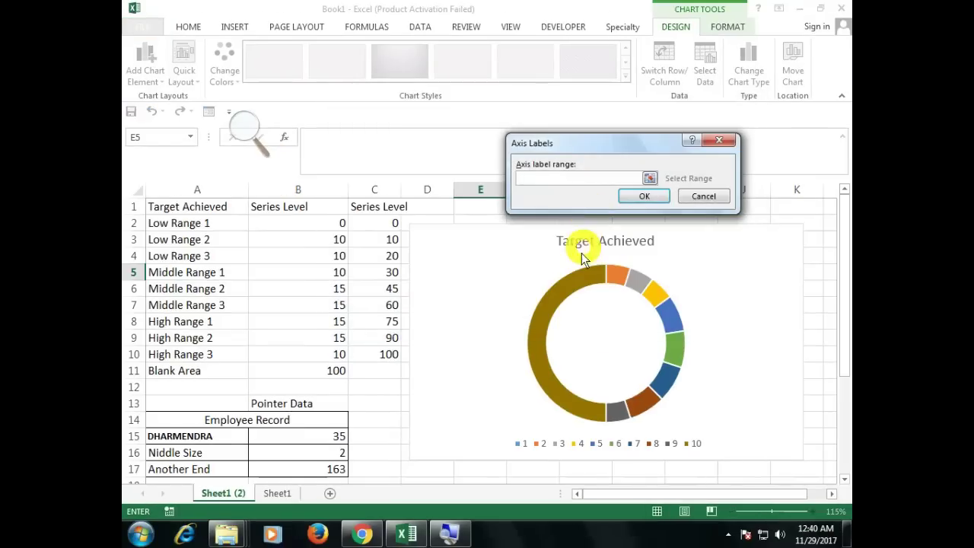
{"action": "left_click_drag", "start_coordinate": [385, 228], "coordinate": [387, 370]}
{"action": "left_click", "coordinate": [648, 200]}
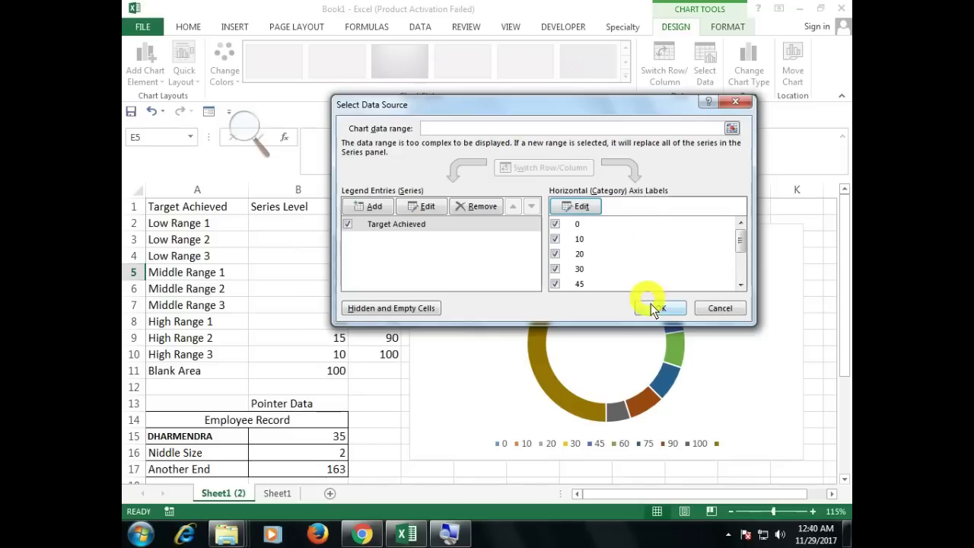
{"action": "left_click", "coordinate": [659, 310]}
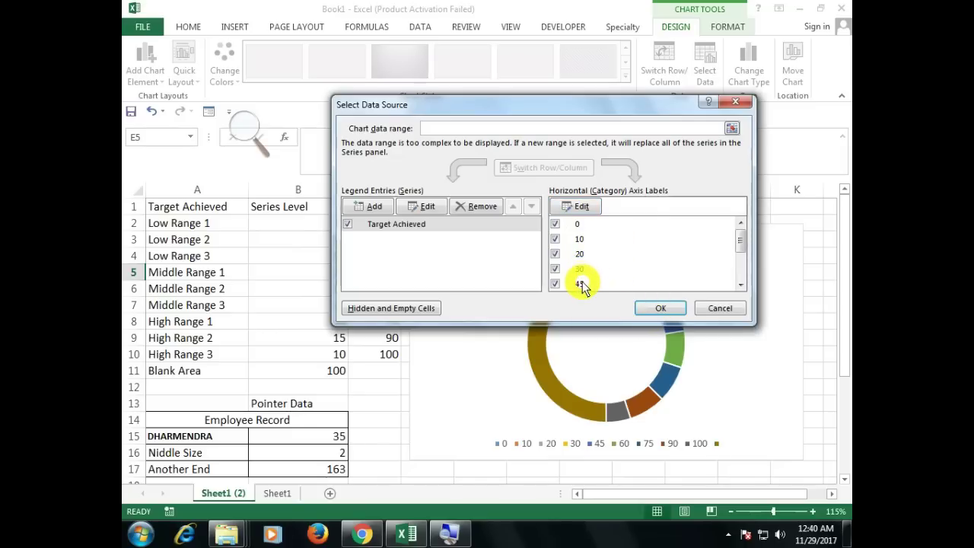
{"action": "left_click", "coordinate": [676, 308]}
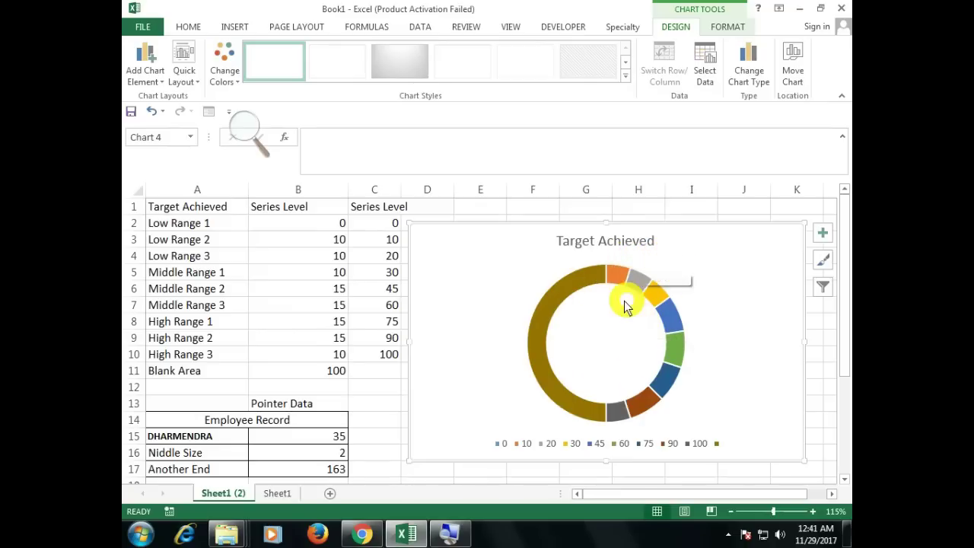
- Set the doughnut series' first-slice angle to 270° in Format Data Series
{"action": "right_click", "coordinate": [548, 295]}
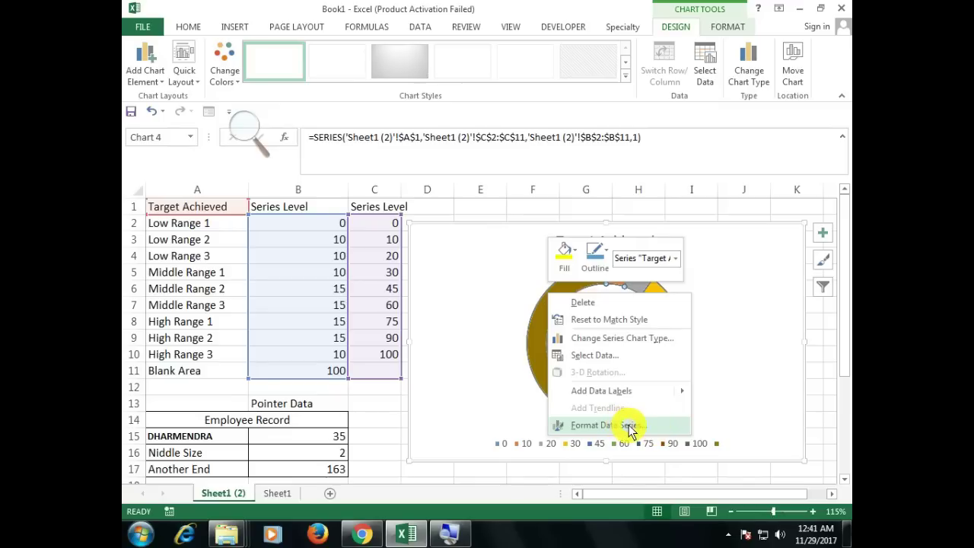
{"action": "left_click", "coordinate": [631, 430]}
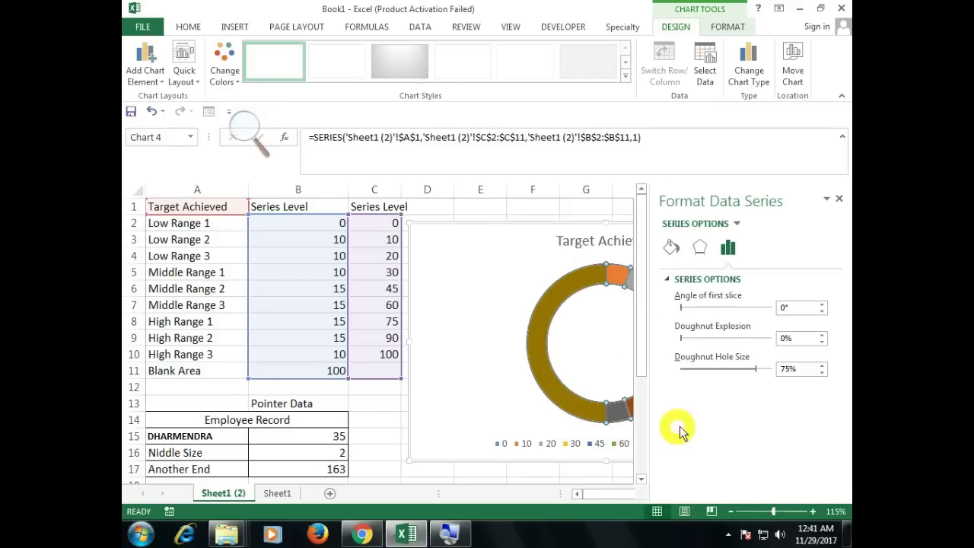
{"action": "left_click", "coordinate": [789, 308]}
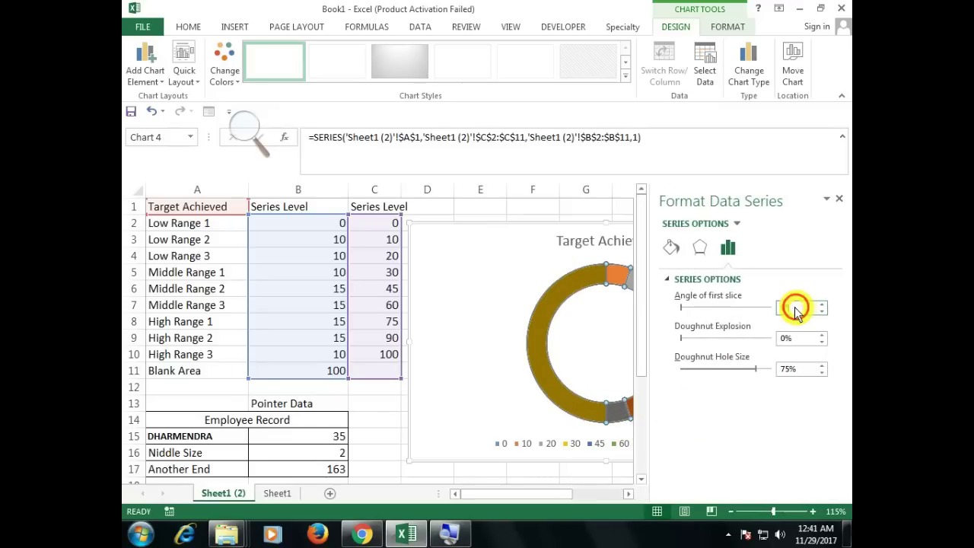
{"action": "double_click", "coordinate": [784, 308]}
{"action": "type", "text": "270"}
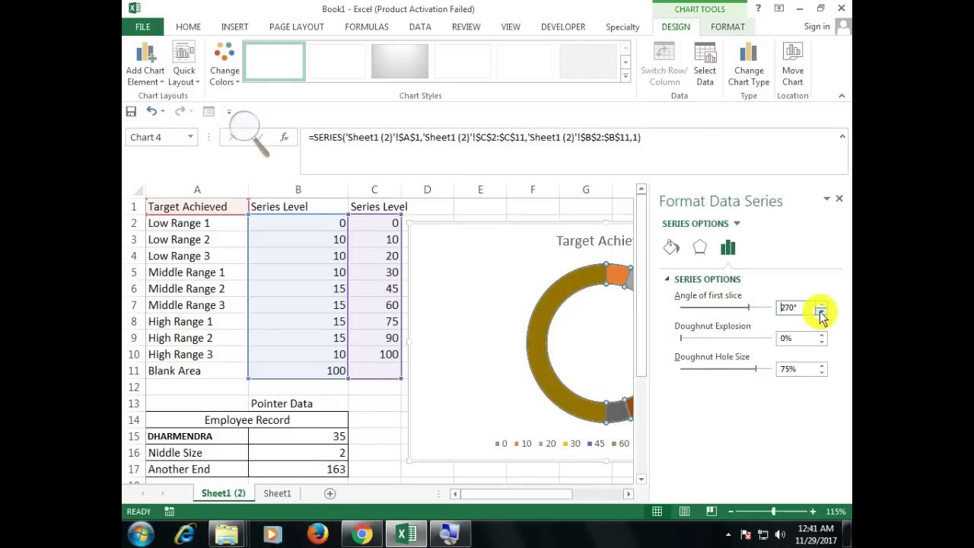
{"action": "key", "text": "Return"}
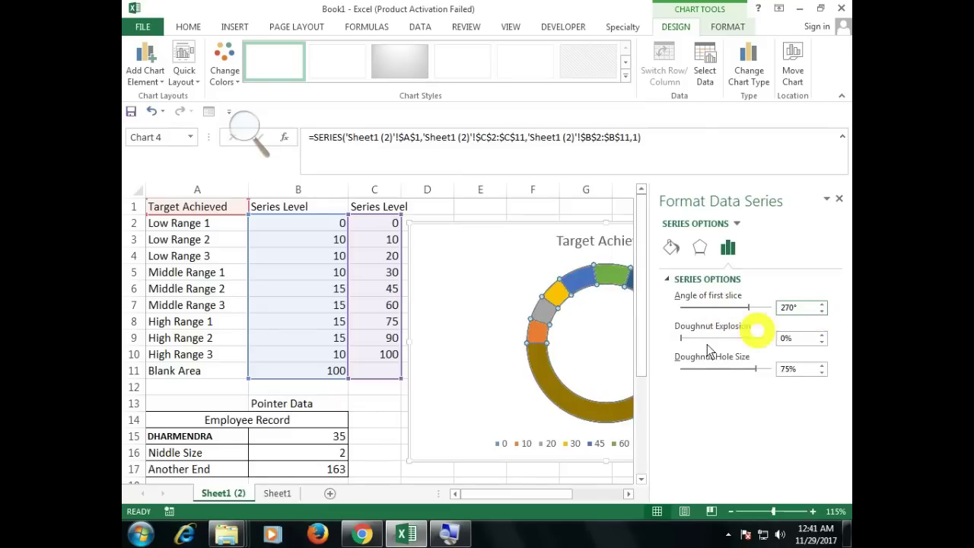
{"action": "left_click", "coordinate": [629, 494]}
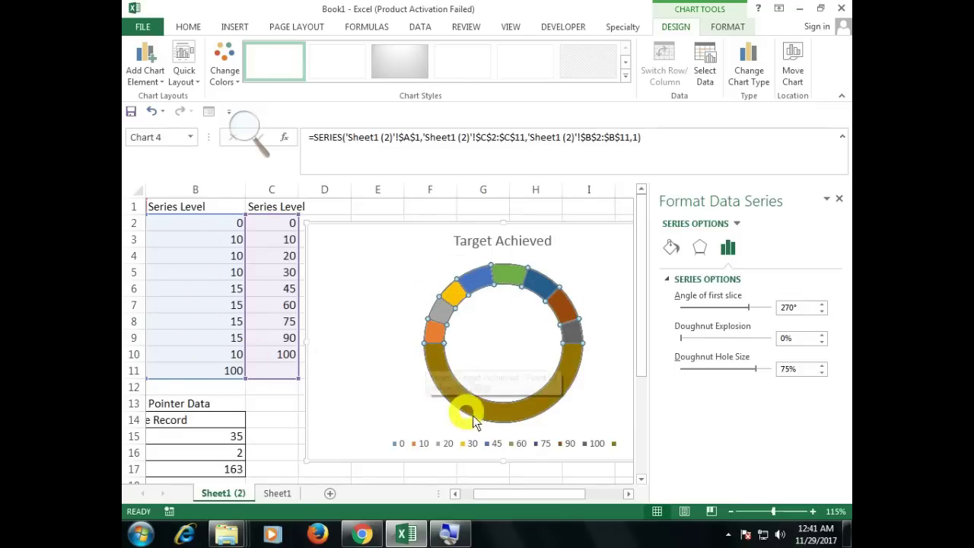
- Reduce the doughnut hole size to 53%
{"action": "mouse_move", "coordinate": [532, 410]}
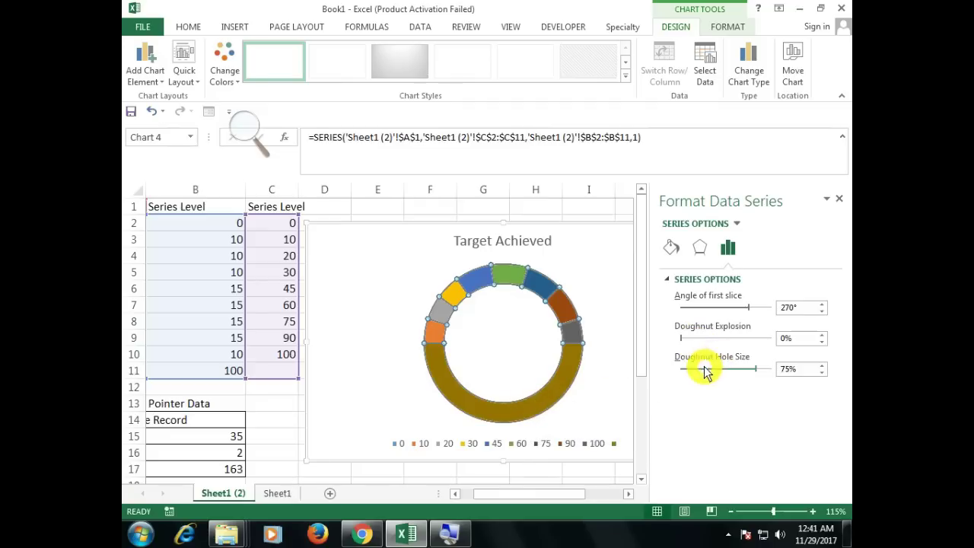
{"action": "left_click_drag", "start_coordinate": [755, 371], "coordinate": [742, 372]}
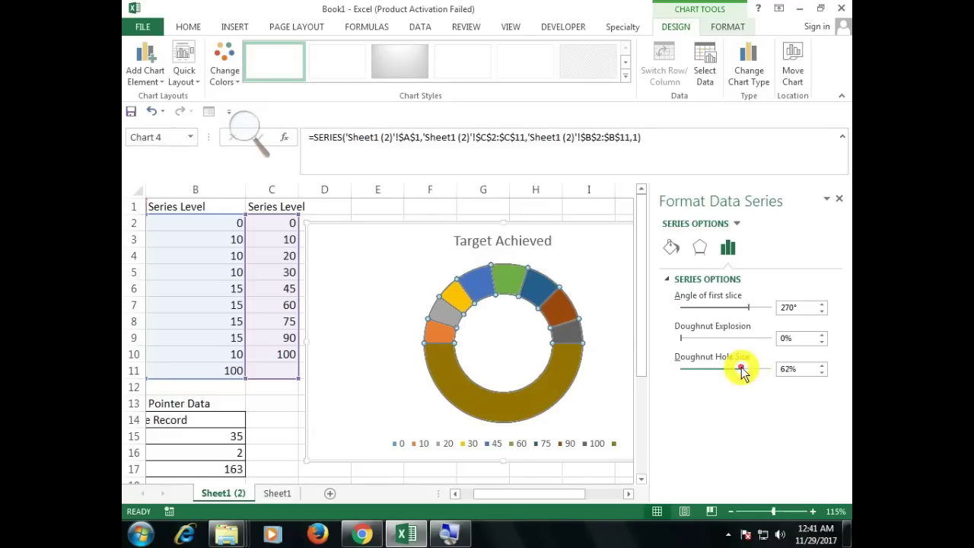
{"action": "mouse_move", "coordinate": [742, 371]}
{"action": "left_mouse_down"}
{"action": "mouse_move", "coordinate": [718, 370]}
{"action": "mouse_move", "coordinate": [732, 374]}
{"action": "left_mouse_up"}
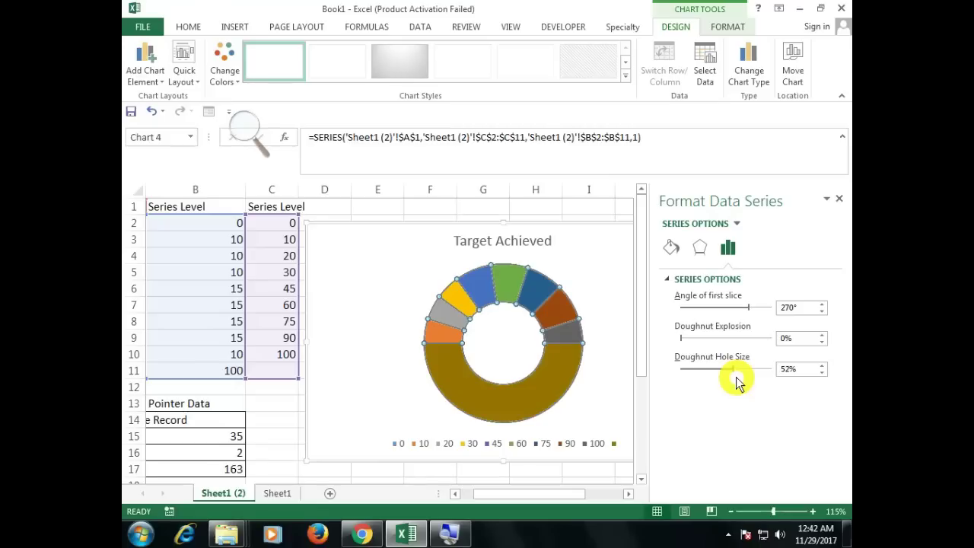
{"action": "left_click_drag", "start_coordinate": [730, 370], "coordinate": [736, 370]}
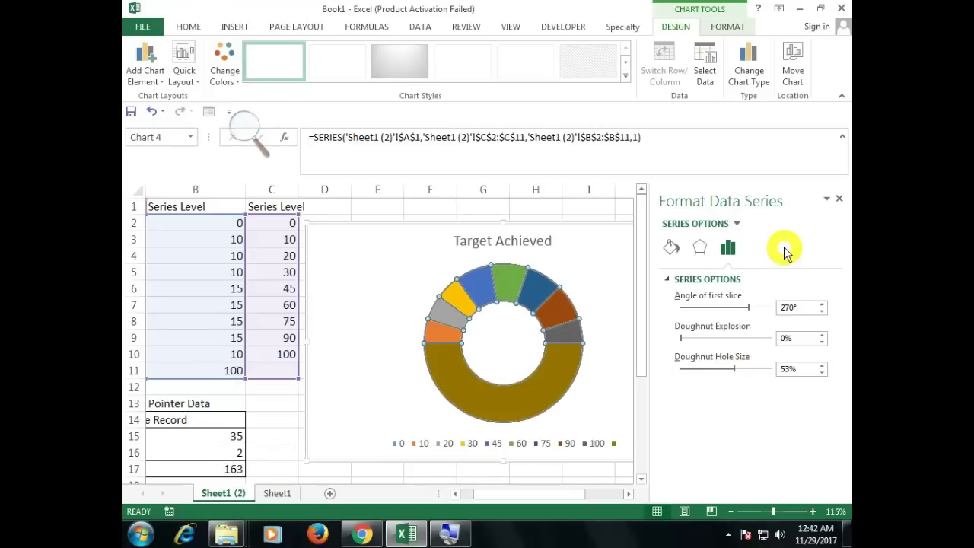
- Set the large 100 Blank Area slice to No fill, leaving only the coloured half-ring
{"action": "left_click", "coordinate": [529, 391]}
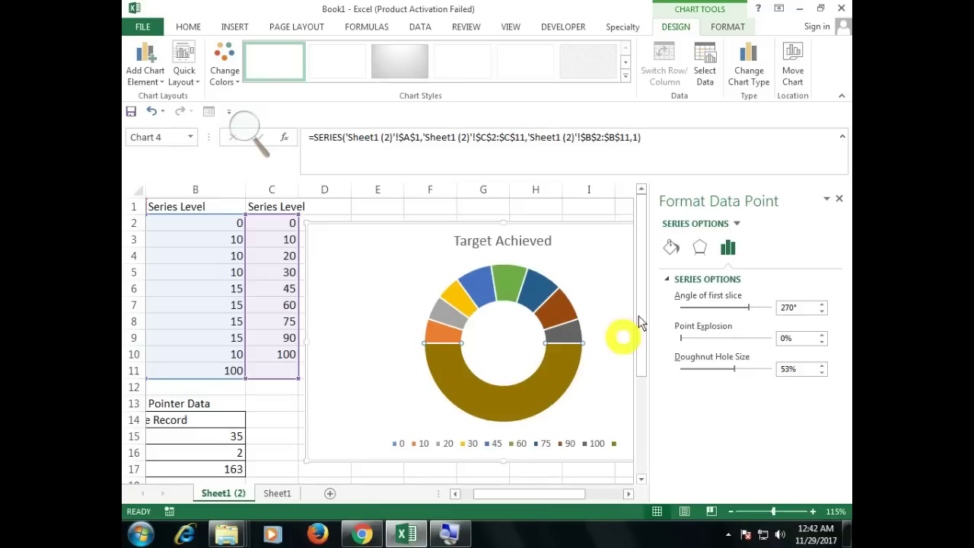
{"action": "left_click", "coordinate": [672, 251]}
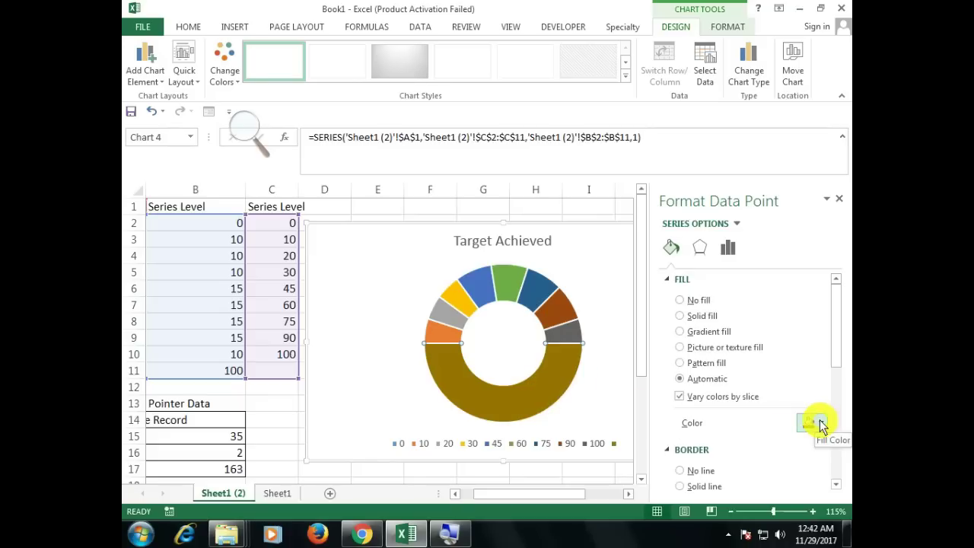
{"action": "left_click", "coordinate": [699, 301]}
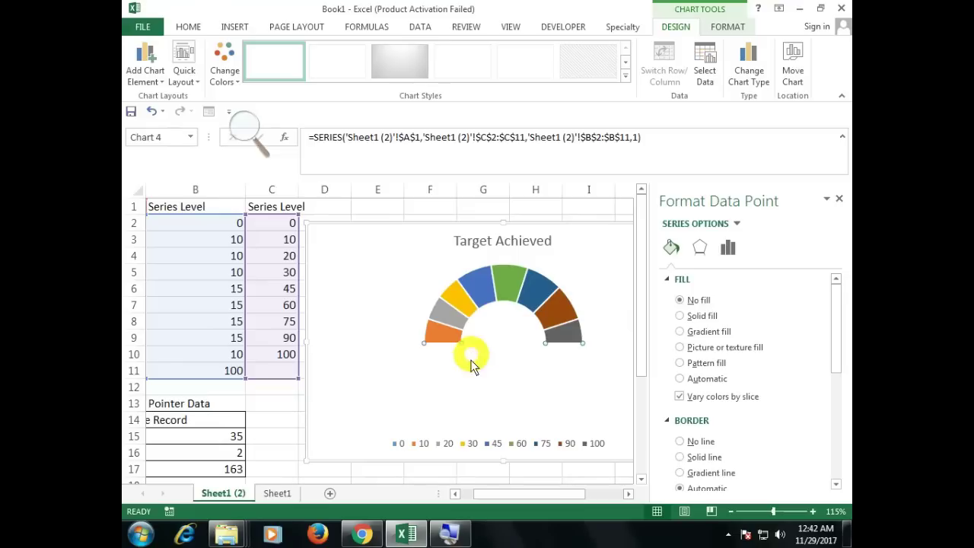
{"action": "left_click", "coordinate": [530, 272]}
{"action": "left_click", "coordinate": [721, 235]}
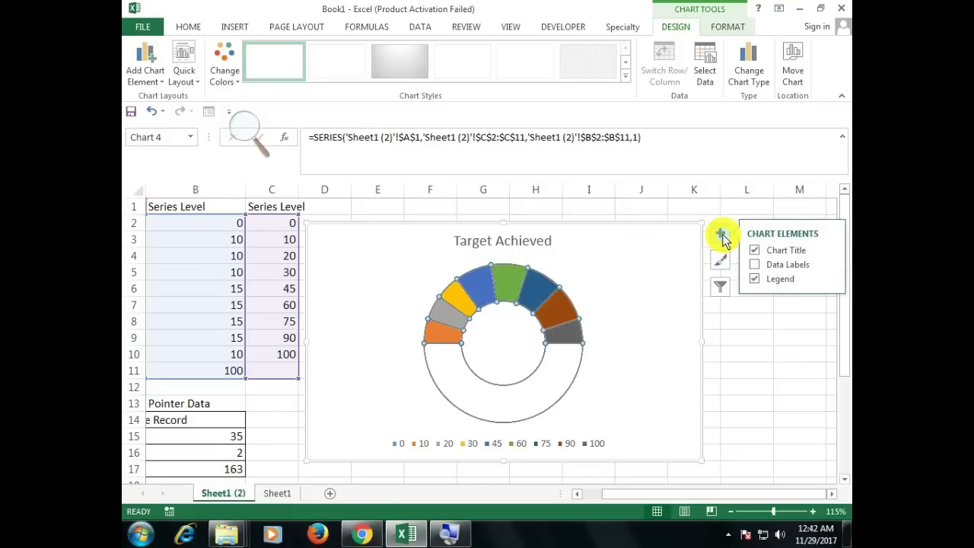
- Add data labels to the gauge slices showing Category Name instead of Value
{"action": "left_click", "coordinate": [754, 264]}
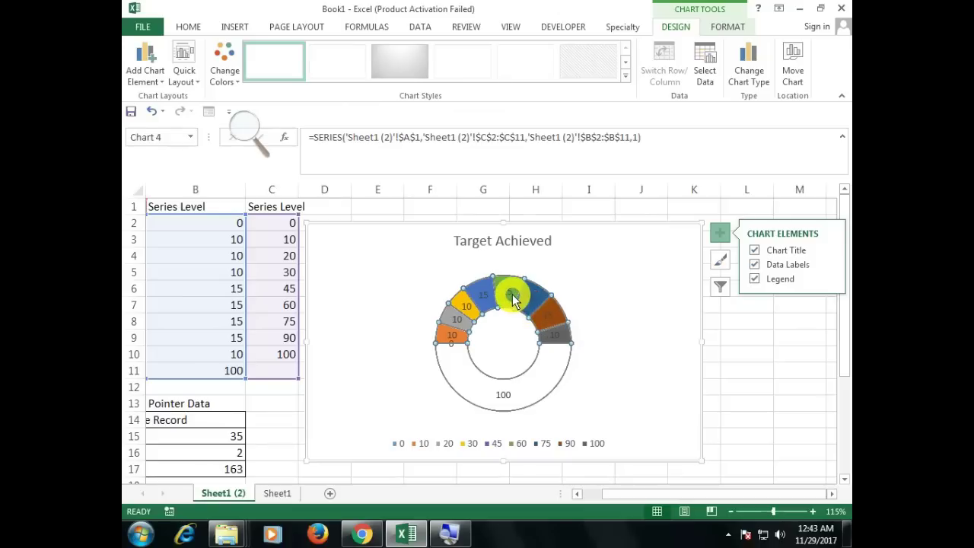
{"action": "left_click", "coordinate": [510, 297]}
{"action": "left_click", "coordinate": [510, 297]}
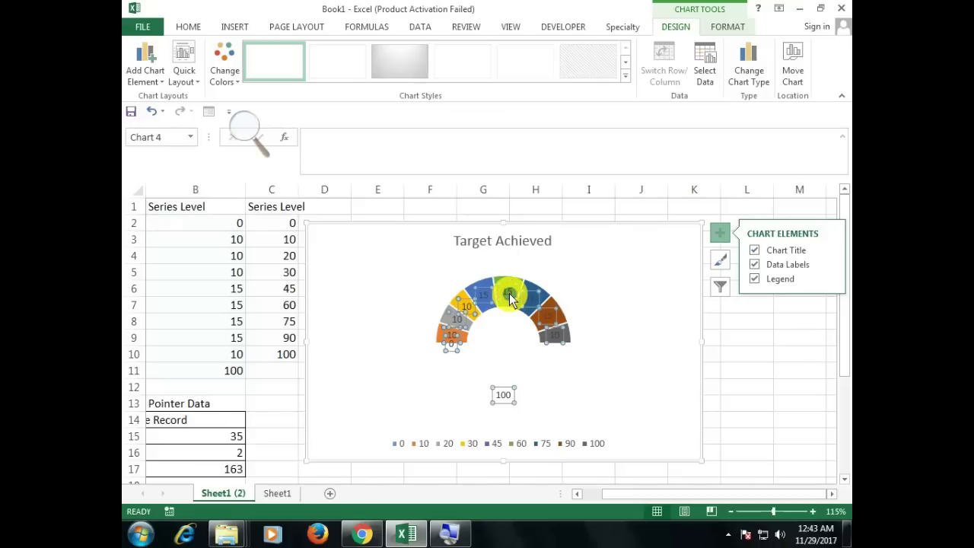
{"action": "right_click", "coordinate": [510, 297]}
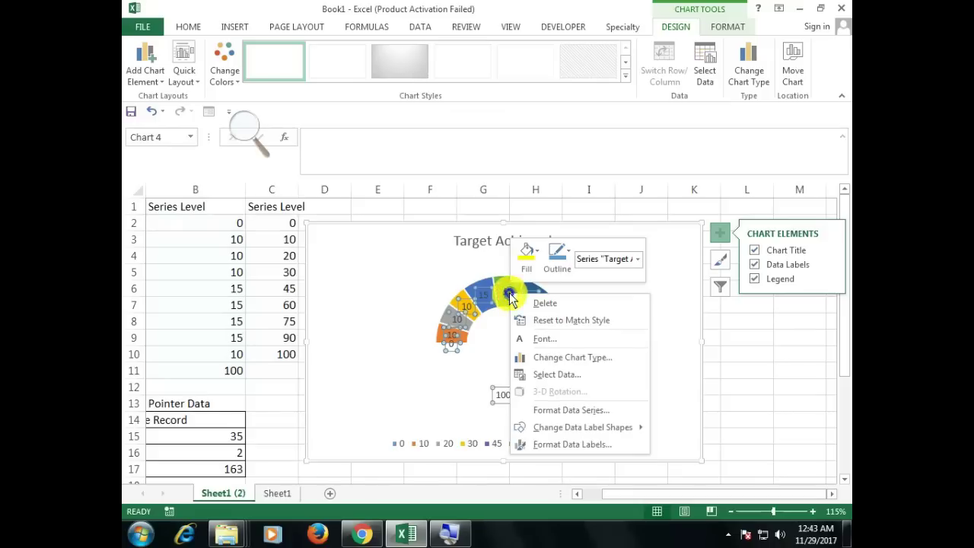
{"action": "left_click", "coordinate": [564, 446]}
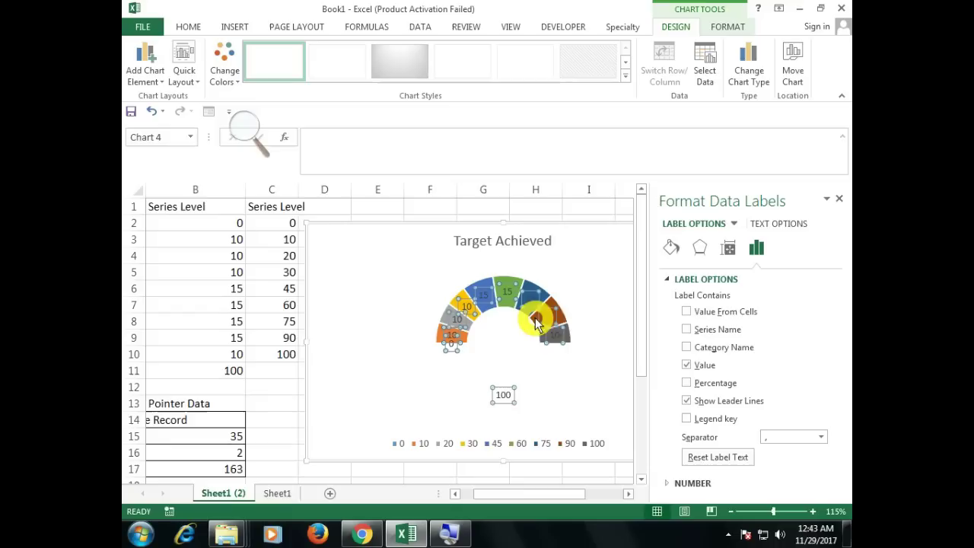
{"action": "left_click", "coordinate": [688, 370]}
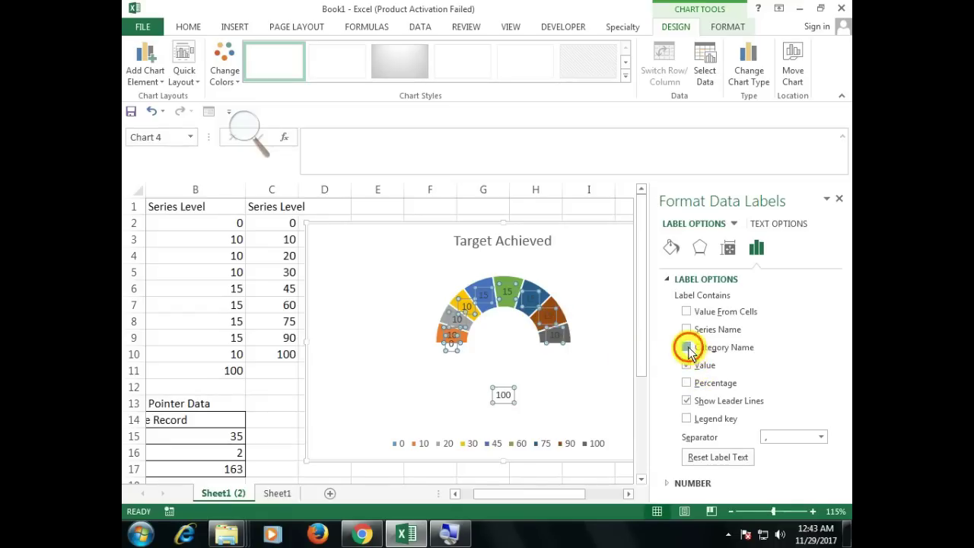
{"action": "left_click", "coordinate": [687, 347]}
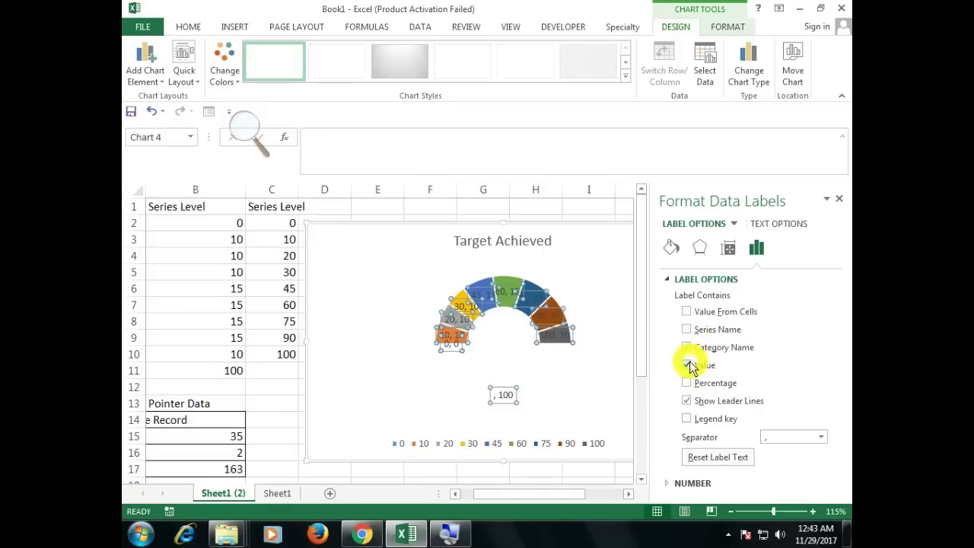
{"action": "left_click", "coordinate": [688, 366]}
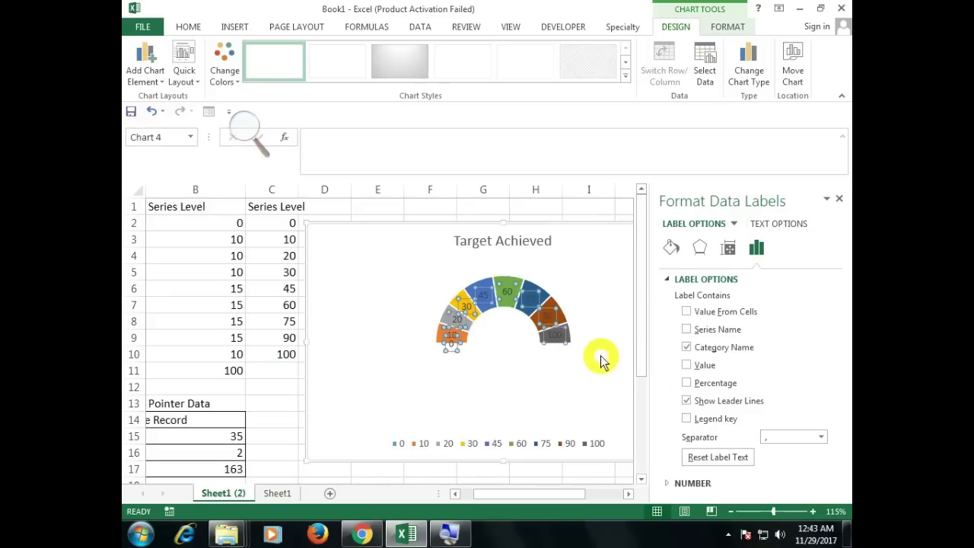
{"action": "left_click", "coordinate": [565, 358]}
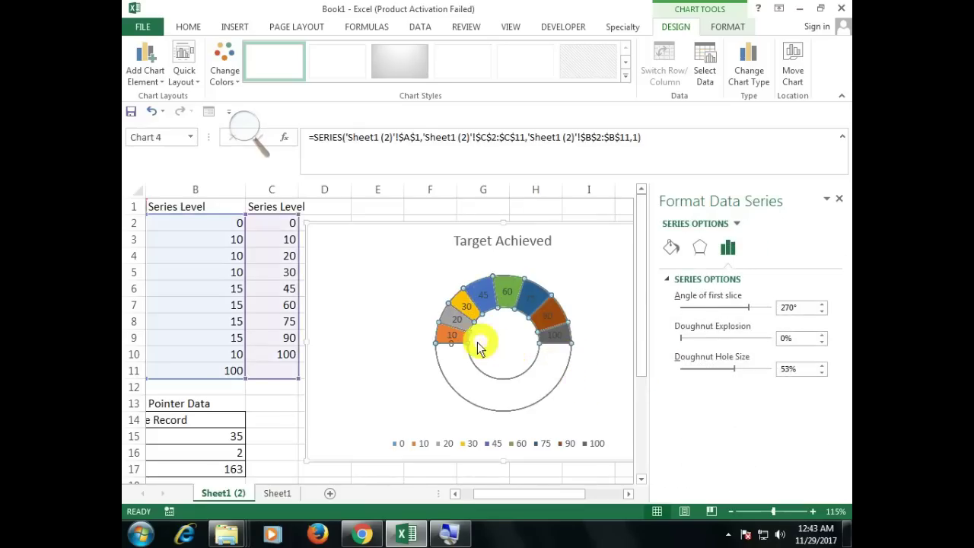
- Make the gauge's data labels white
{"action": "left_click", "coordinate": [550, 321]}
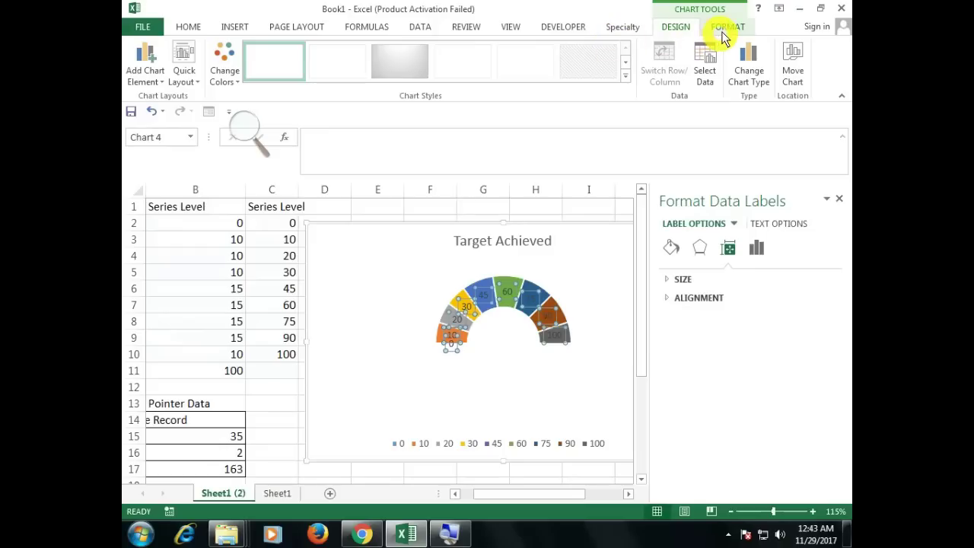
{"action": "left_click", "coordinate": [725, 29]}
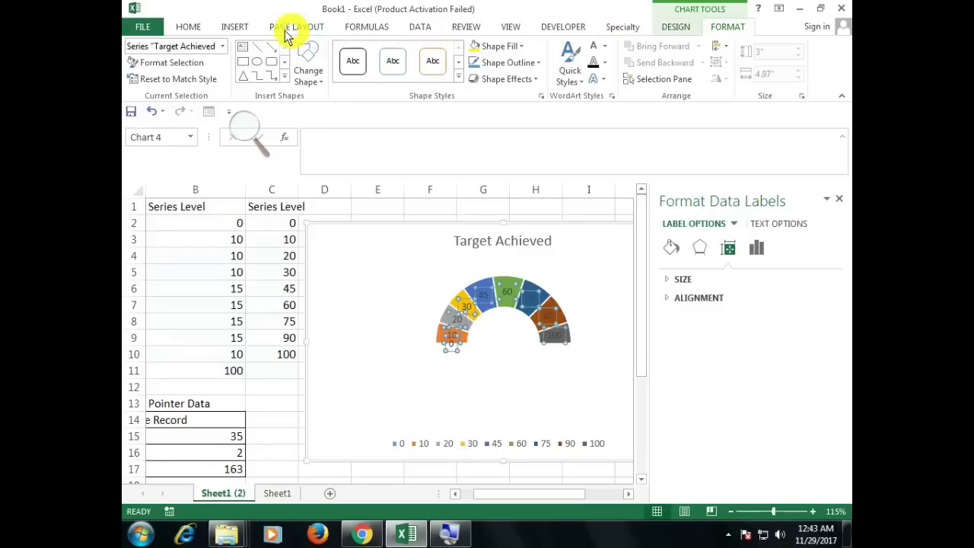
{"action": "left_click", "coordinate": [188, 29]}
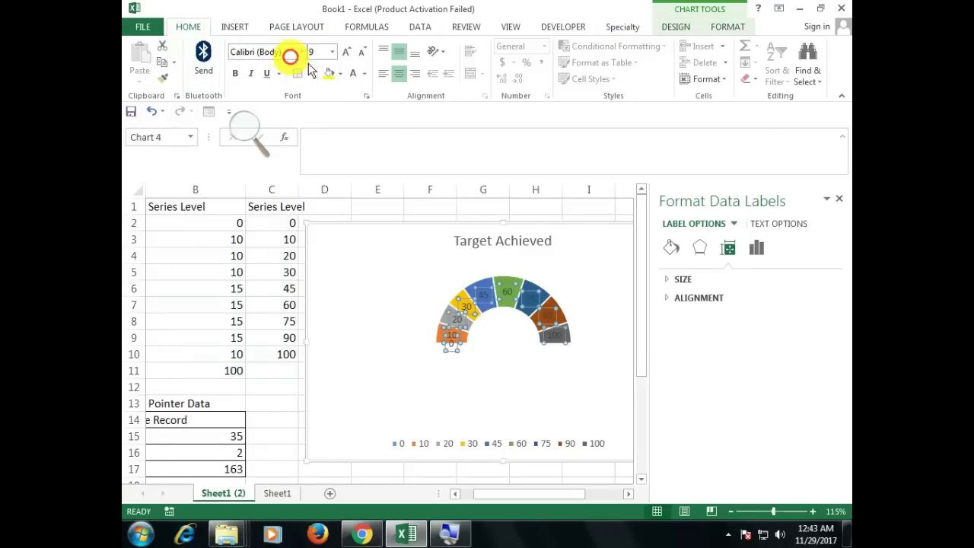
{"action": "left_click", "coordinate": [351, 72]}
{"action": "left_click", "coordinate": [506, 207]}
- Delete the chart legend, nudge the plot area into place, and show the Chart Tools Design tab
{"action": "left_click", "coordinate": [565, 283]}
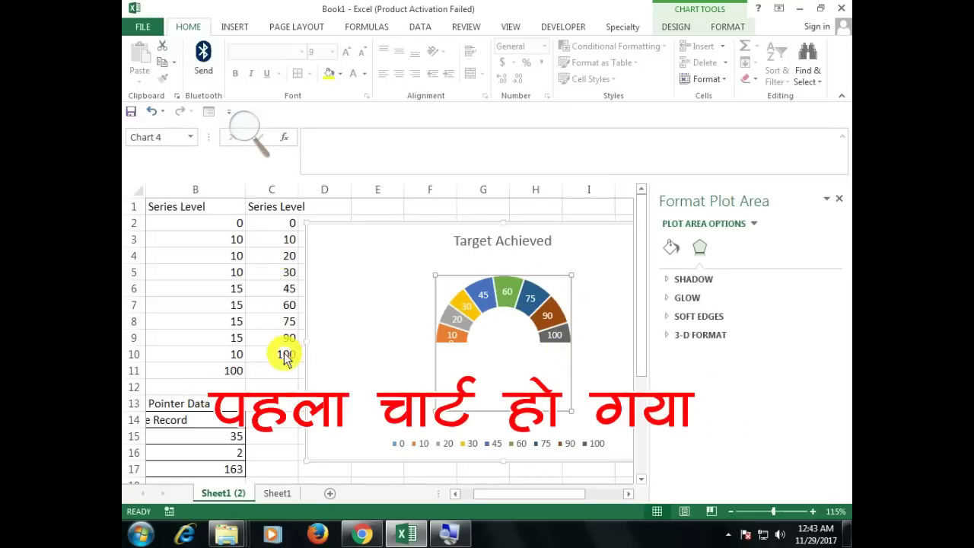
{"action": "mouse_move", "coordinate": [543, 306]}
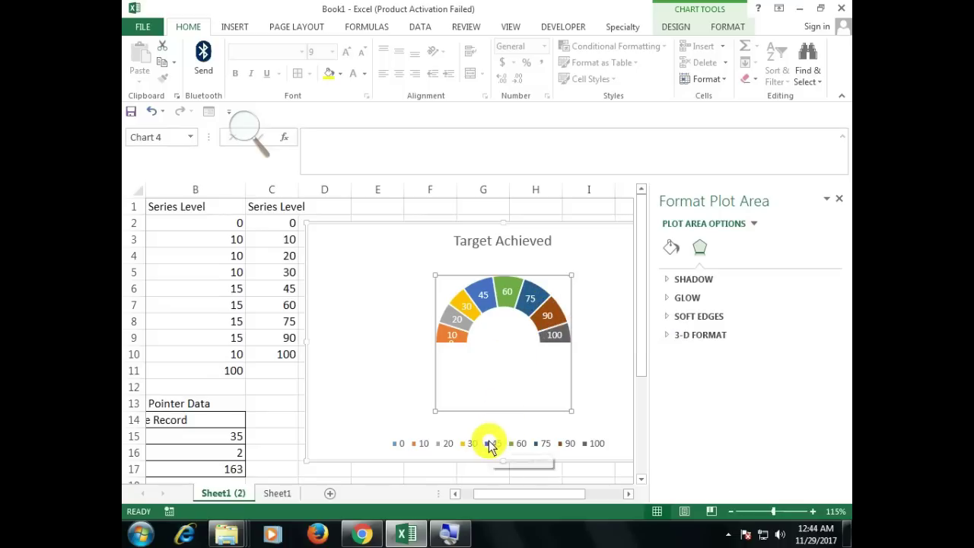
{"action": "left_click", "coordinate": [494, 445]}
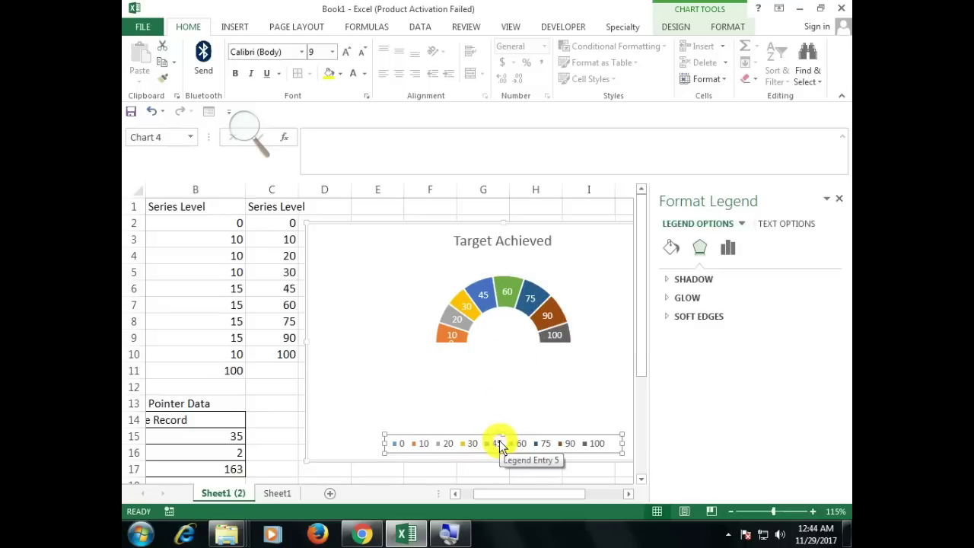
{"action": "key", "text": "Escape"}
{"action": "left_click", "coordinate": [499, 445]}
{"action": "key", "text": "Delete"}
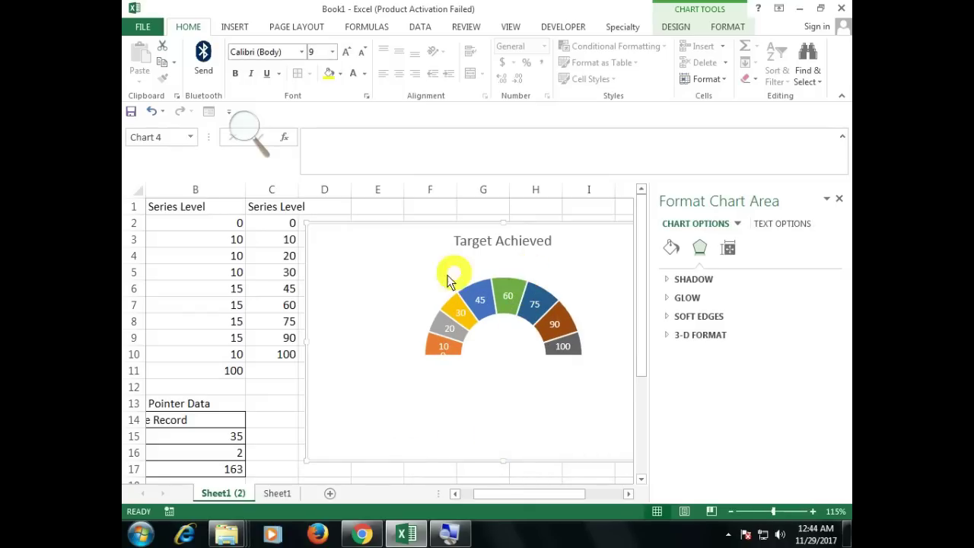
{"action": "left_click", "coordinate": [431, 296]}
{"action": "left_click_drag", "start_coordinate": [491, 424], "coordinate": [491, 427]}
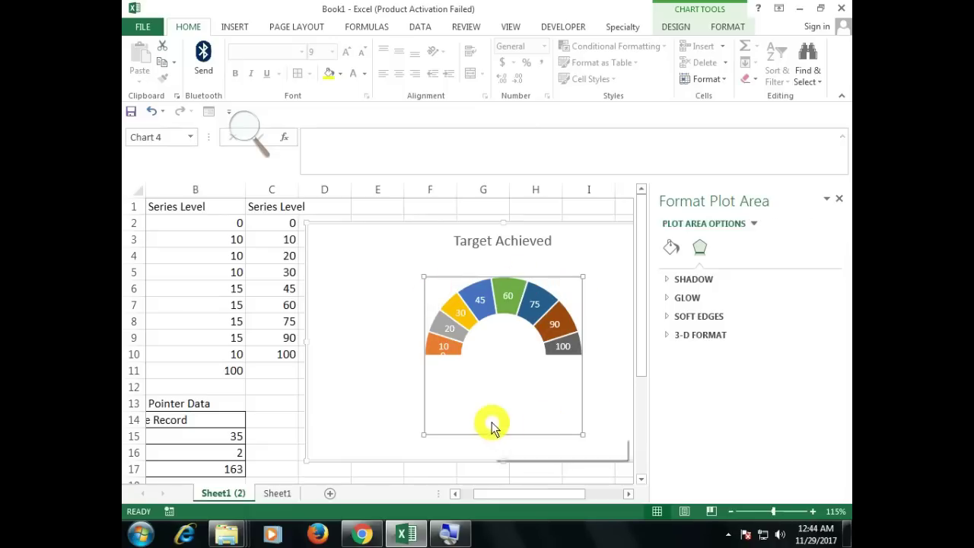
{"action": "left_click", "coordinate": [684, 27]}
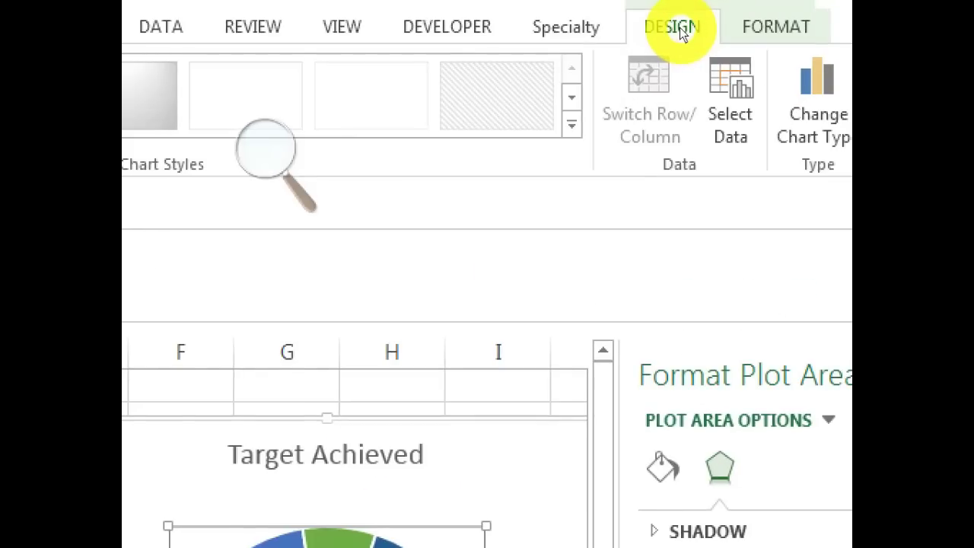
- Add an Employee Record series named from A14:B14 with values B15:B17 (35, 2, 163)
{"action": "left_click", "coordinate": [705, 69]}
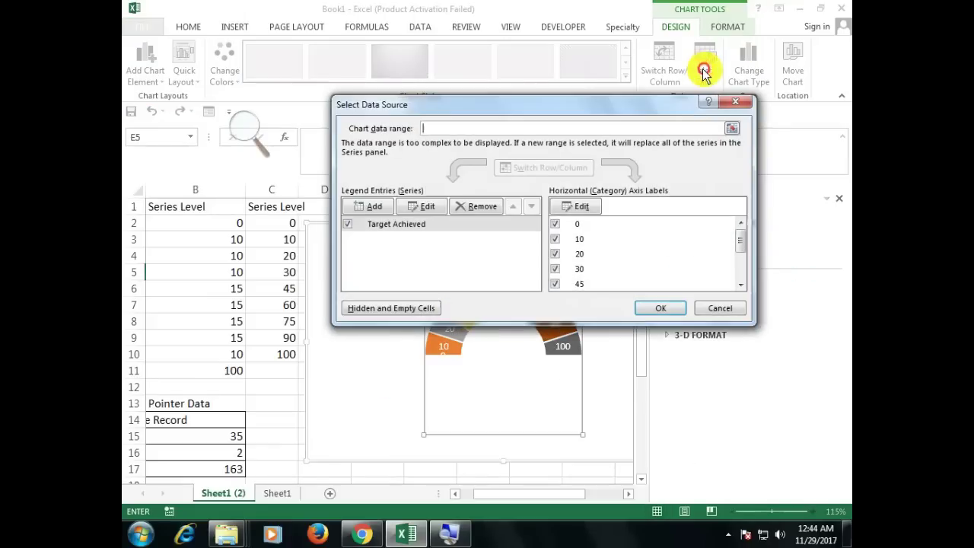
{"action": "left_click", "coordinate": [375, 208]}
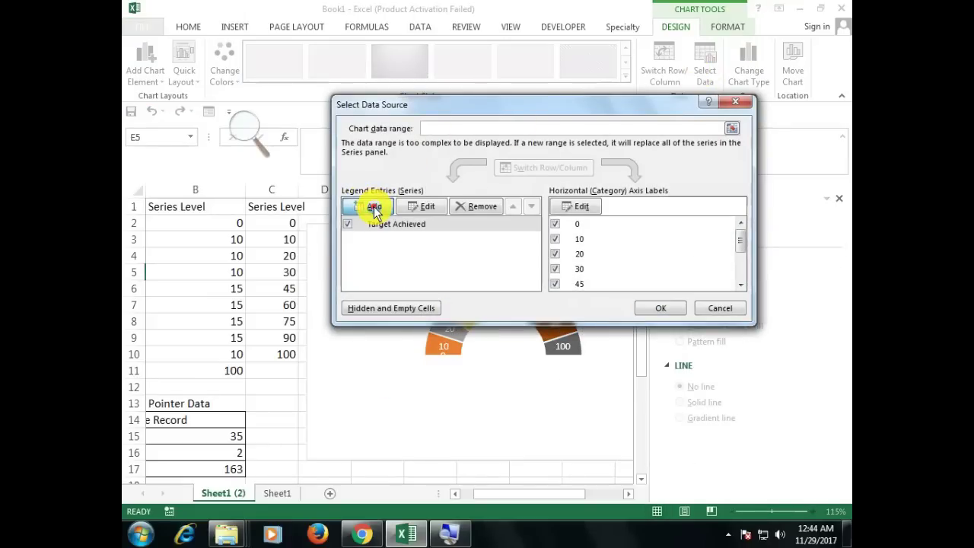
{"action": "left_click", "coordinate": [241, 417]}
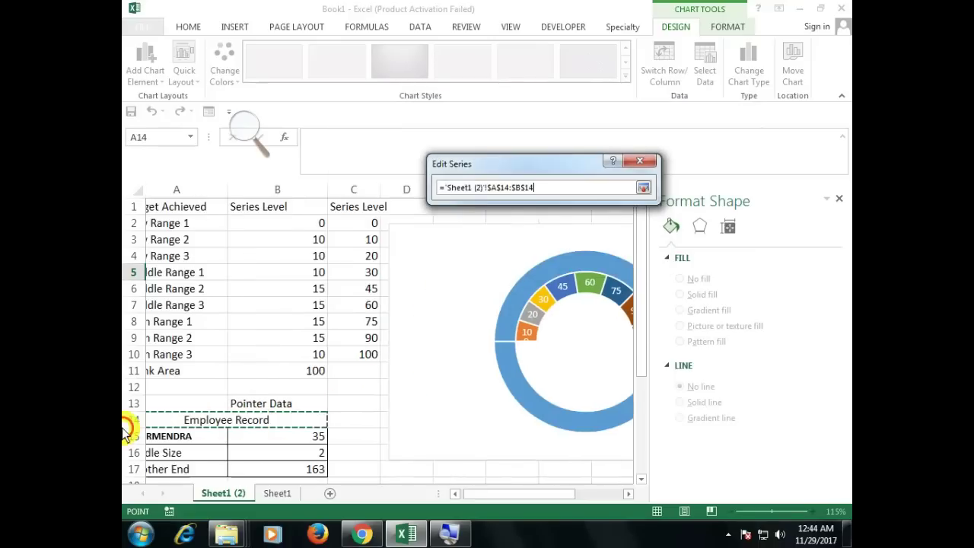
{"action": "scroll", "coordinate": [240, 401], "scroll_direction": "down", "scroll_amount": 1}
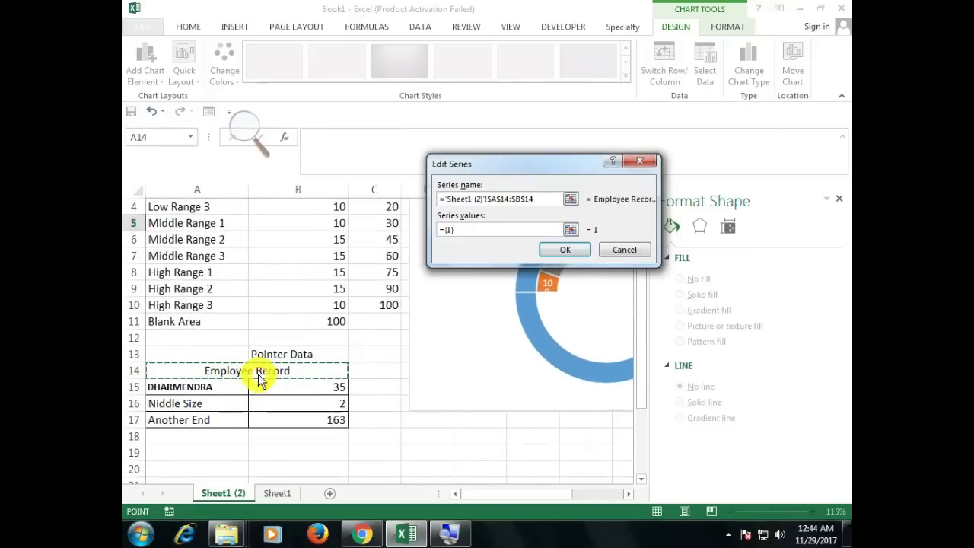
{"action": "left_click_drag", "start_coordinate": [465, 229], "coordinate": [424, 234]}
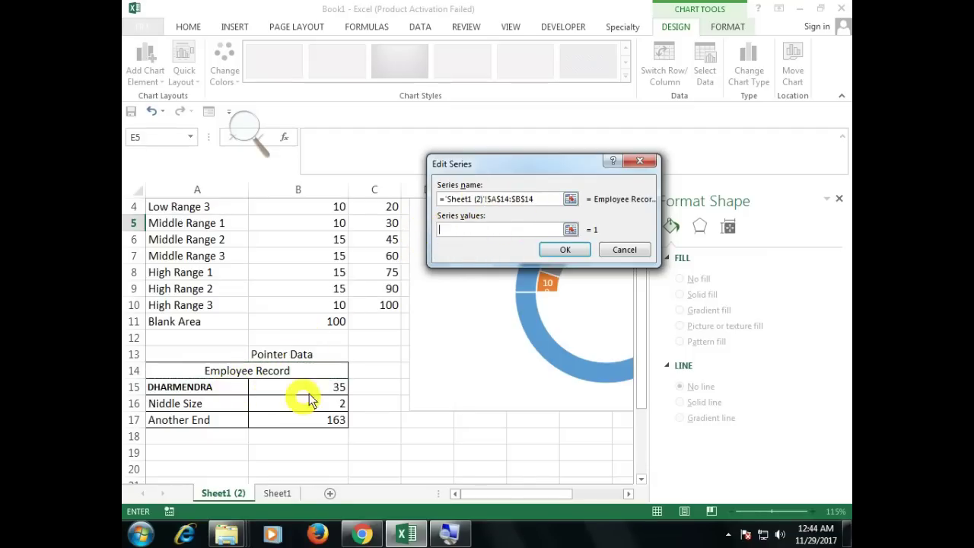
{"action": "left_click_drag", "start_coordinate": [313, 388], "coordinate": [326, 419]}
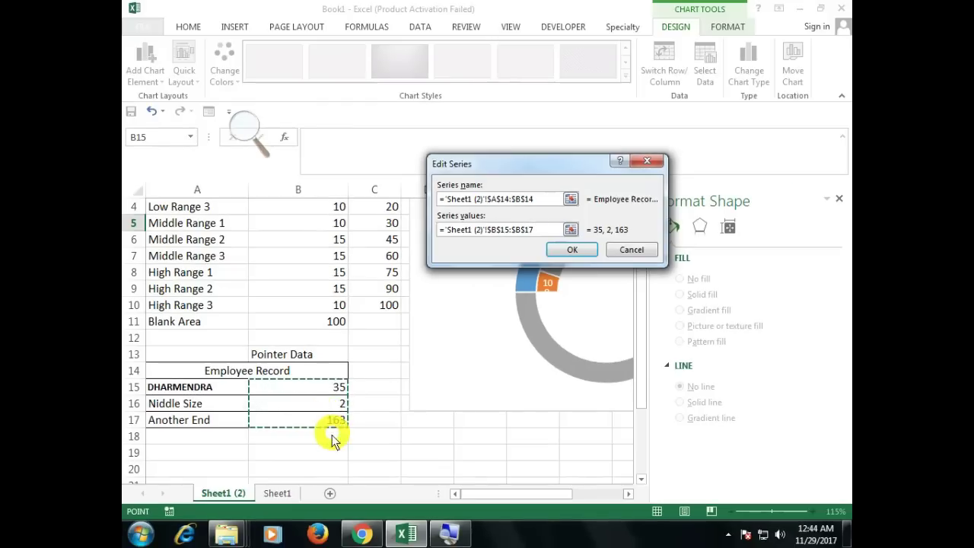
{"action": "left_click", "coordinate": [570, 251]}
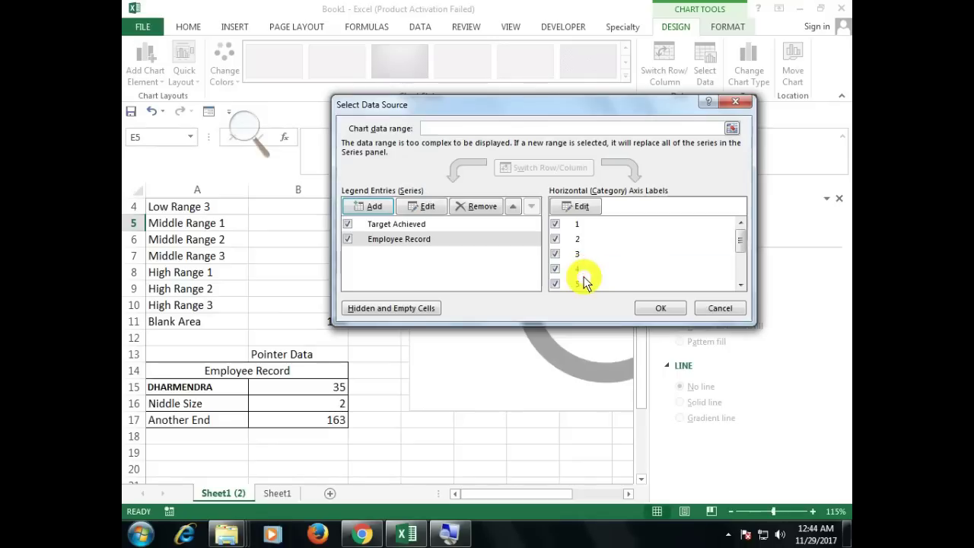
- Confirm the data source changes and close the formatting panes
{"action": "left_click", "coordinate": [658, 309]}
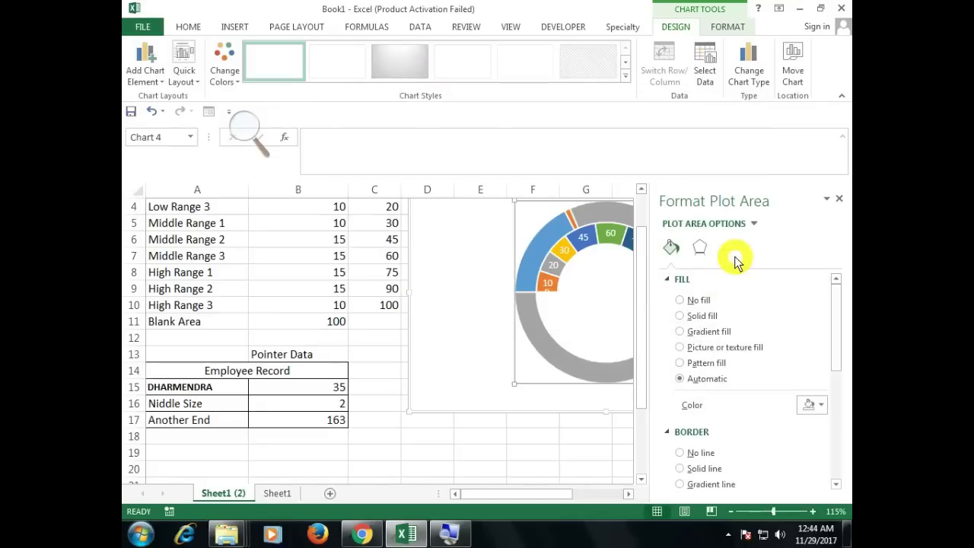
{"action": "left_click", "coordinate": [839, 198]}
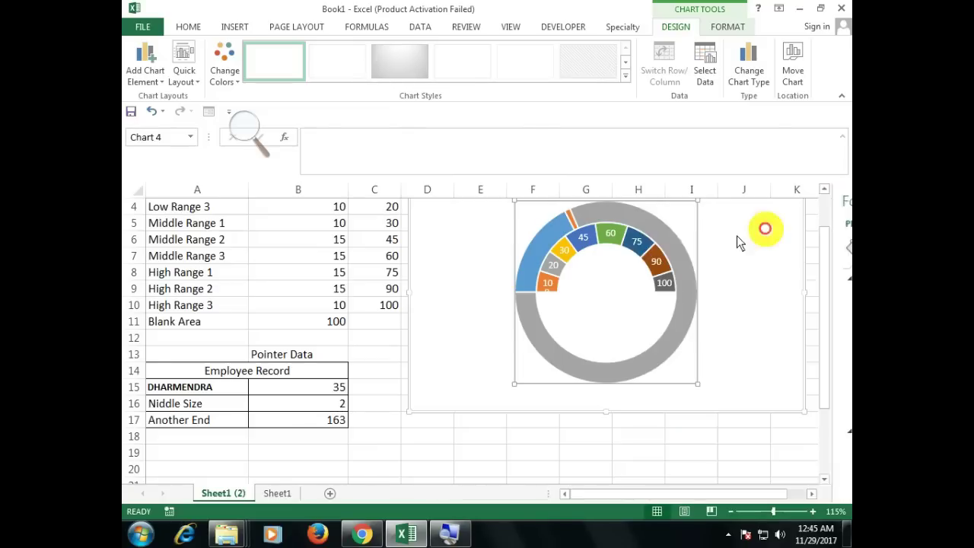
{"action": "double_click", "coordinate": [645, 295]}
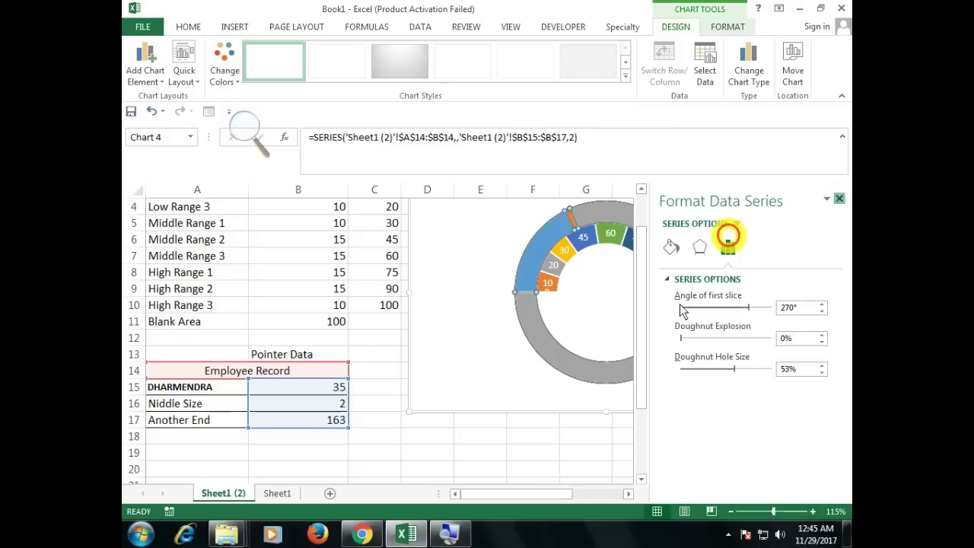
{"action": "left_click", "coordinate": [625, 360]}
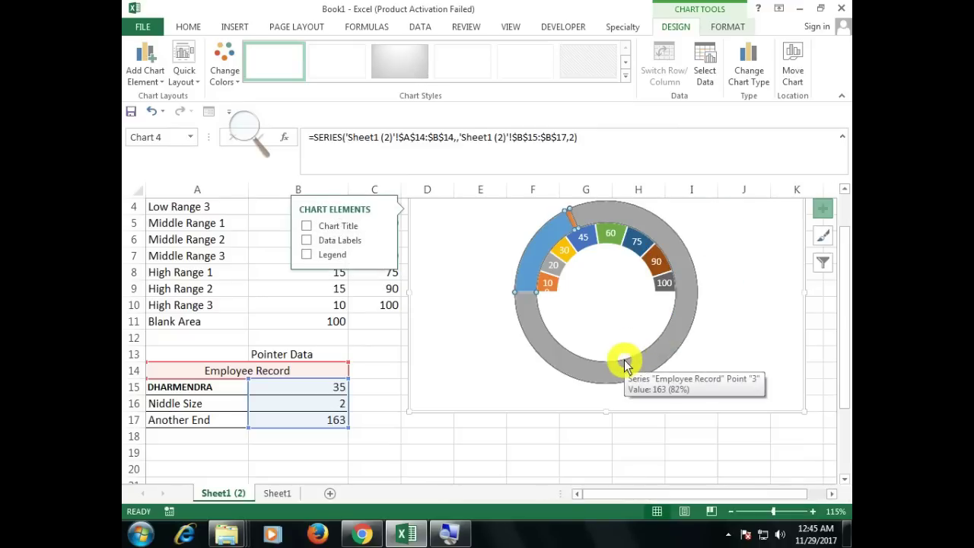
- Change the chart to a combo with Employee Record as a Pie inside the doughnut
{"action": "left_click", "coordinate": [756, 72]}
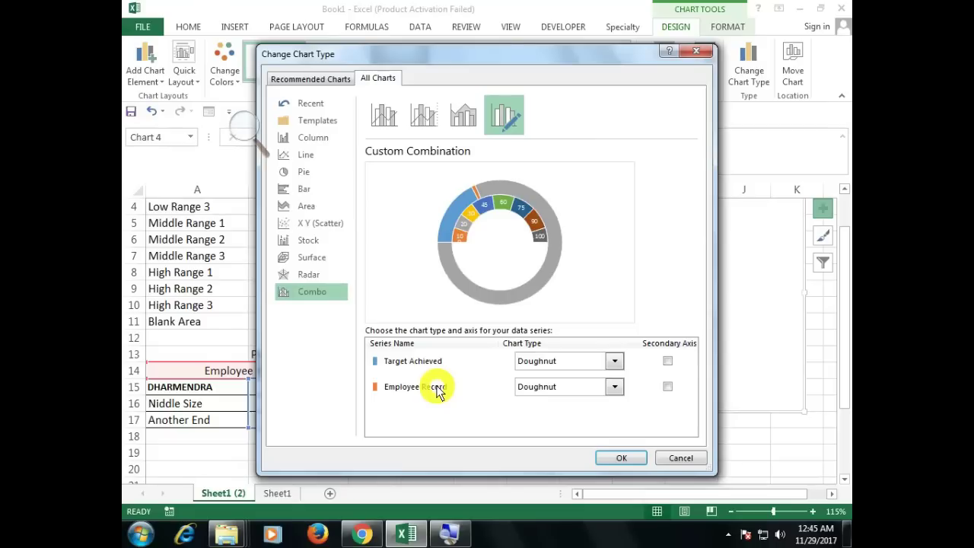
{"action": "left_click", "coordinate": [615, 387]}
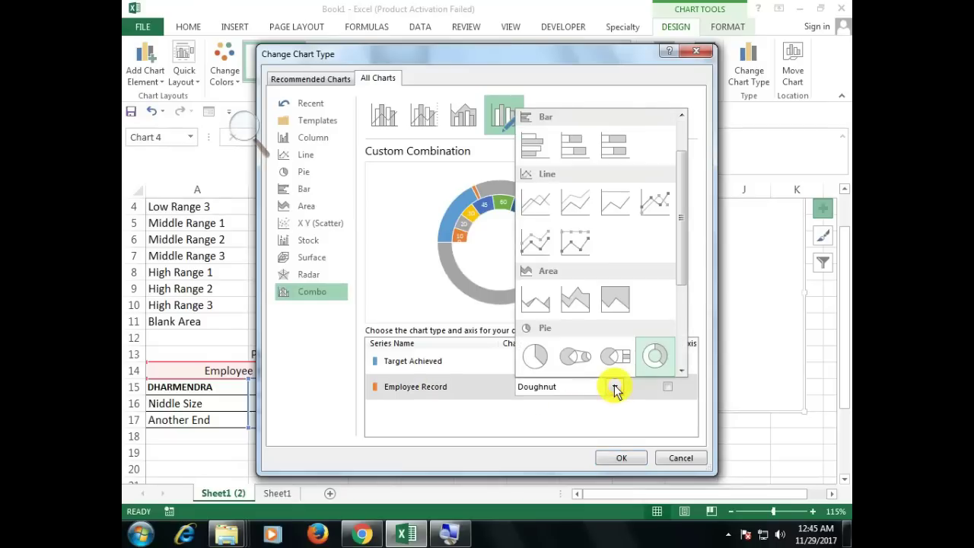
{"action": "left_click", "coordinate": [542, 361]}
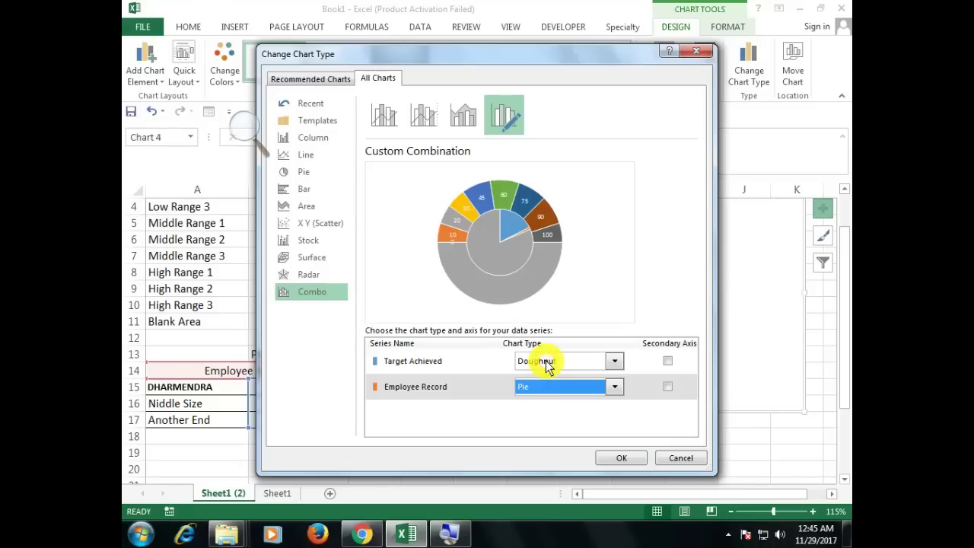
{"action": "left_click", "coordinate": [620, 460]}
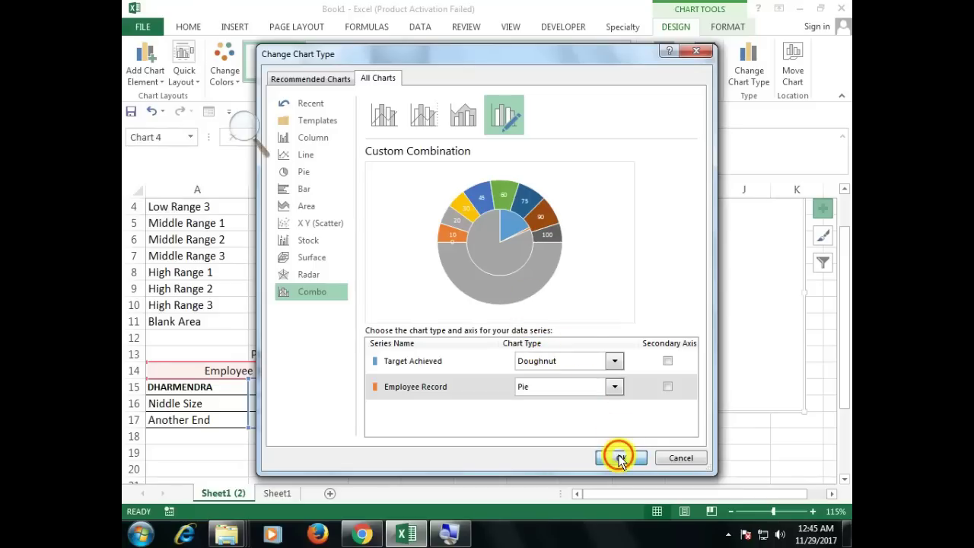
{"action": "mouse_move", "coordinate": [604, 312]}
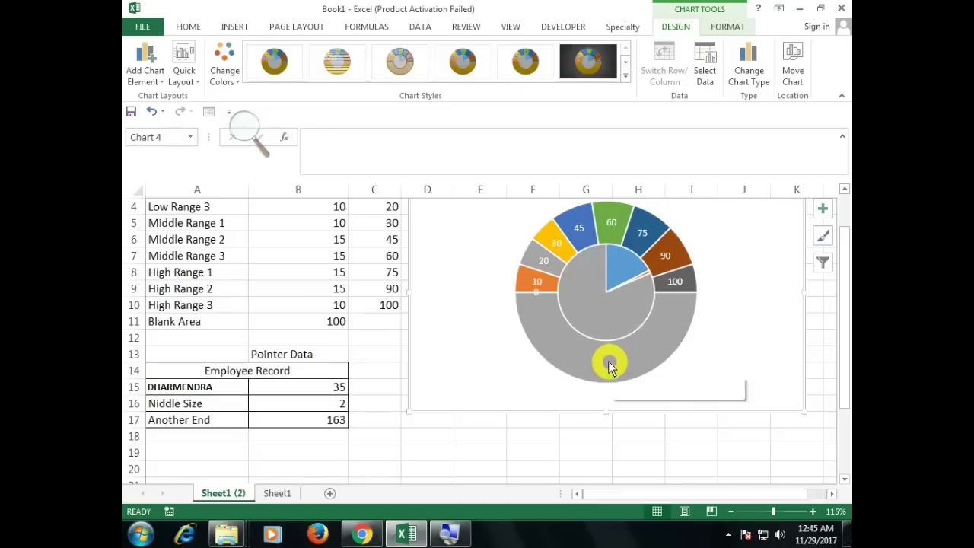
{"action": "mouse_move", "coordinate": [571, 272]}
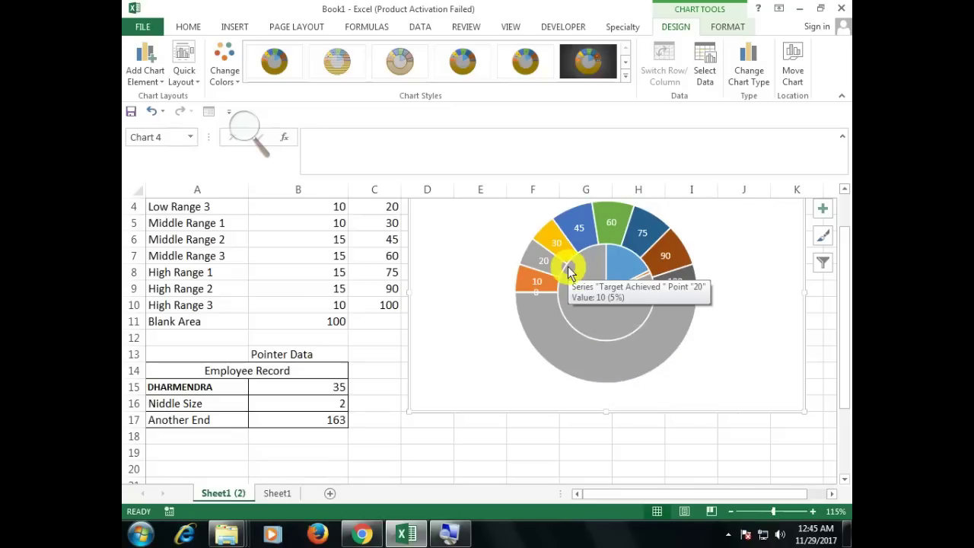
{"action": "left_click", "coordinate": [580, 240]}
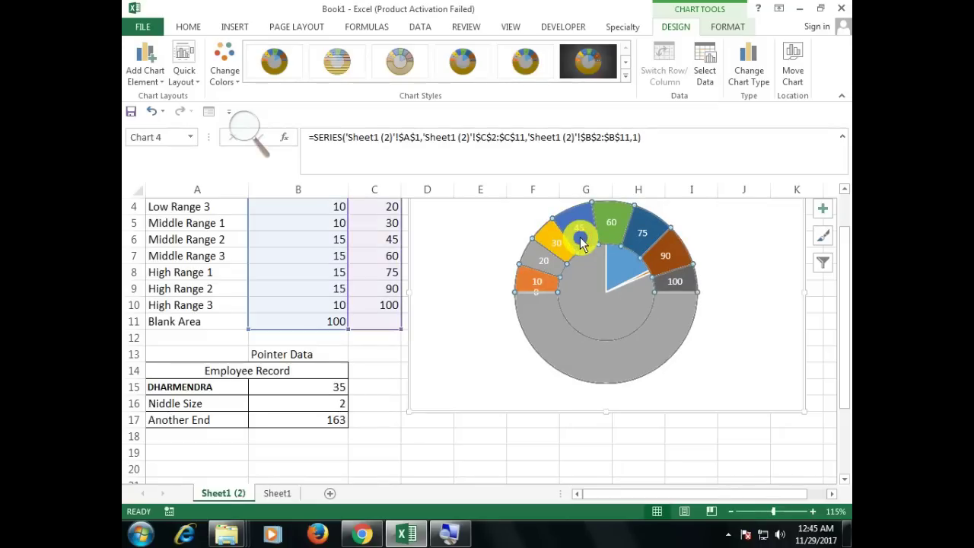
{"action": "left_click", "coordinate": [593, 311]}
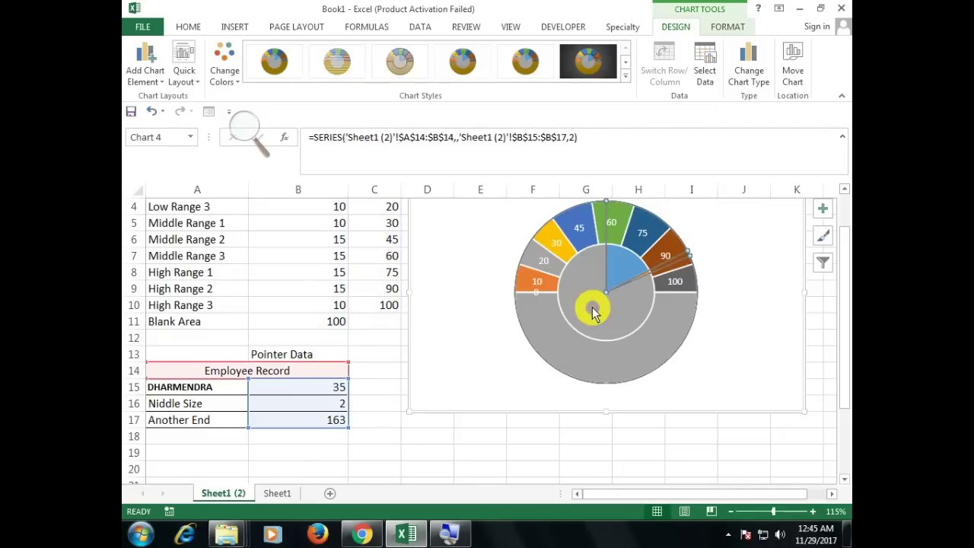
- Put the Employee Record pie on the Secondary Axis with a 270° first-slice angle
{"action": "mouse_move", "coordinate": [609, 328]}
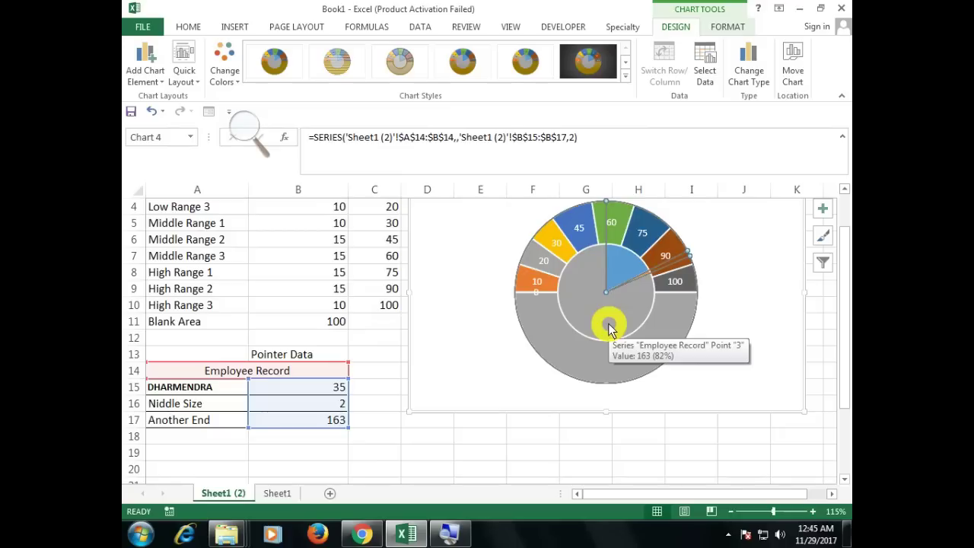
{"action": "right_click", "coordinate": [609, 329]}
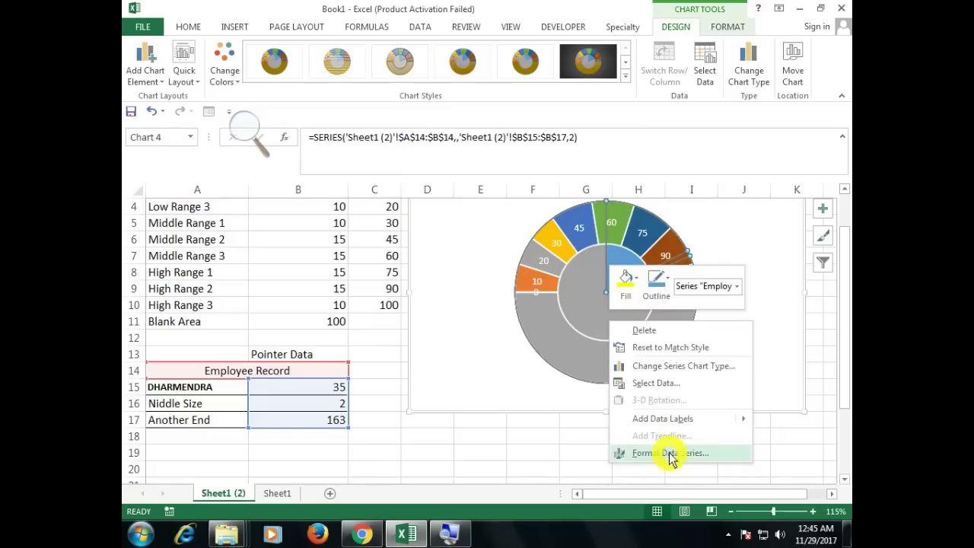
{"action": "left_click", "coordinate": [670, 454]}
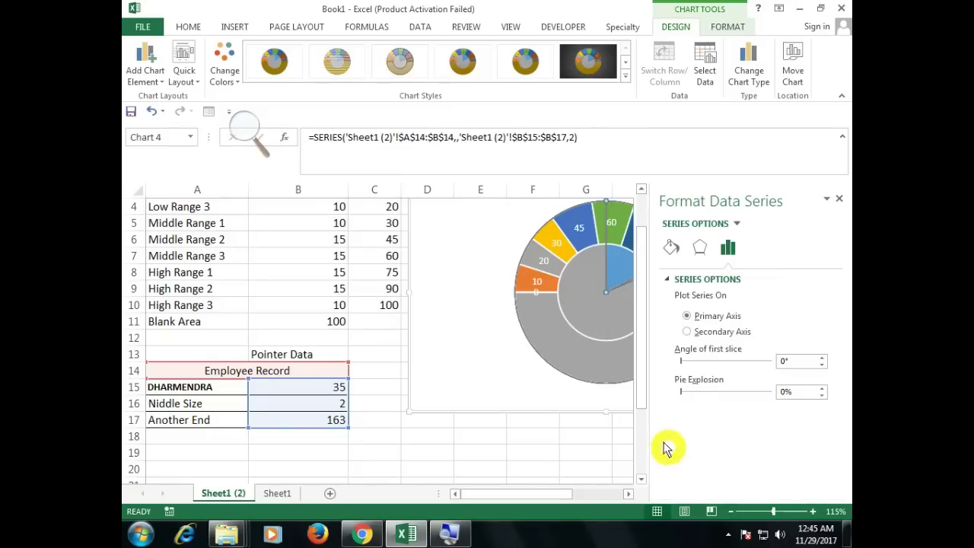
{"action": "double_click", "coordinate": [629, 493]}
{"action": "mouse_move", "coordinate": [460, 363]}
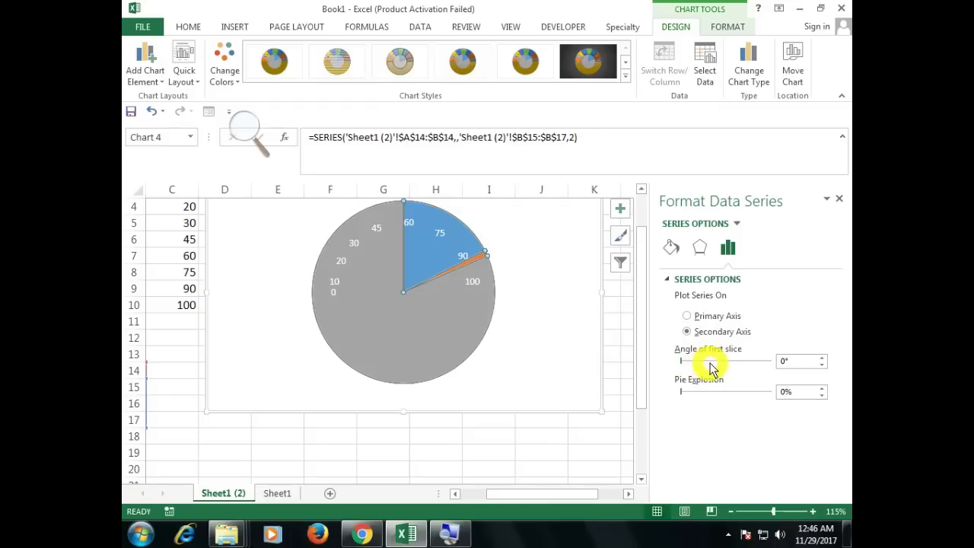
{"action": "left_click_drag", "start_coordinate": [792, 365], "coordinate": [767, 366]}
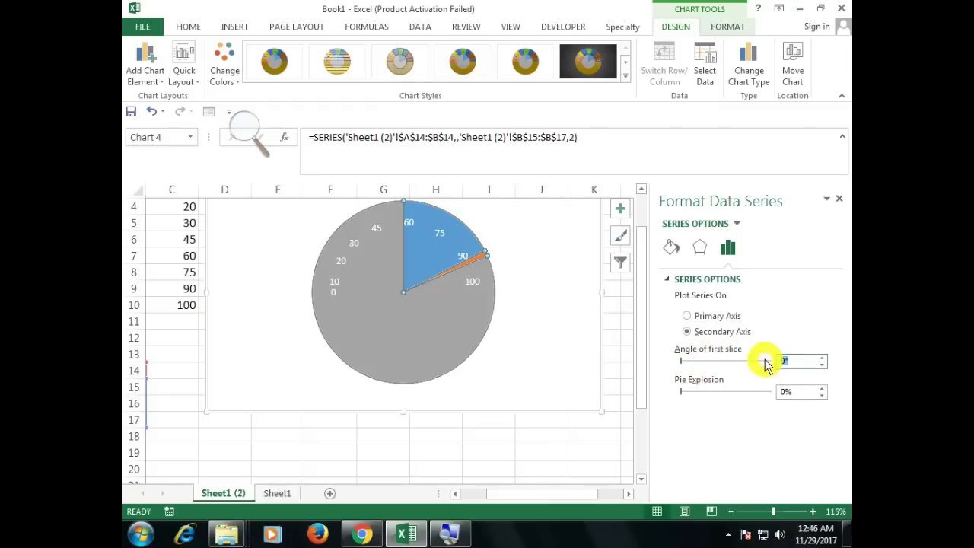
{"action": "type", "text": "270"}
{"action": "key", "text": "Return"}
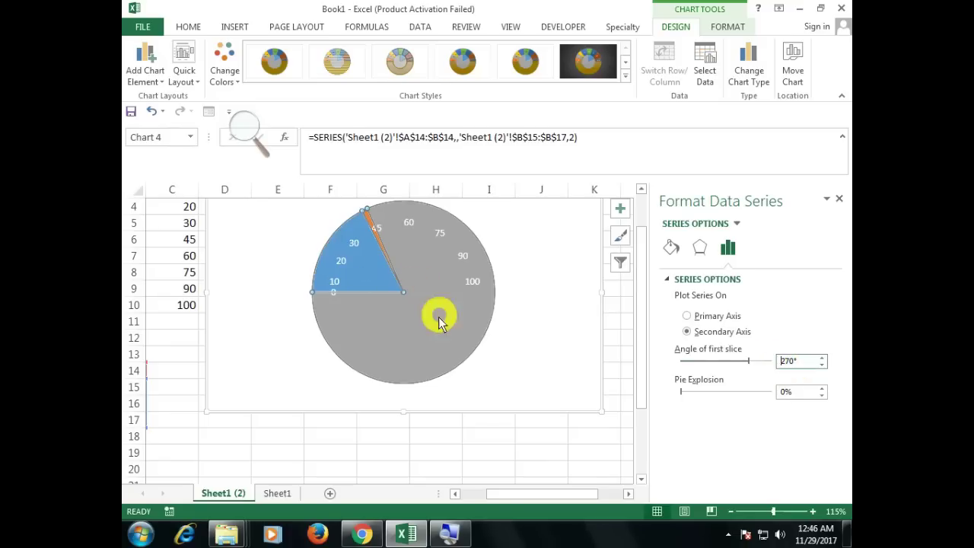
{"action": "left_click", "coordinate": [839, 198]}
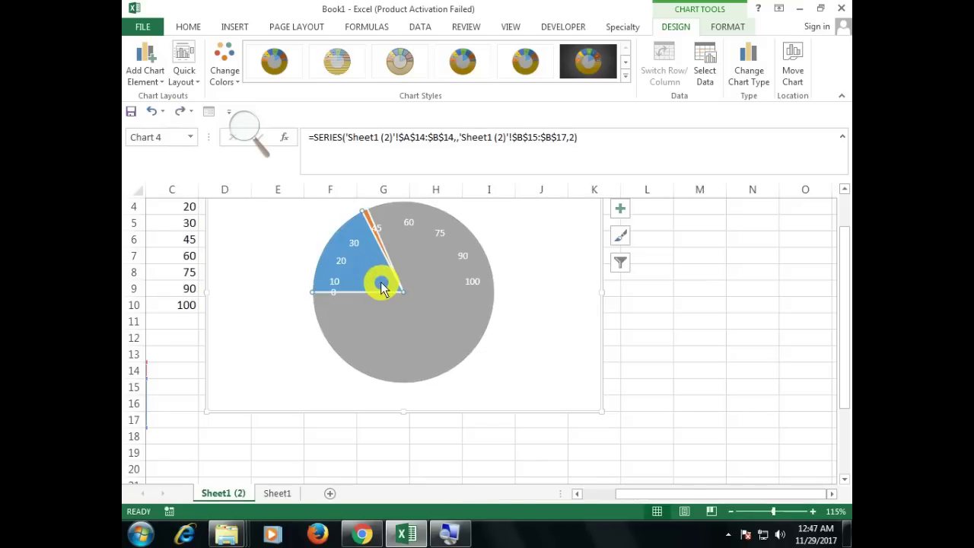
{"action": "key", "text": "Delete"}
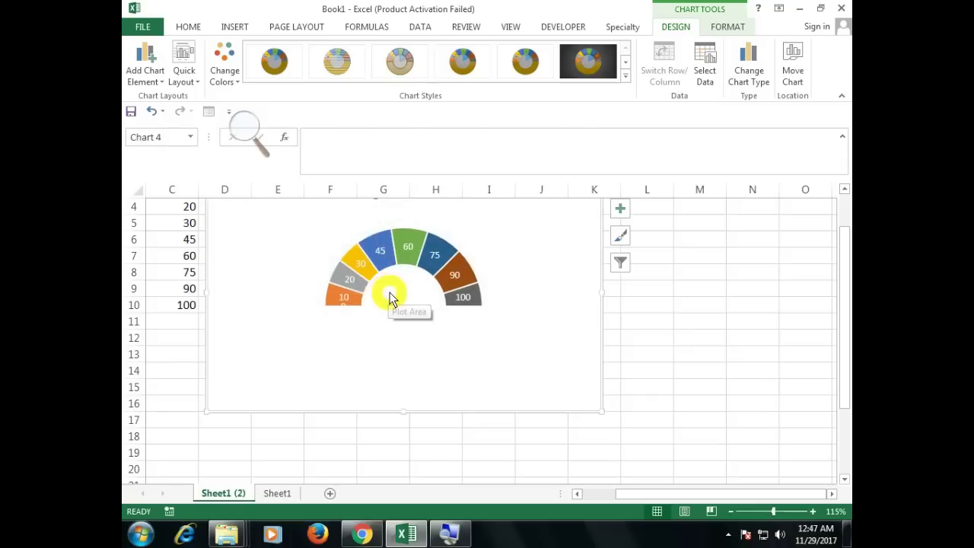
{"action": "key", "text": "ctrl+z"}
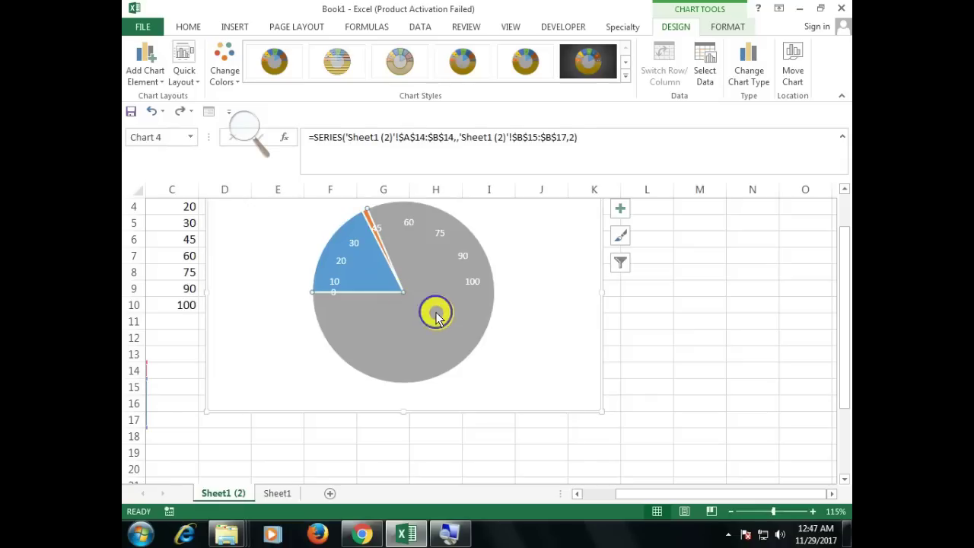
{"action": "right_click", "coordinate": [436, 316]}
- Set the large grey and blue pie slices to No fill
{"action": "left_click", "coordinate": [492, 444]}
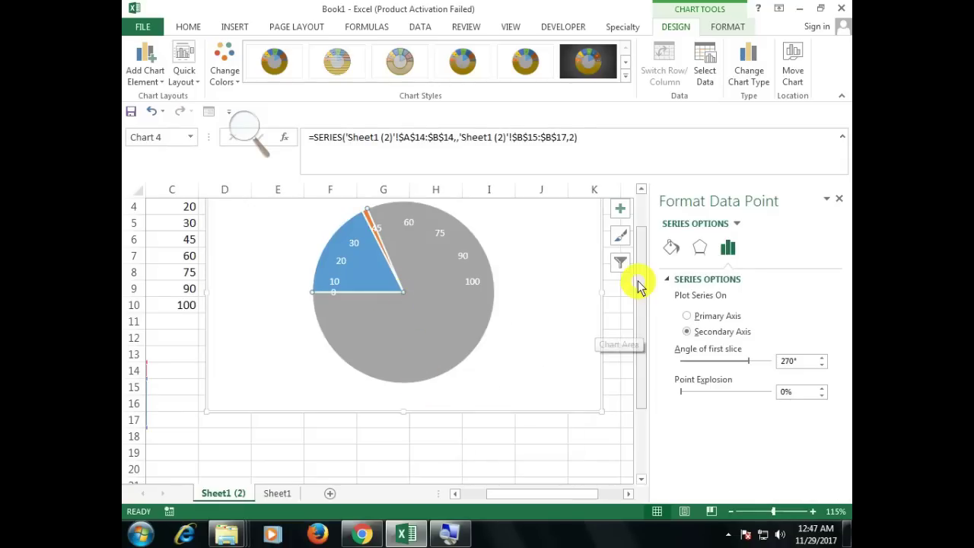
{"action": "left_click", "coordinate": [673, 250]}
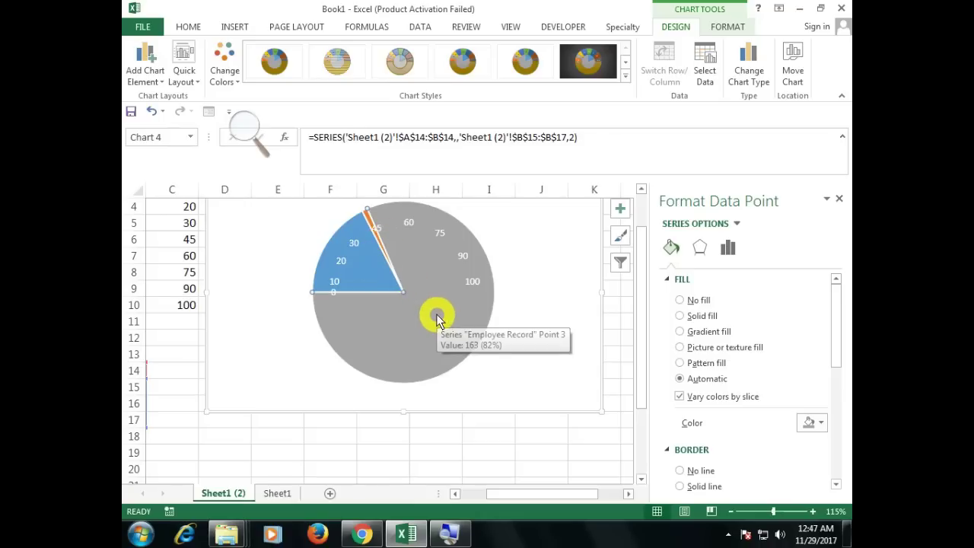
{"action": "left_click", "coordinate": [441, 325]}
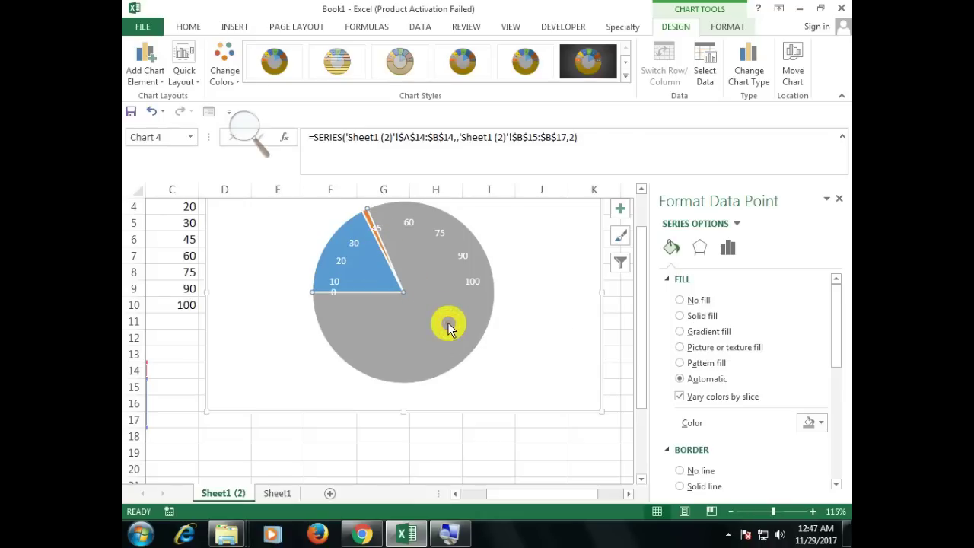
{"action": "left_click", "coordinate": [681, 300]}
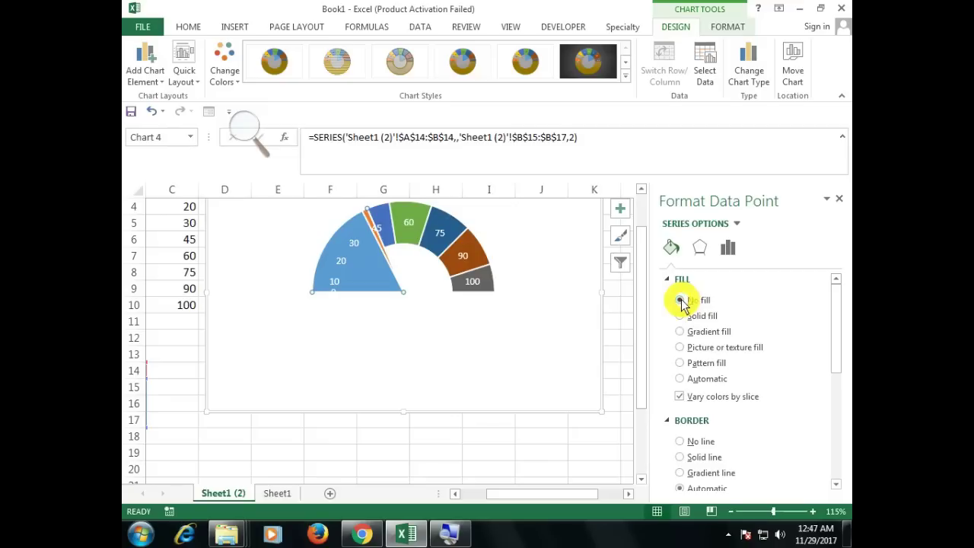
{"action": "left_click", "coordinate": [357, 270]}
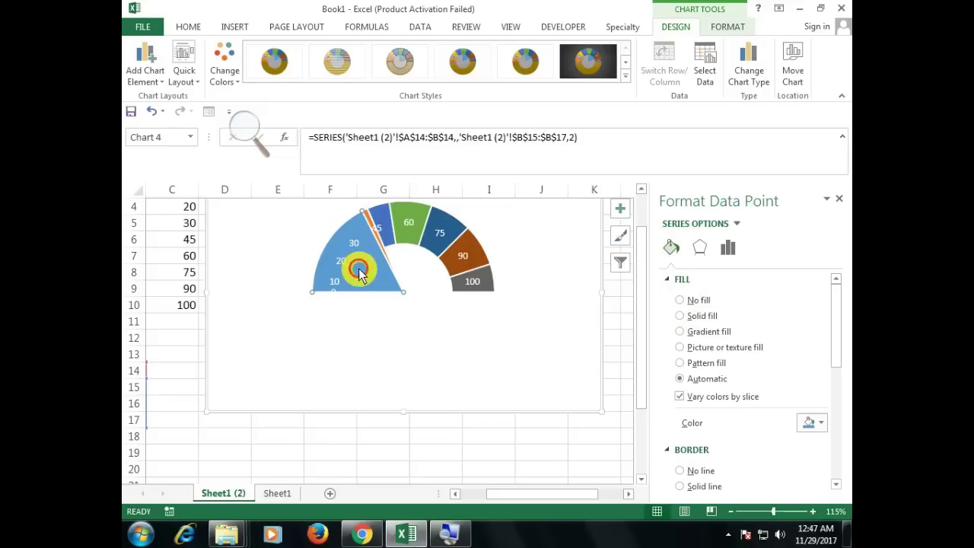
{"action": "left_click", "coordinate": [680, 300]}
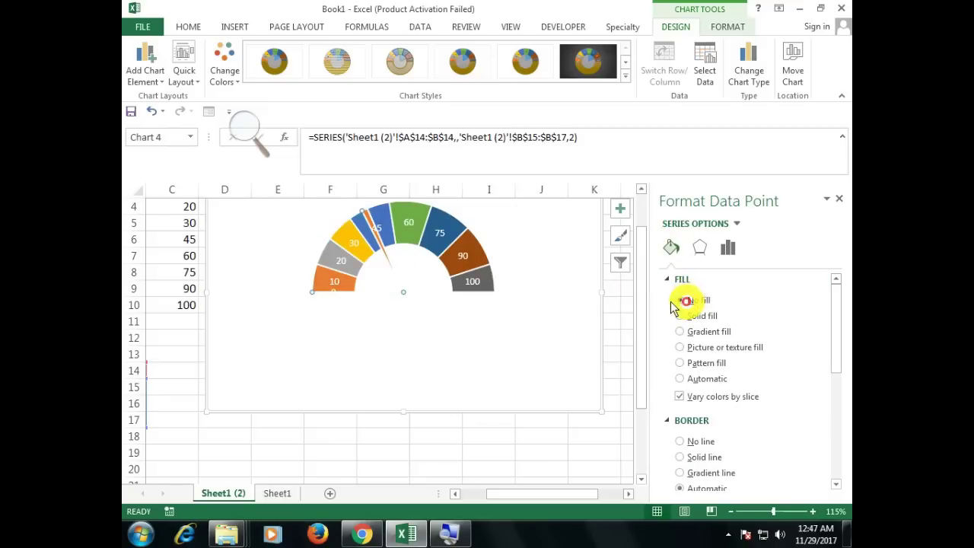
- Give the thin needle slice a black solid fill
{"action": "left_click", "coordinate": [381, 244]}
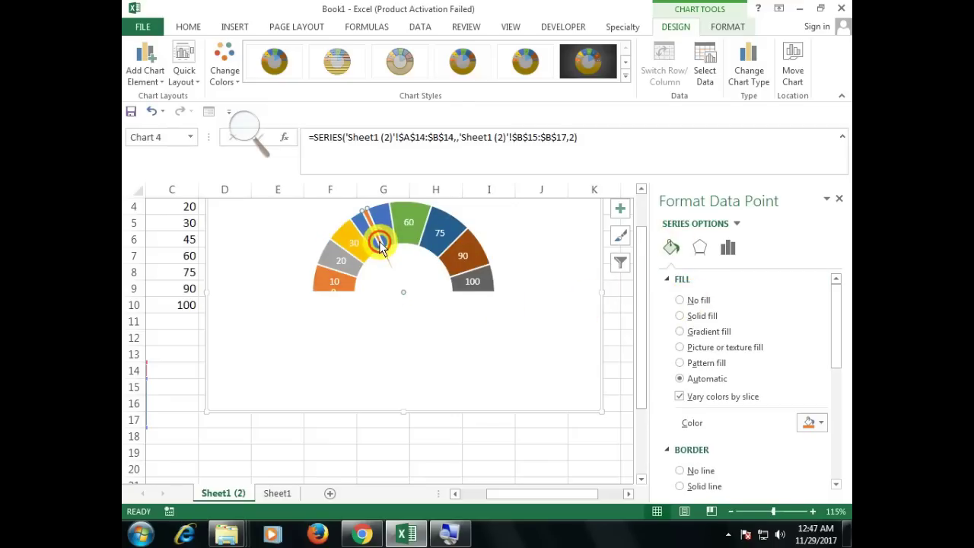
{"action": "left_click", "coordinate": [809, 423]}
{"action": "left_click", "coordinate": [745, 313]}
{"action": "scroll", "coordinate": [371, 274], "scroll_direction": "up", "scroll_amount": 1}
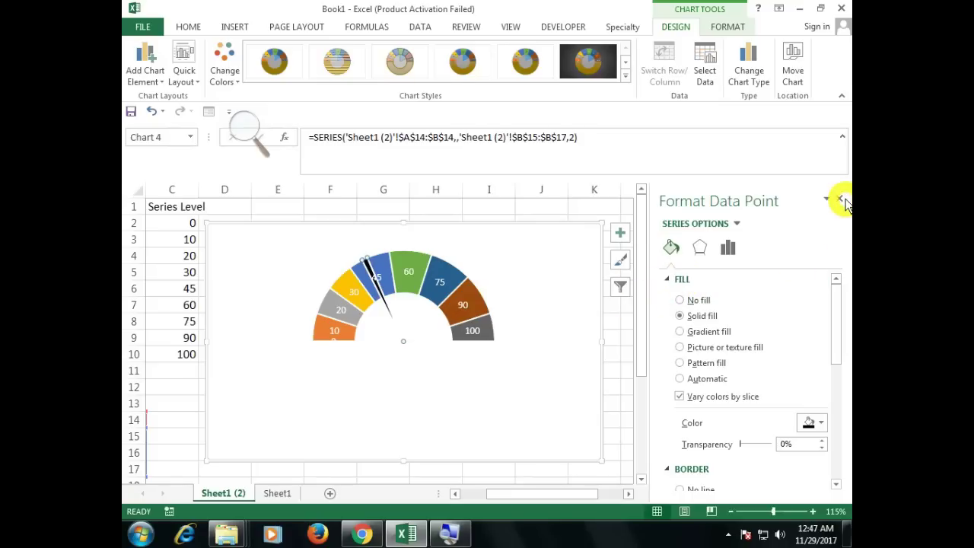
{"action": "left_click", "coordinate": [368, 268]}
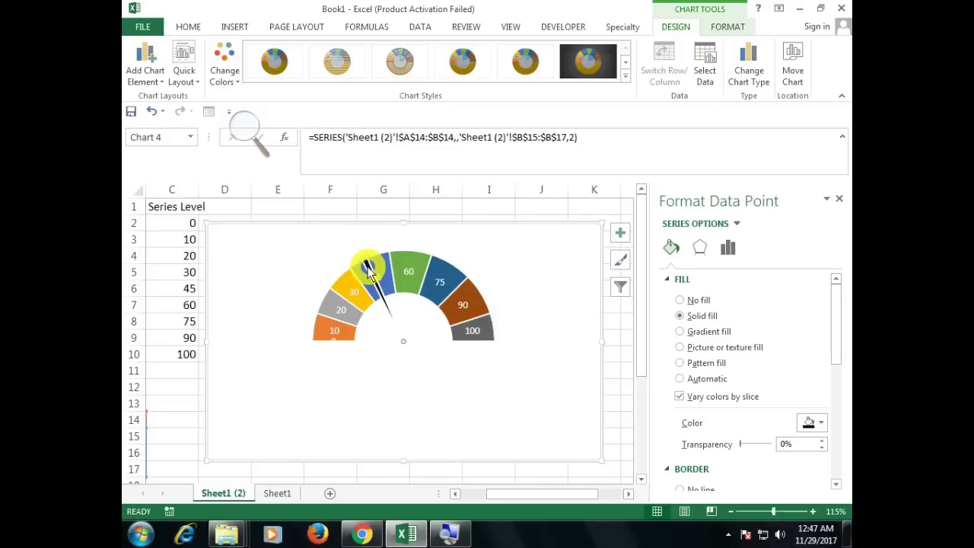
- Set Employee Record's category labels to B16, B15 and B17 so they read 2, 35, 163
{"action": "left_click", "coordinate": [705, 69]}
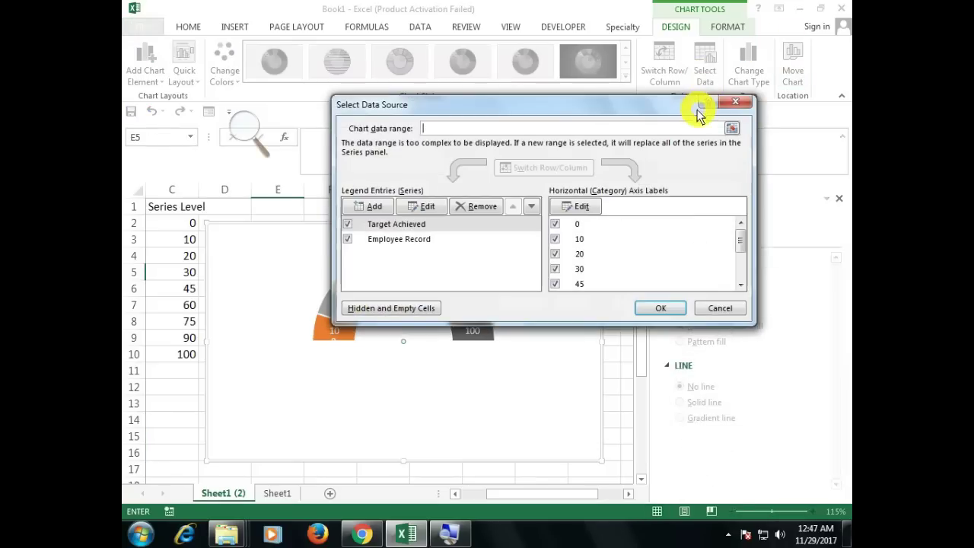
{"action": "left_click", "coordinate": [415, 240]}
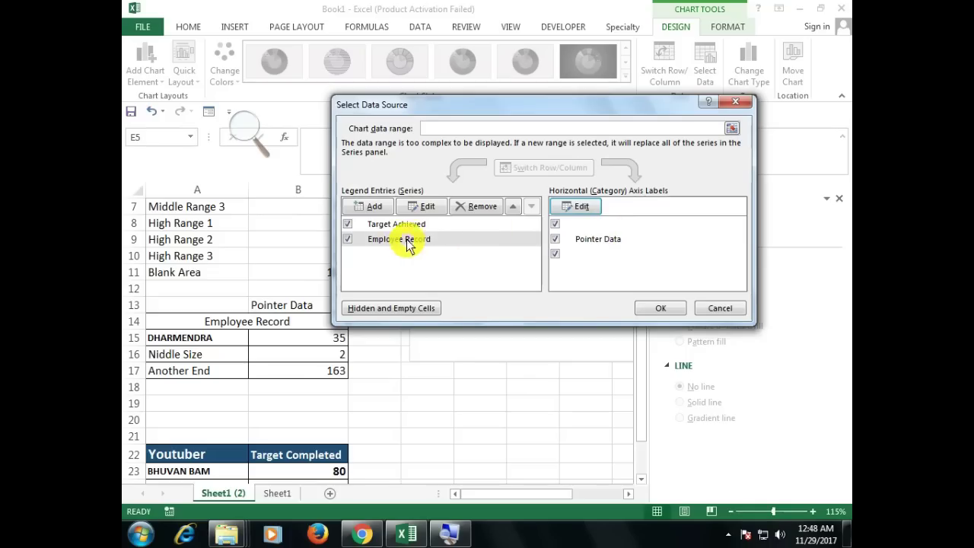
{"action": "left_click", "coordinate": [408, 240]}
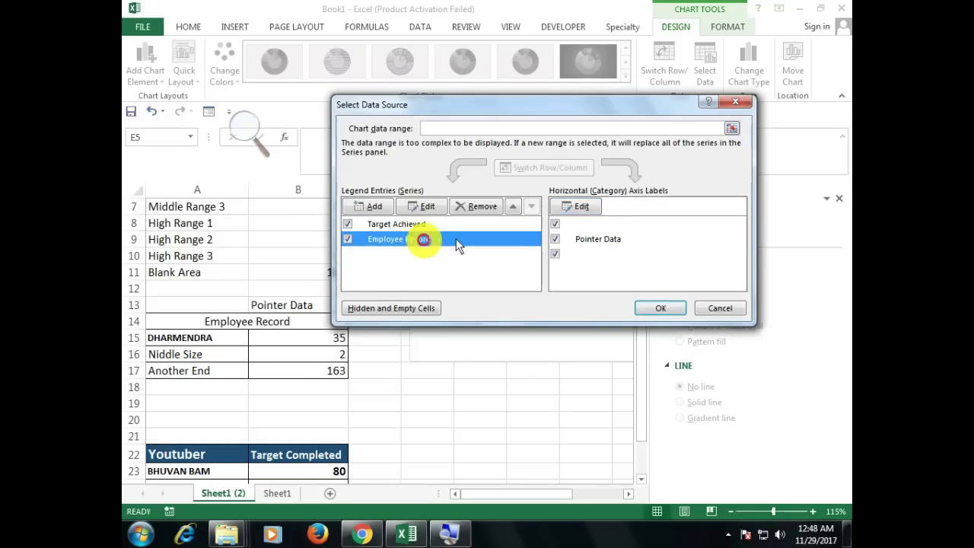
{"action": "left_click", "coordinate": [583, 208]}
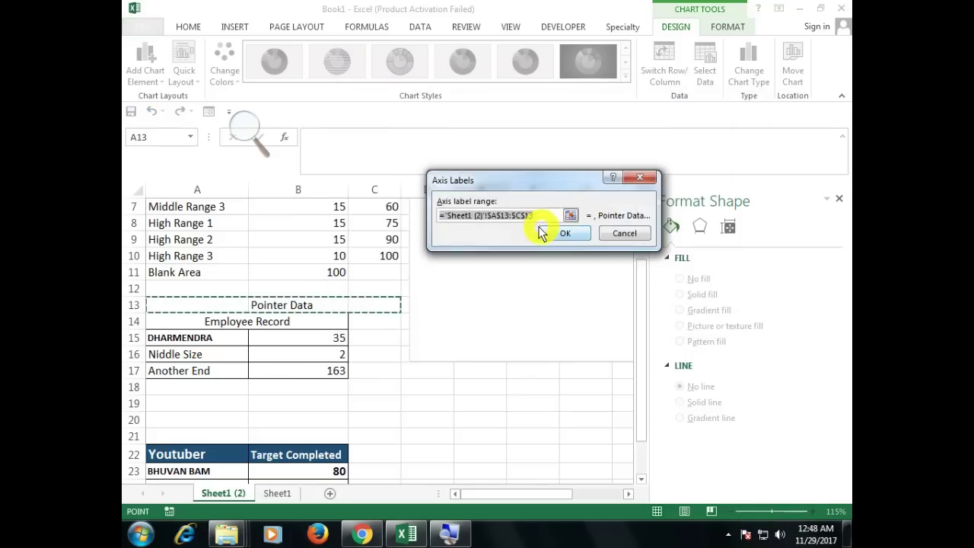
{"action": "type", "text": "\\"}
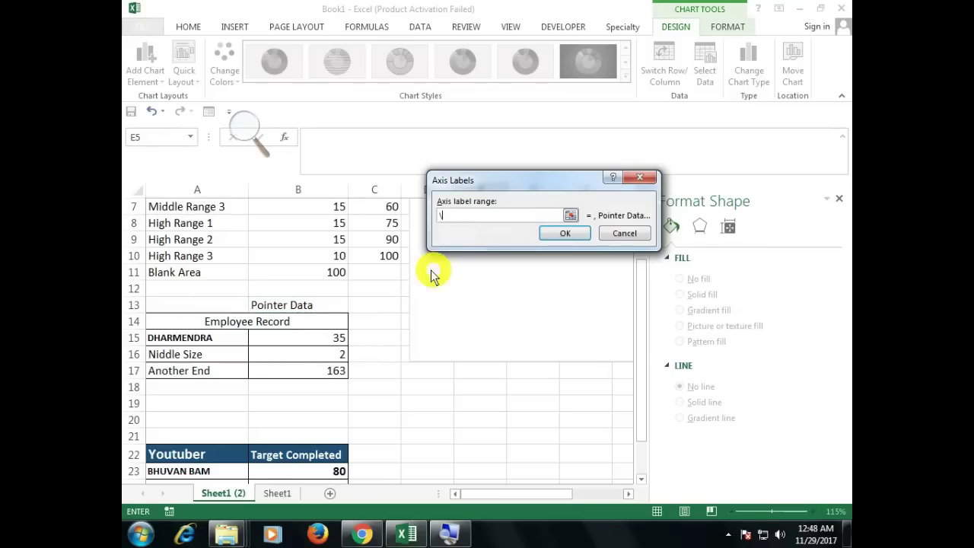
{"action": "key", "text": "BackSpace"}
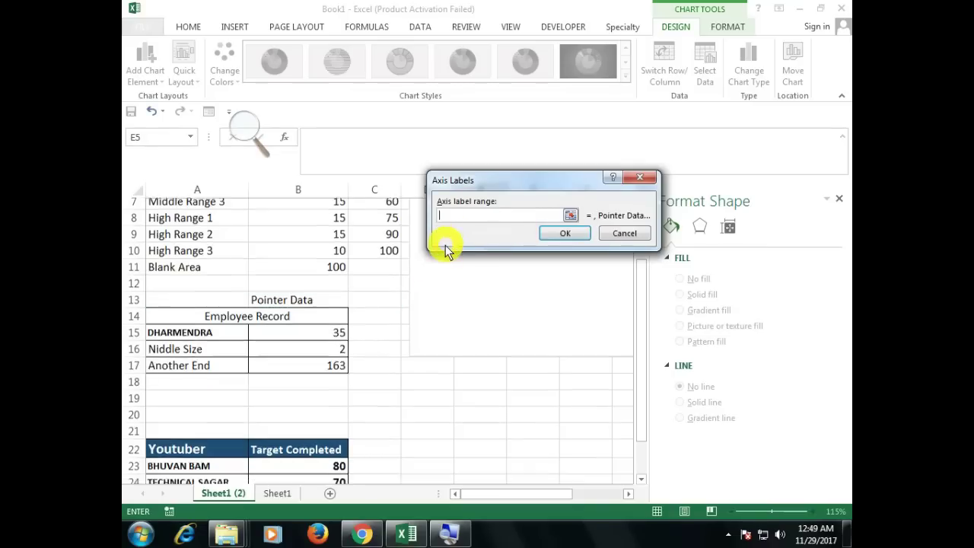
{"action": "scroll", "coordinate": [426, 263], "scroll_direction": "down", "scroll_amount": 2}
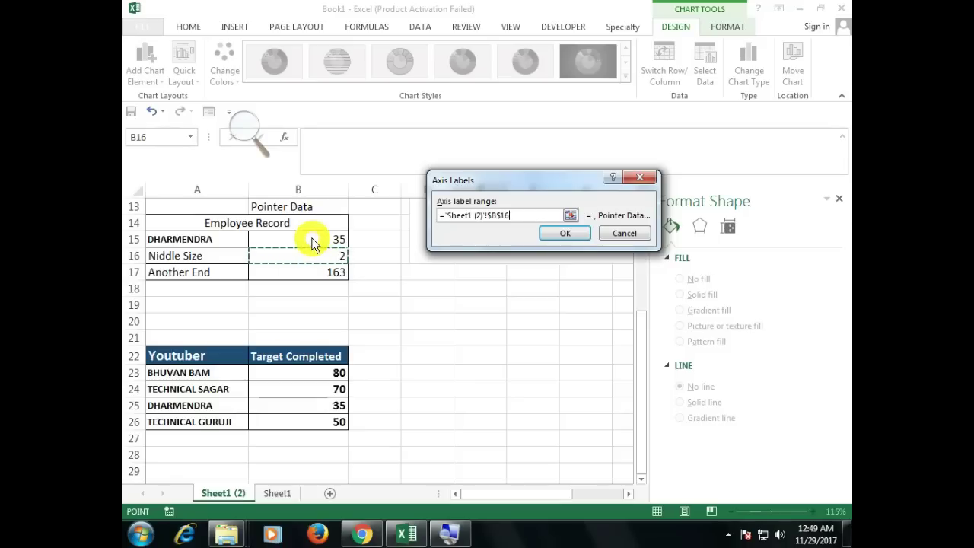
{"action": "left_click", "coordinate": [316, 276], "text": "ctrl"}
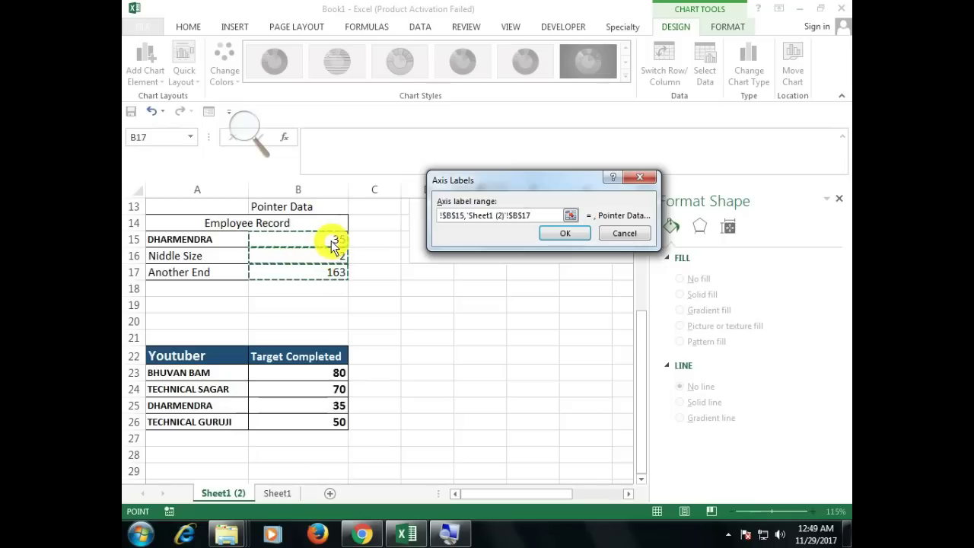
{"action": "left_click", "coordinate": [553, 236]}
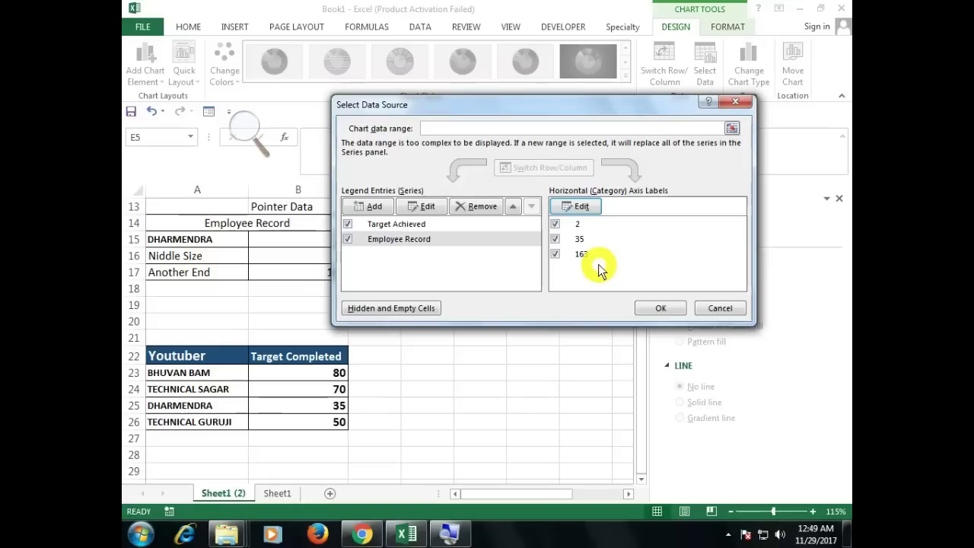
{"action": "left_click", "coordinate": [653, 308]}
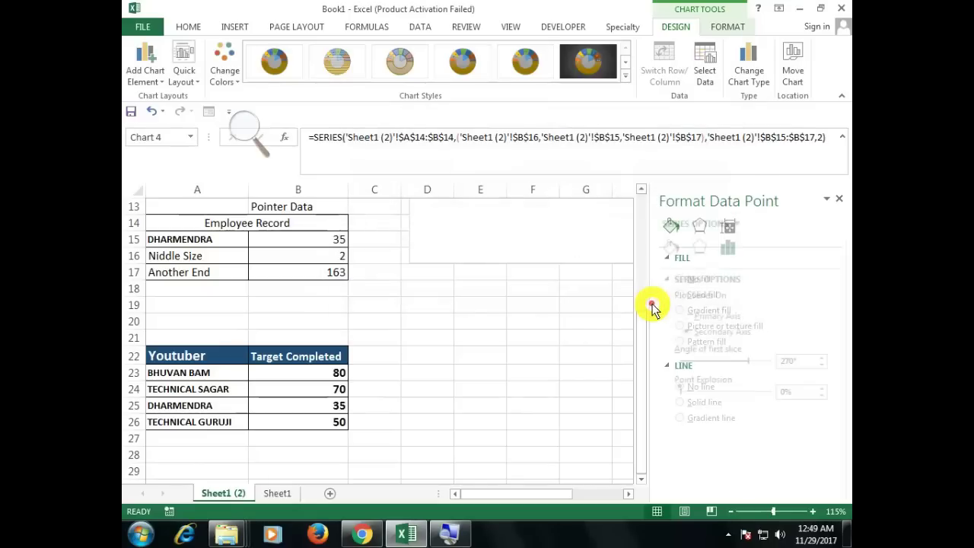
- Turn on data labels for the Employee Record pie
{"action": "scroll", "coordinate": [592, 289], "scroll_direction": "up", "scroll_amount": 3}
{"action": "scroll", "coordinate": [592, 289], "scroll_direction": "up", "scroll_amount": 1}
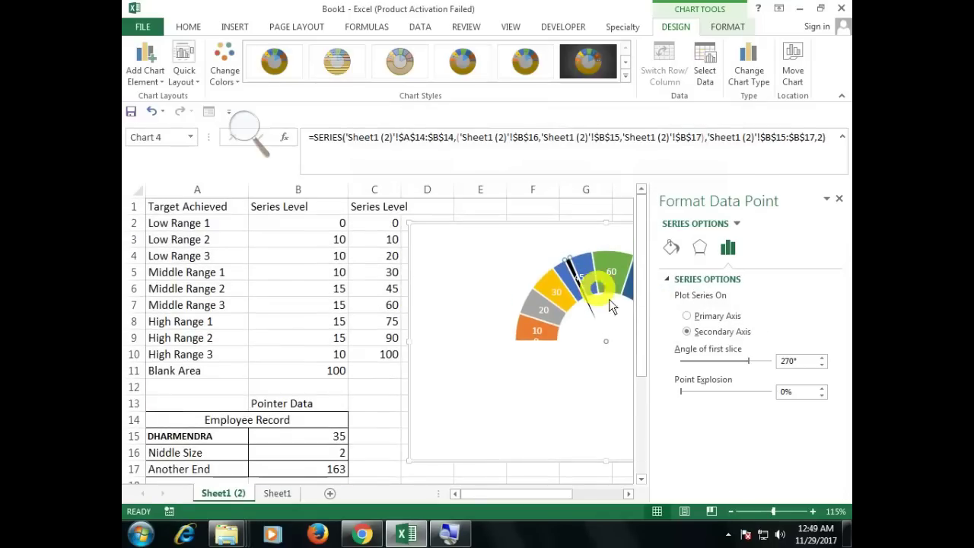
{"action": "mouse_move", "coordinate": [571, 495]}
{"action": "left_mouse_down"}
{"action": "mouse_move", "coordinate": [582, 491]}
{"action": "mouse_move", "coordinate": [571, 493]}
{"action": "left_mouse_up"}
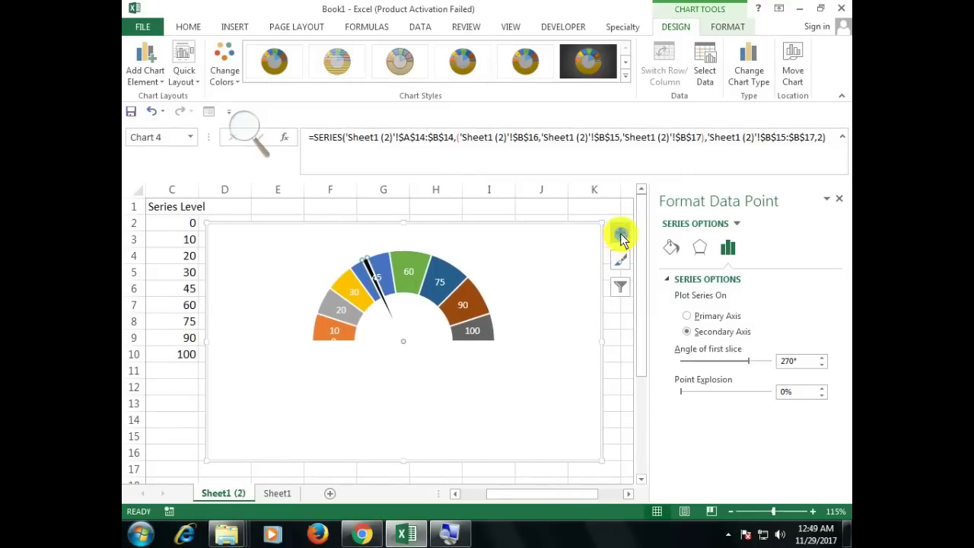
{"action": "left_click", "coordinate": [620, 234]}
{"action": "left_click", "coordinate": [656, 293]}
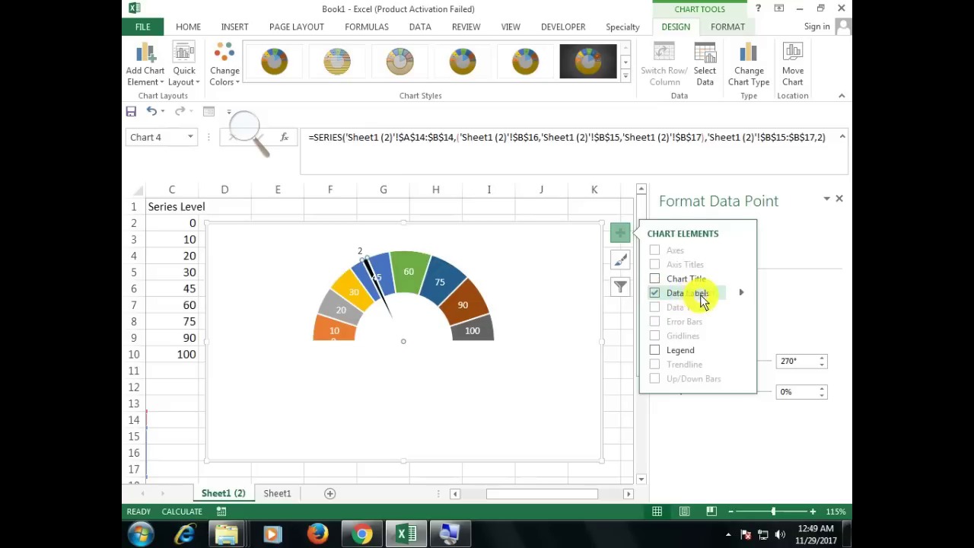
{"action": "left_click", "coordinate": [838, 201]}
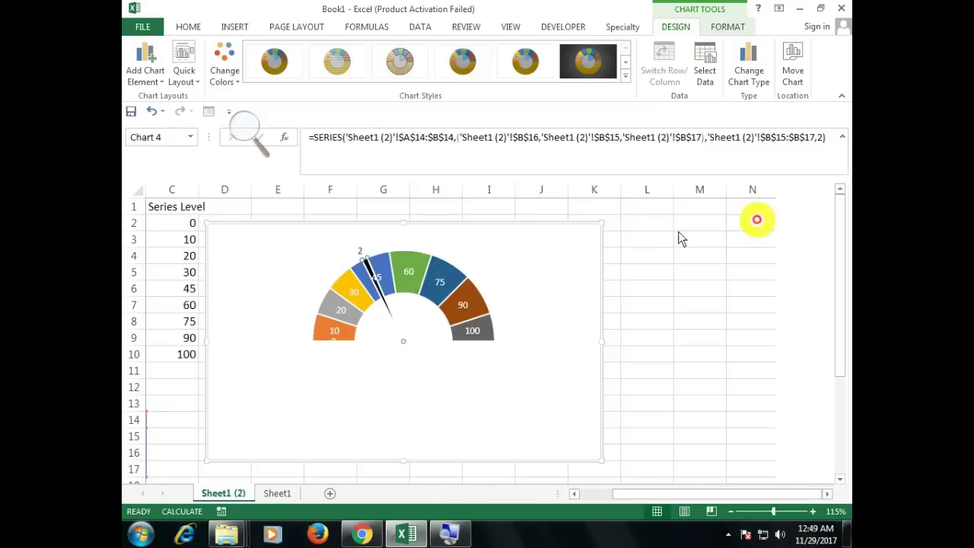
{"action": "left_click", "coordinate": [361, 253]}
{"action": "left_click", "coordinate": [742, 293]}
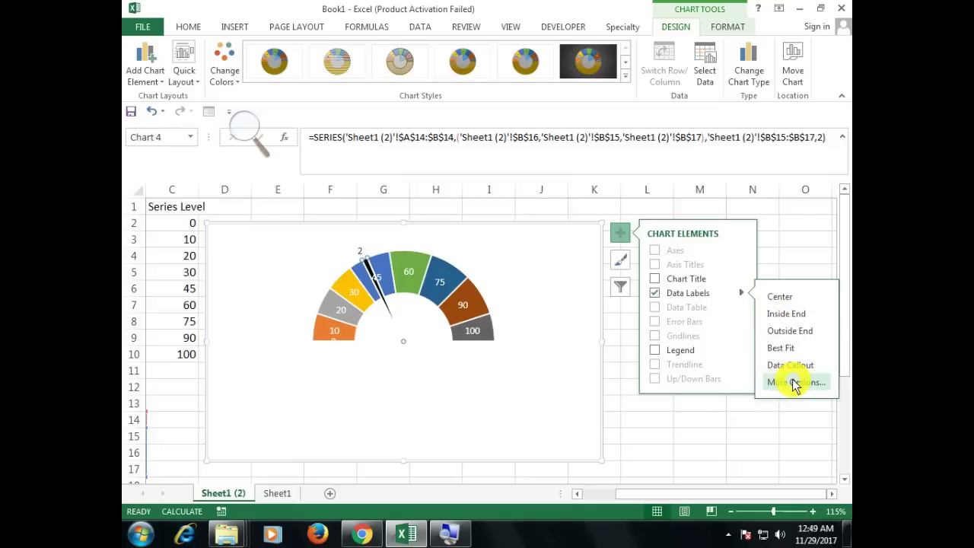
- Switch the needle label to Category Name only so it reads 35
{"action": "right_click", "coordinate": [358, 251]}
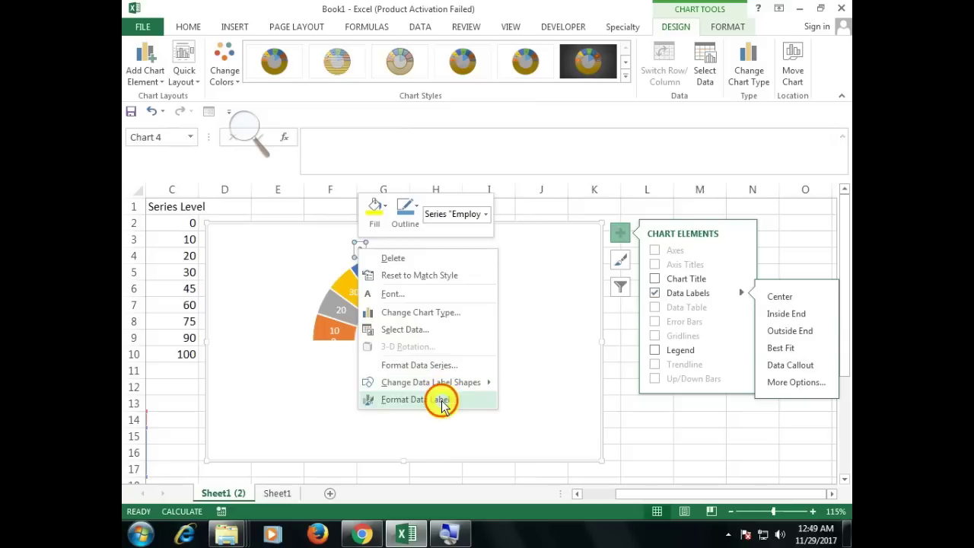
{"action": "left_click", "coordinate": [443, 402]}
{"action": "left_click", "coordinate": [364, 252]}
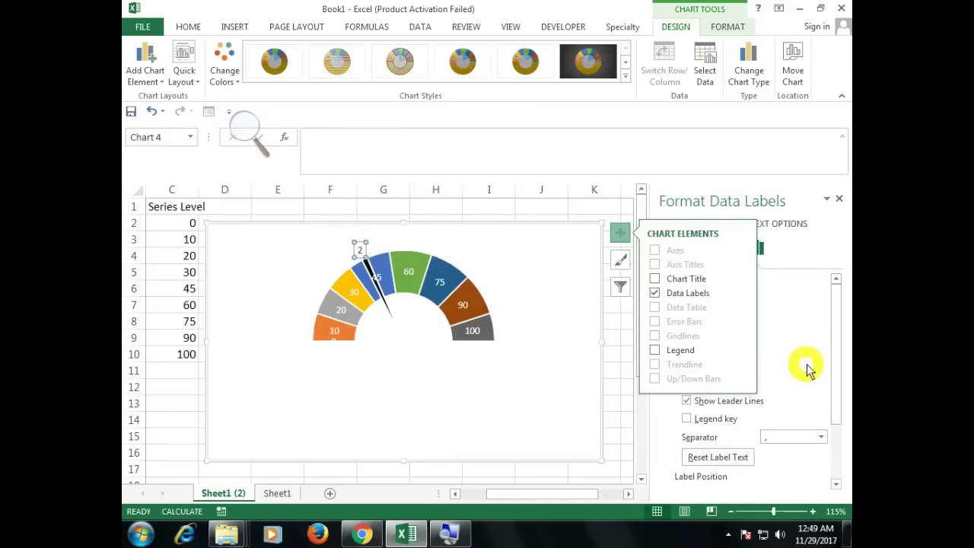
{"action": "left_click", "coordinate": [621, 232]}
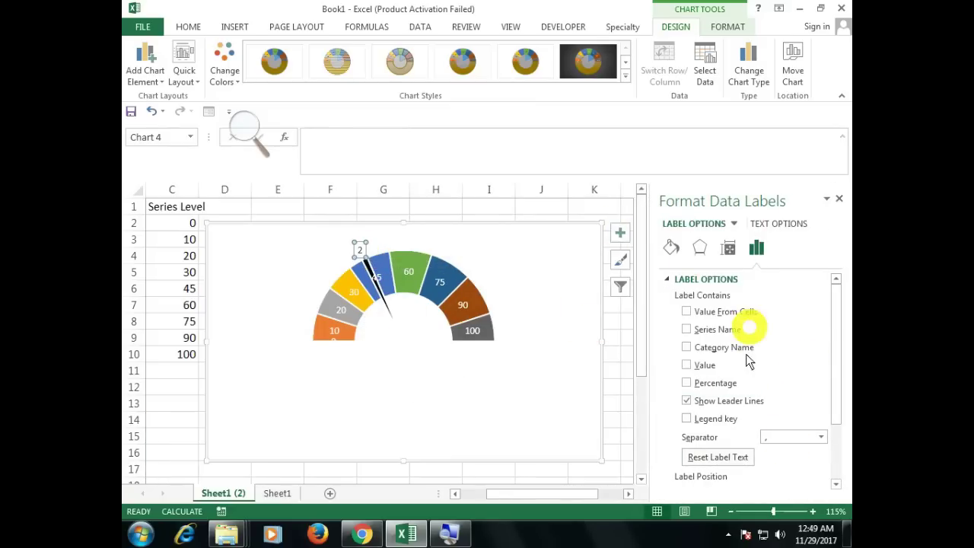
{"action": "left_click", "coordinate": [687, 347]}
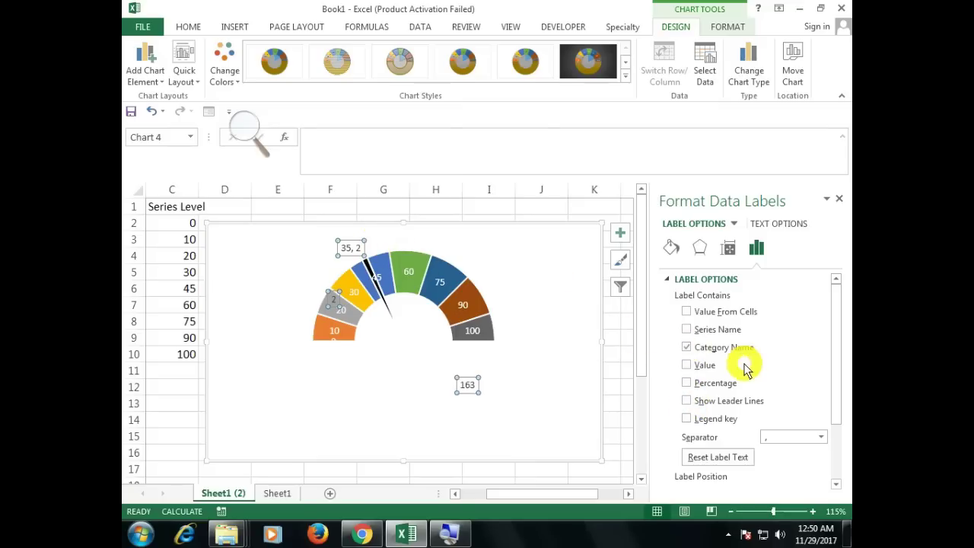
{"action": "left_click", "coordinate": [362, 249]}
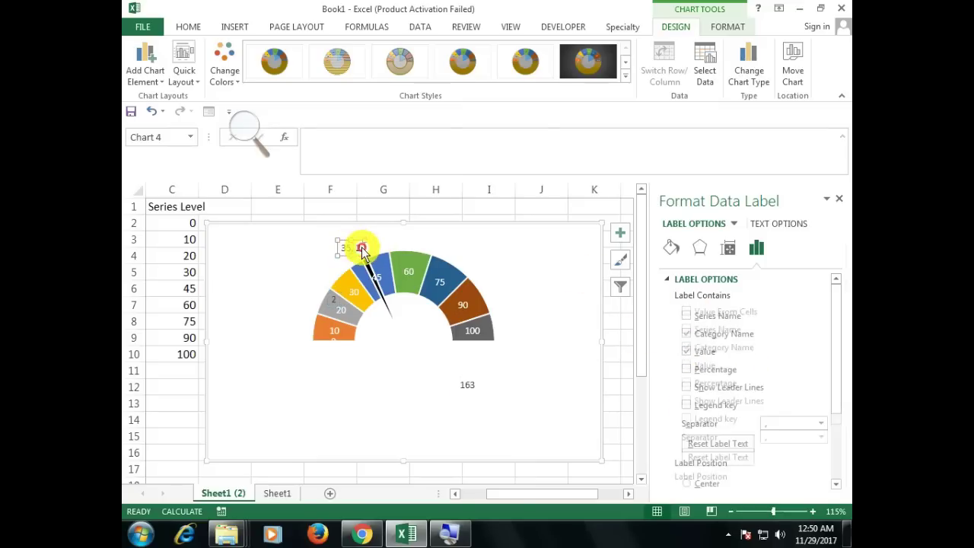
{"action": "left_click", "coordinate": [687, 350]}
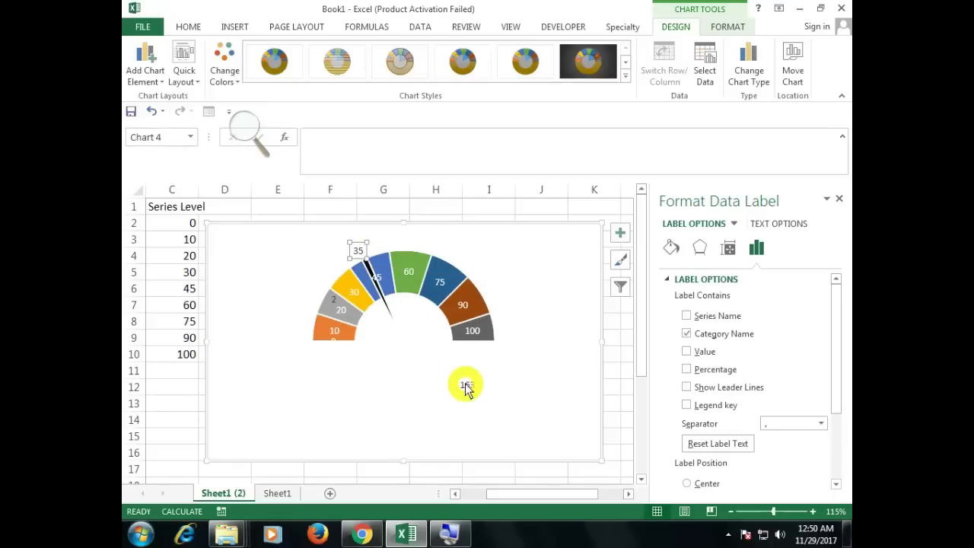
- Delete the stray 163 pointer label
{"action": "left_click", "coordinate": [467, 386]}
{"action": "key", "text": "Delete"}
{"action": "left_click", "coordinate": [333, 303]}
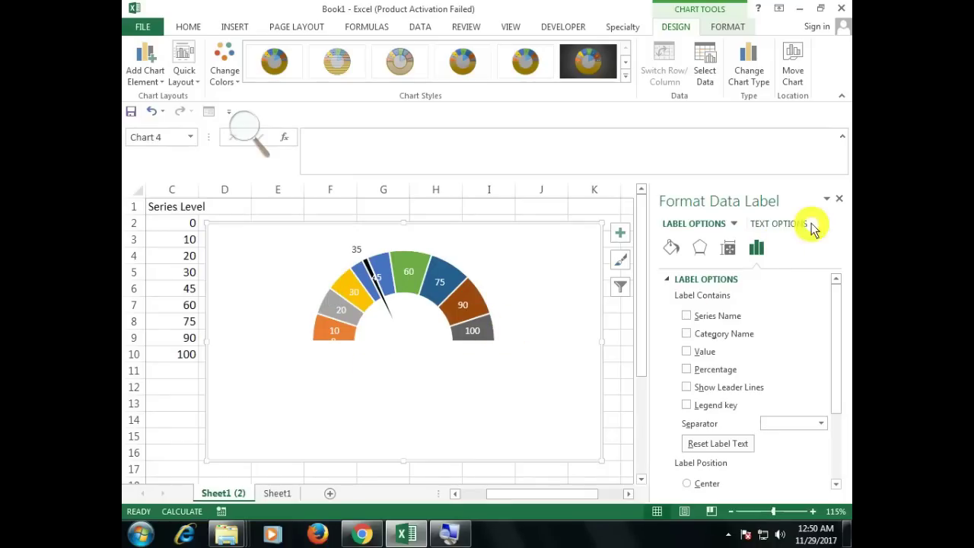
{"action": "left_click", "coordinate": [839, 202]}
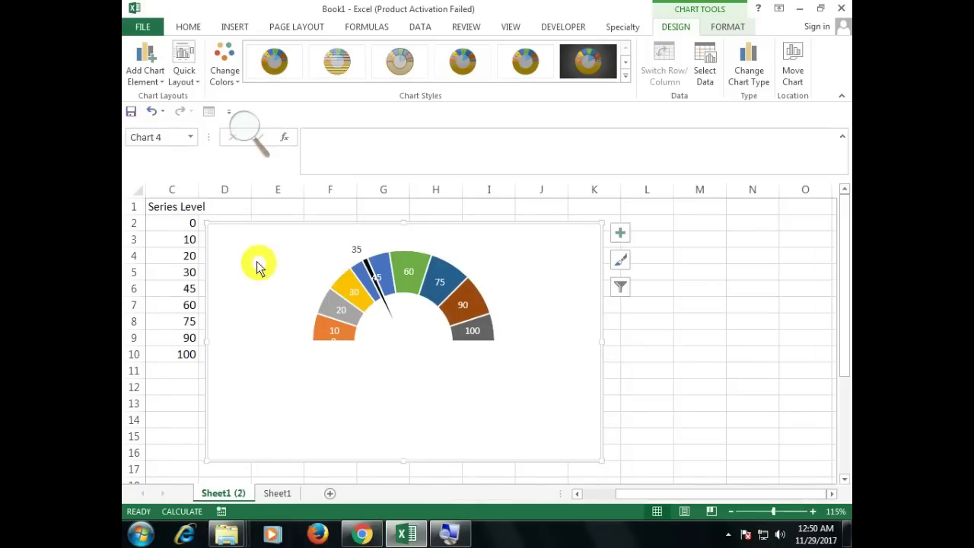
- Move the gauge chart beside the data tables, just right of column C, after checking B15 and A15
{"action": "left_click_drag", "start_coordinate": [257, 265], "coordinate": [277, 257]}
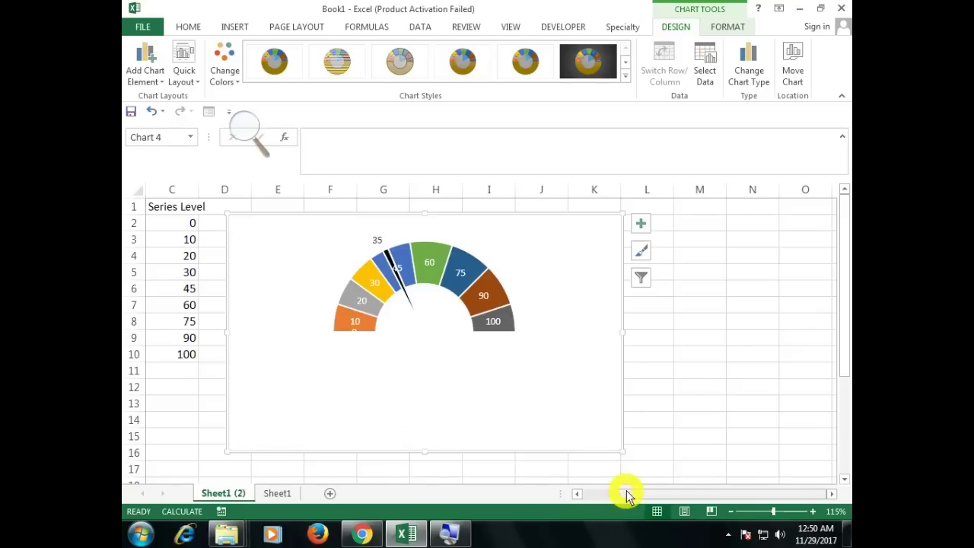
{"action": "left_click_drag", "start_coordinate": [613, 498], "coordinate": [592, 497]}
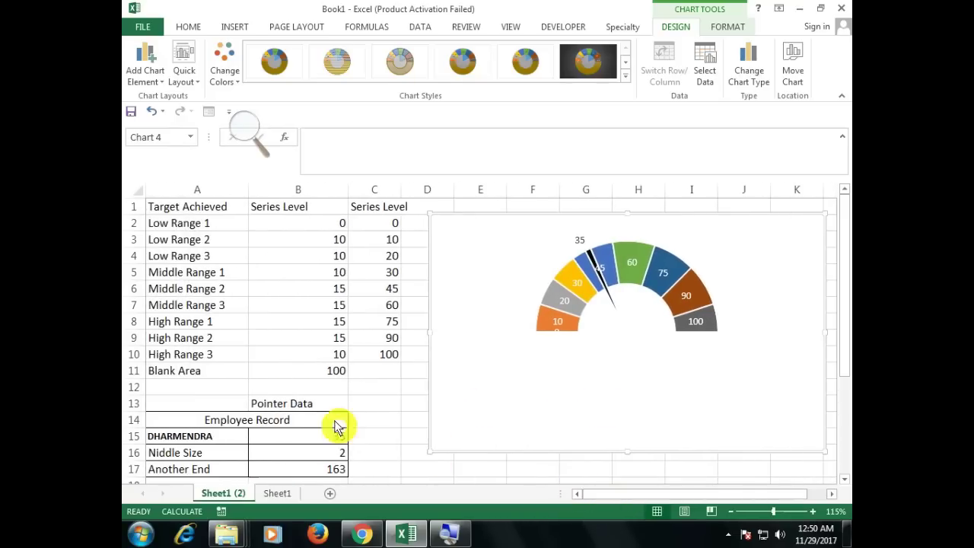
{"action": "left_click", "coordinate": [322, 439]}
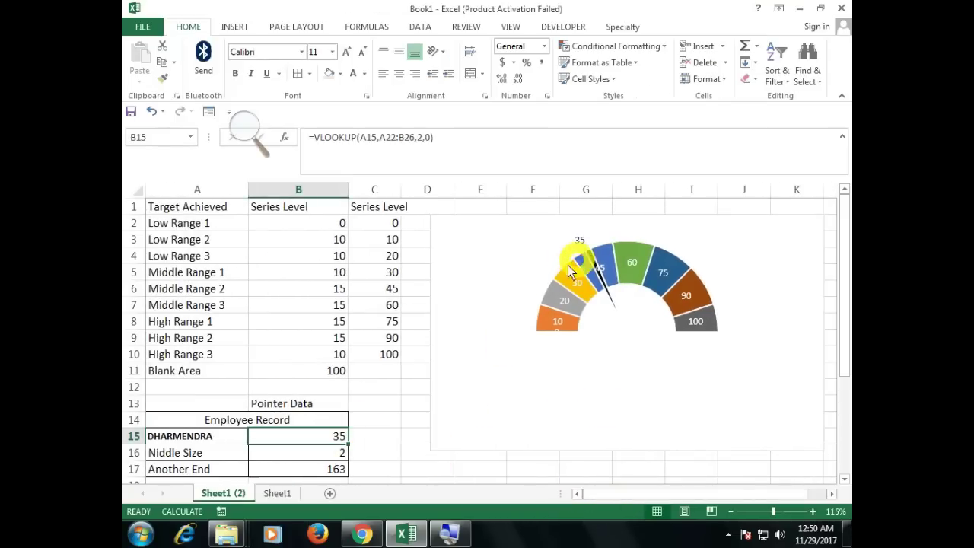
{"action": "left_click", "coordinate": [216, 438]}
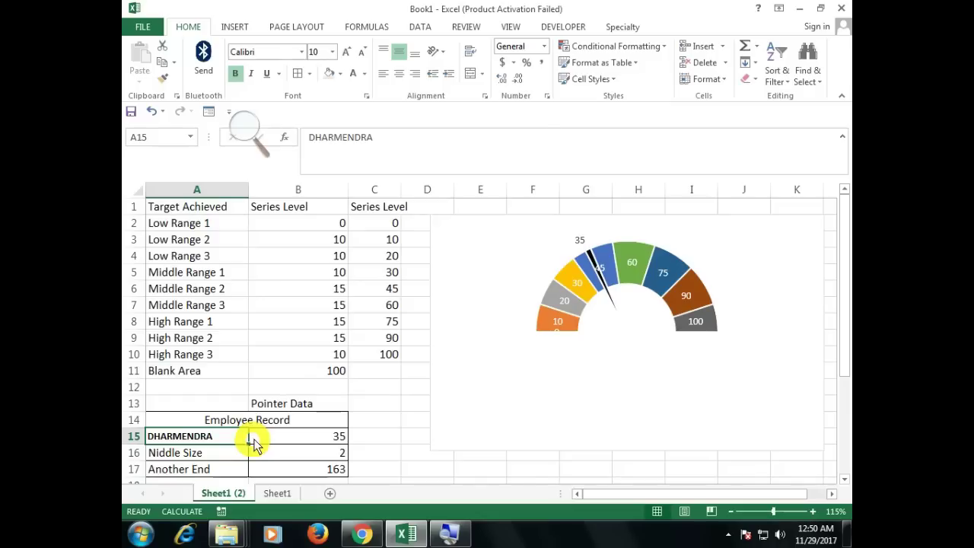
{"action": "left_click_drag", "start_coordinate": [465, 280], "coordinate": [455, 276]}
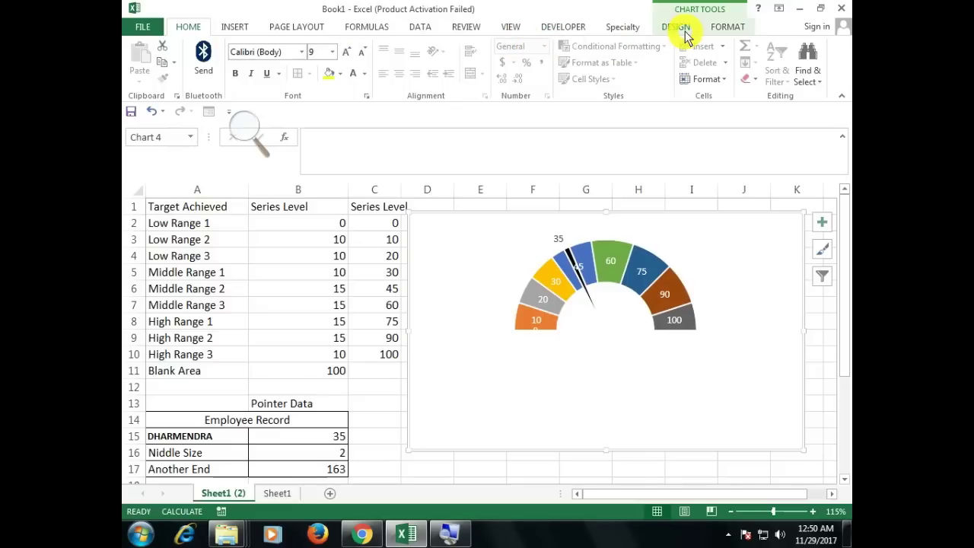
- From the Developer tab, draw an ActiveX combo box (ComboBox1) over the gauge's top-left corner
{"action": "left_click", "coordinate": [579, 26]}
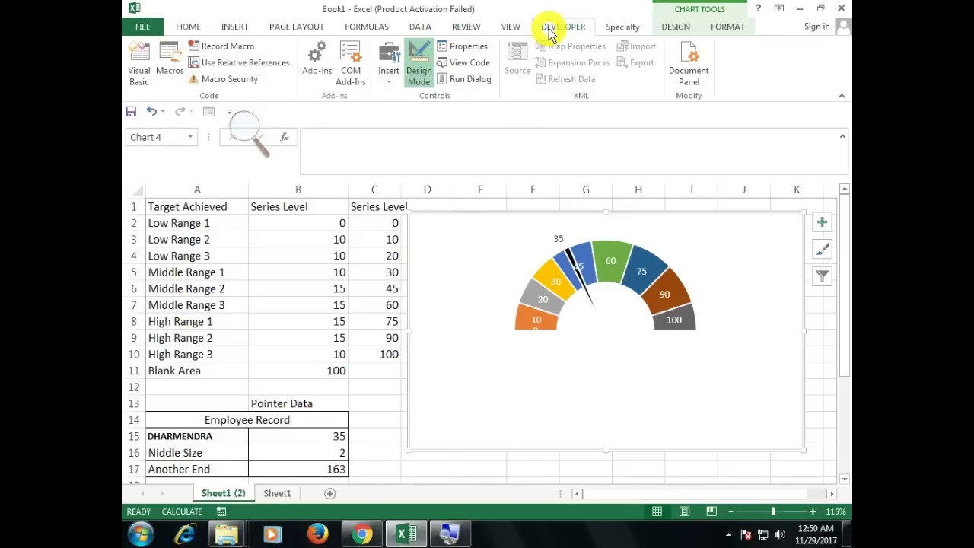
{"action": "left_click", "coordinate": [391, 85]}
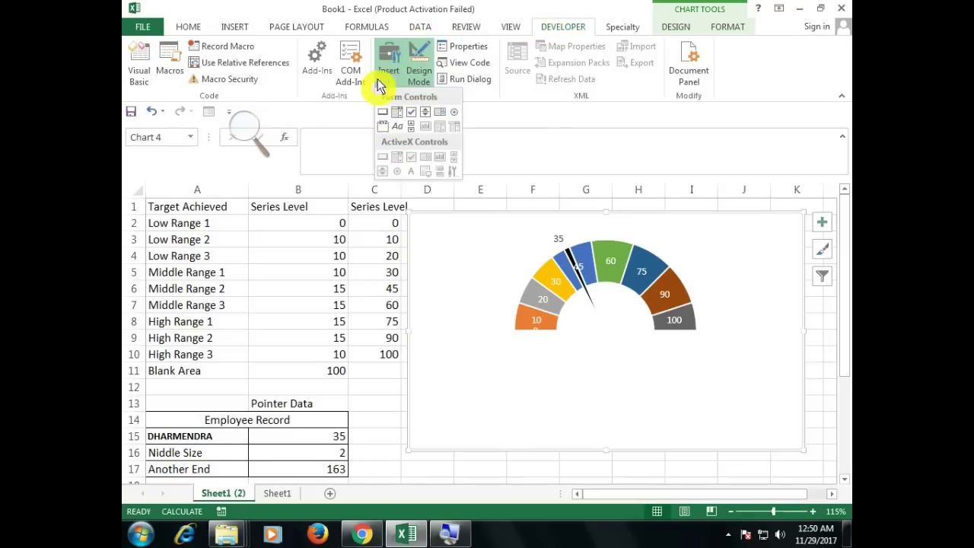
{"action": "left_click", "coordinate": [385, 67]}
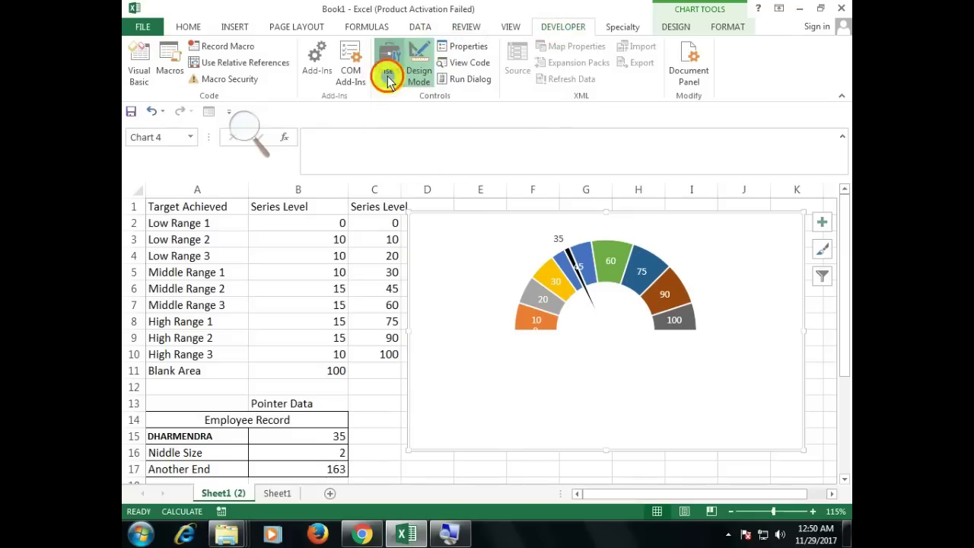
{"action": "left_click", "coordinate": [342, 242]}
{"action": "left_click", "coordinate": [305, 271]}
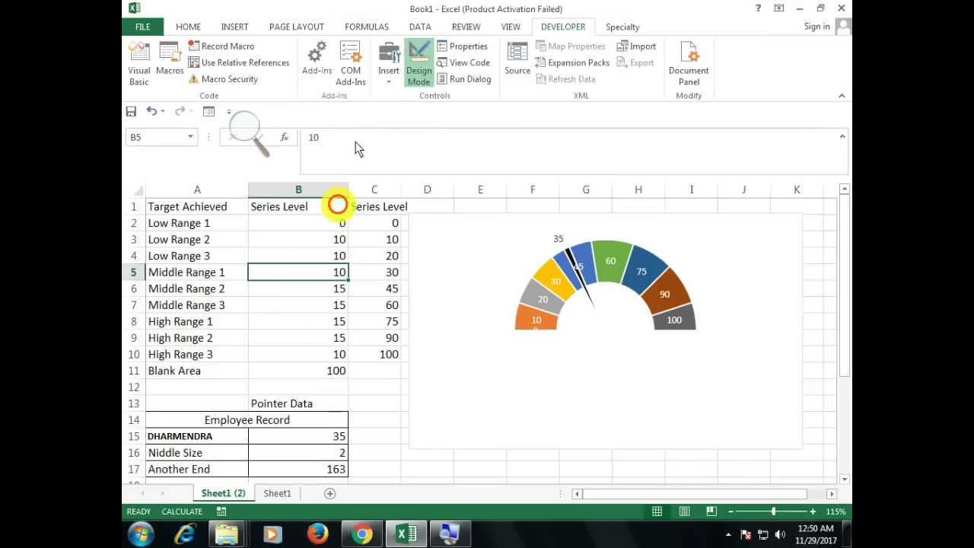
{"action": "left_click", "coordinate": [389, 83]}
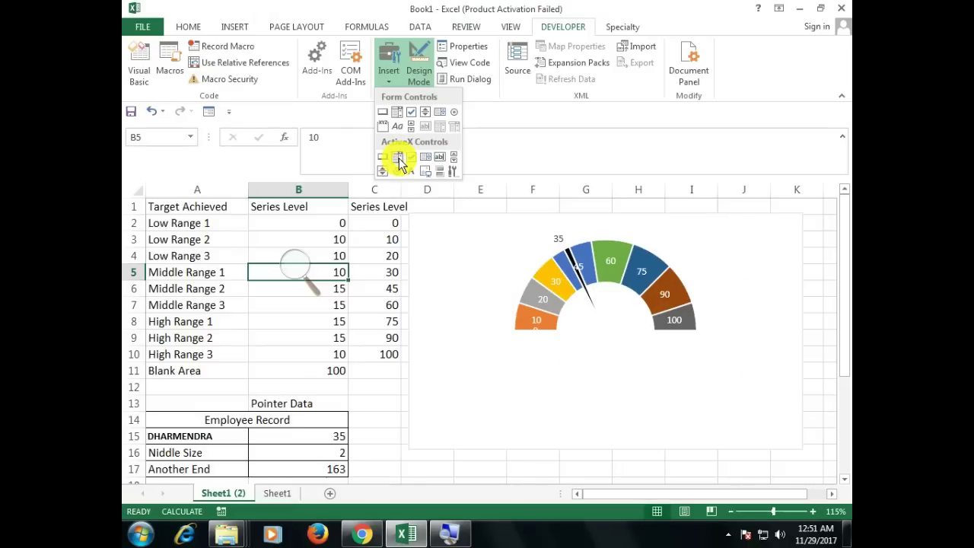
{"action": "left_click", "coordinate": [399, 162]}
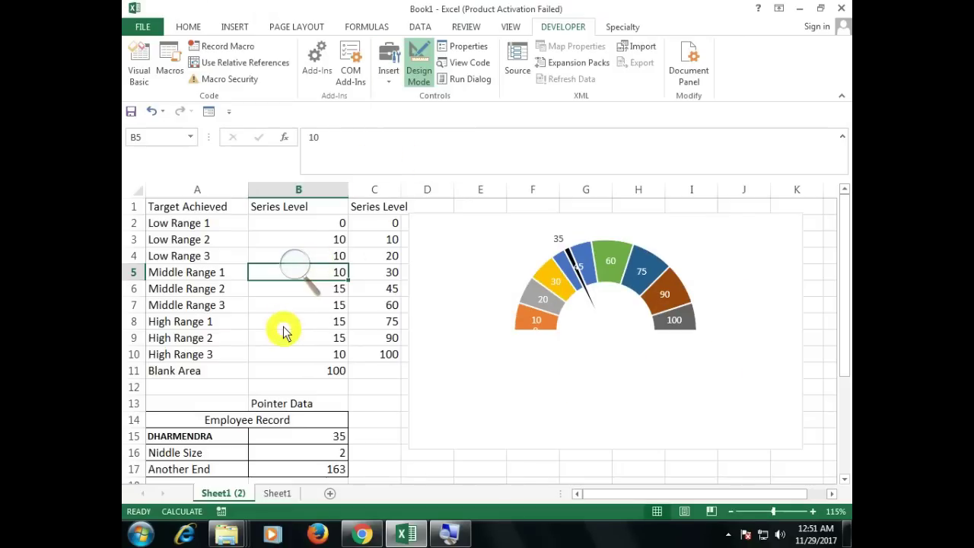
{"action": "left_click_drag", "start_coordinate": [417, 231], "coordinate": [534, 258]}
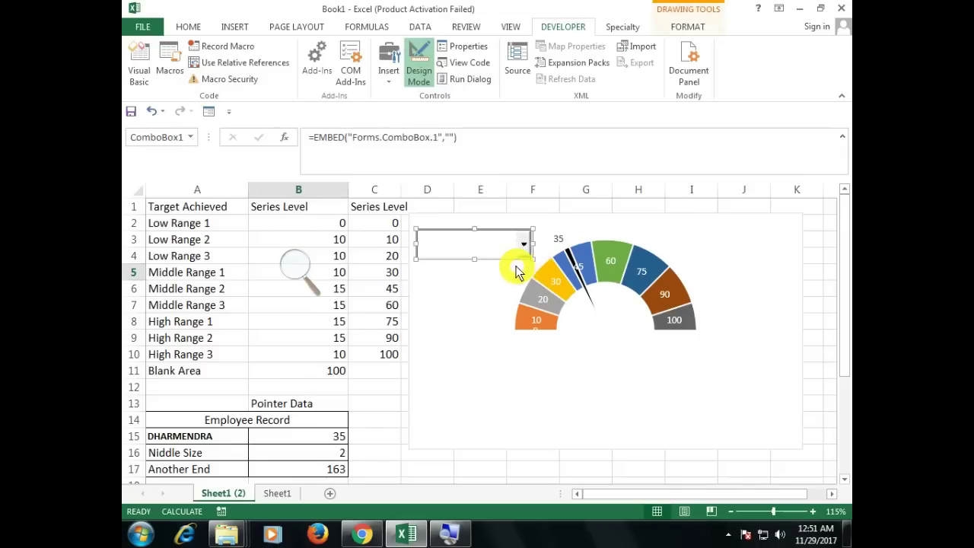
{"action": "left_click", "coordinate": [512, 227]}
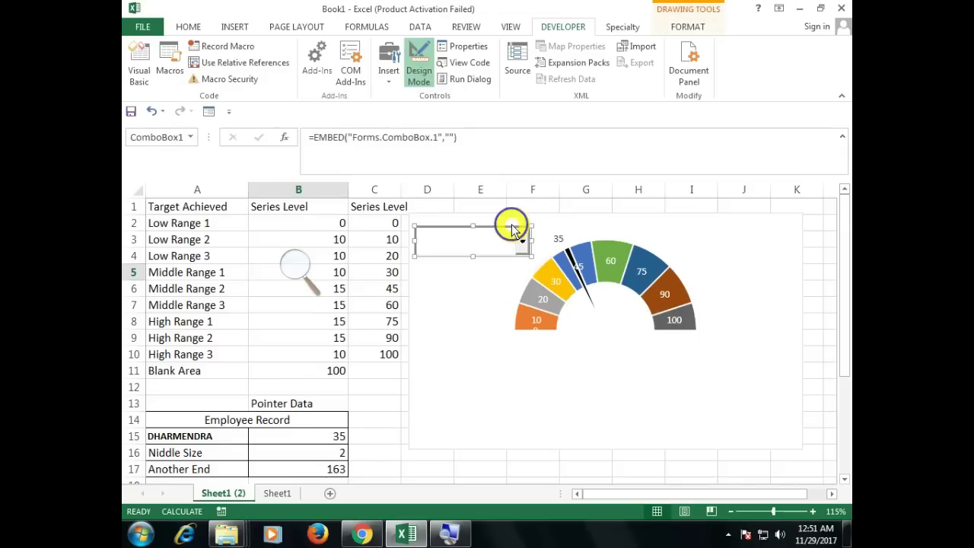
{"action": "right_click", "coordinate": [511, 227]}
- In ComboBox1's Properties, set LinkedCell to A15
{"action": "left_click", "coordinate": [551, 285]}
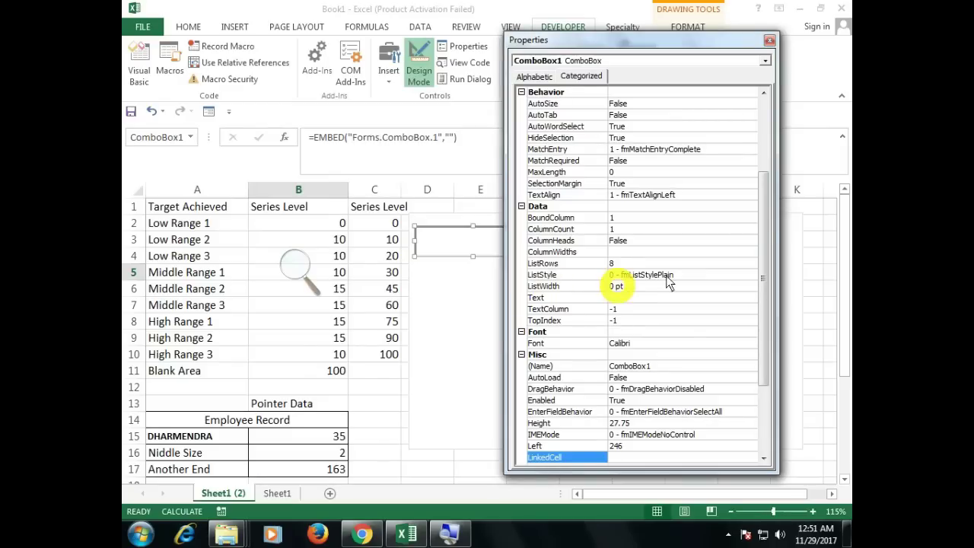
{"action": "left_click_drag", "start_coordinate": [764, 271], "coordinate": [765, 362]}
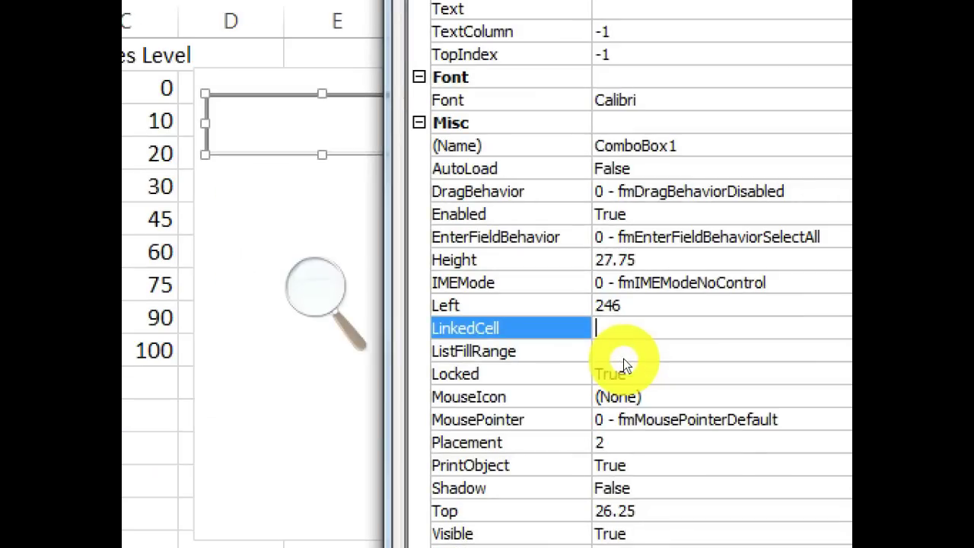
{"action": "left_click", "coordinate": [609, 329]}
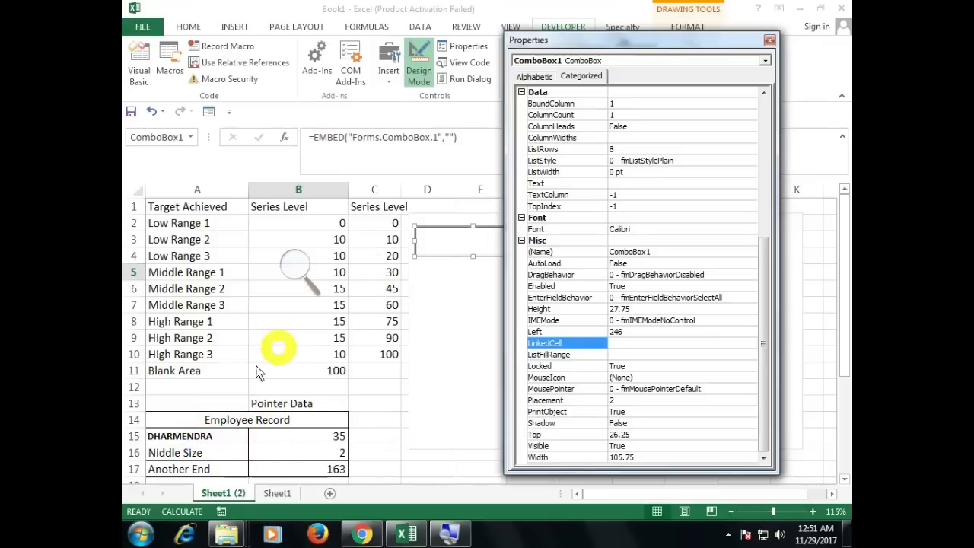
{"action": "left_click", "coordinate": [192, 441]}
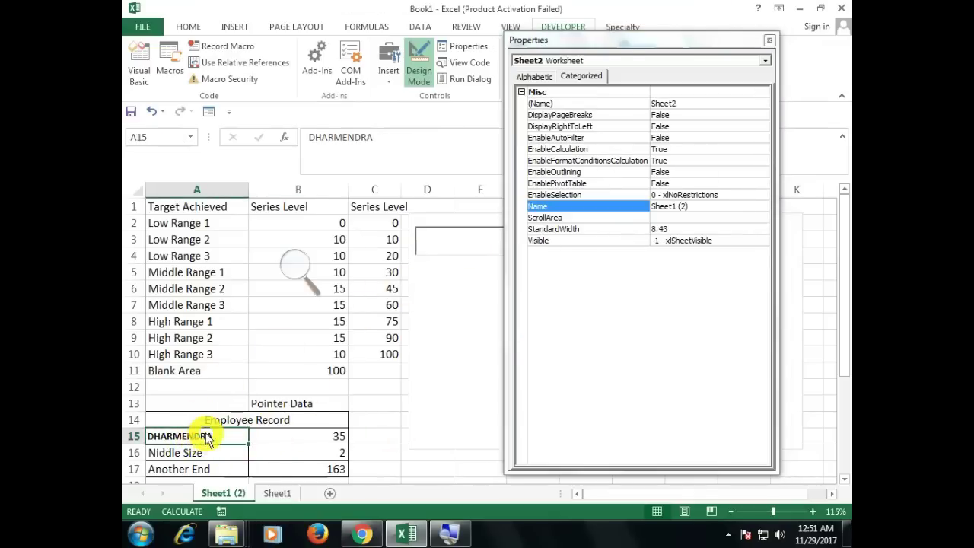
{"action": "scroll", "coordinate": [207, 436], "scroll_direction": "down", "scroll_amount": 3}
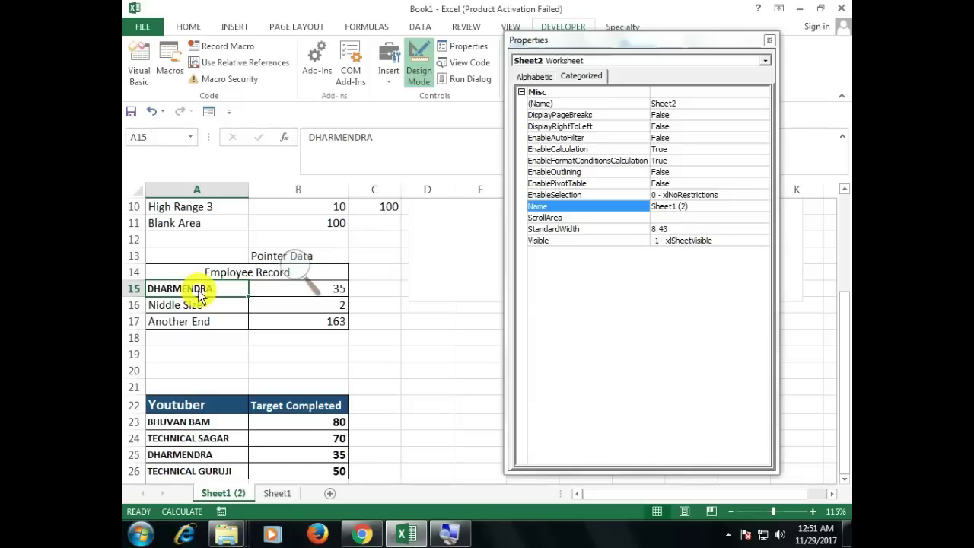
{"action": "scroll", "coordinate": [247, 362], "scroll_direction": "down", "scroll_amount": 1}
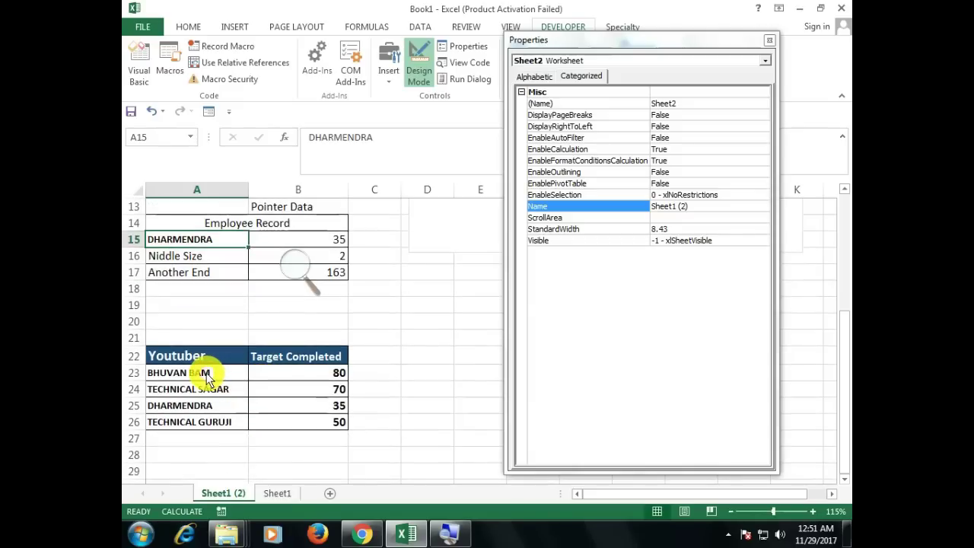
{"action": "left_click_drag", "start_coordinate": [207, 378], "coordinate": [206, 420]}
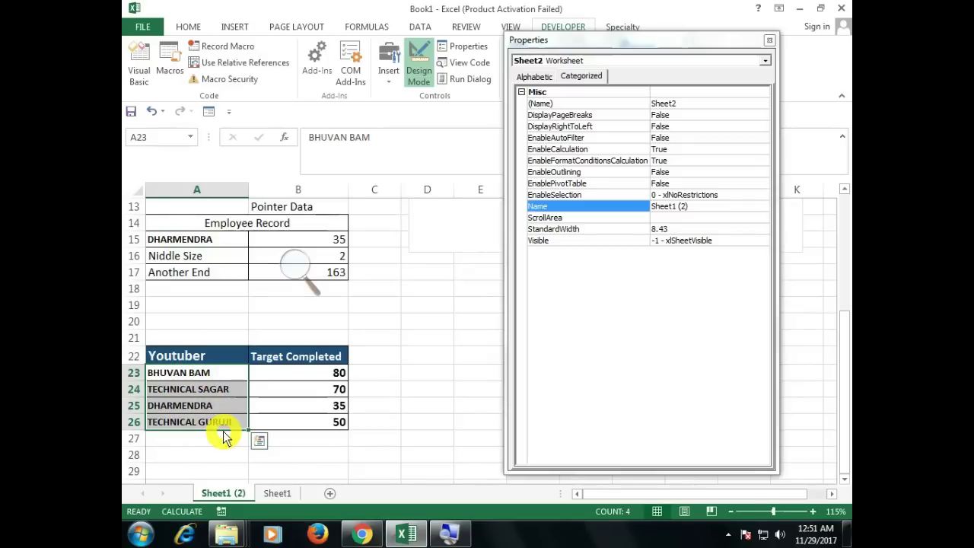
{"action": "scroll", "coordinate": [242, 415], "scroll_direction": "up", "scroll_amount": 3}
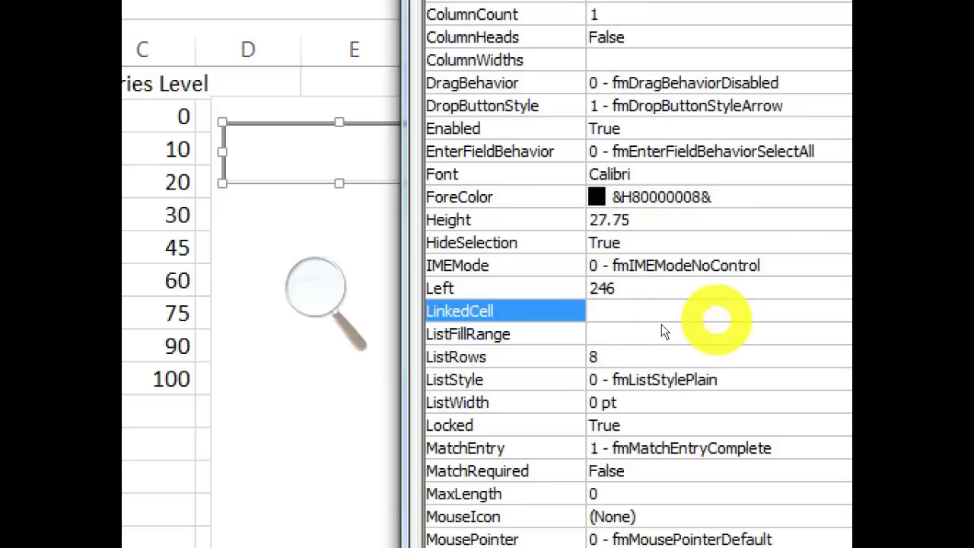
{"action": "type", "text": "A15"}
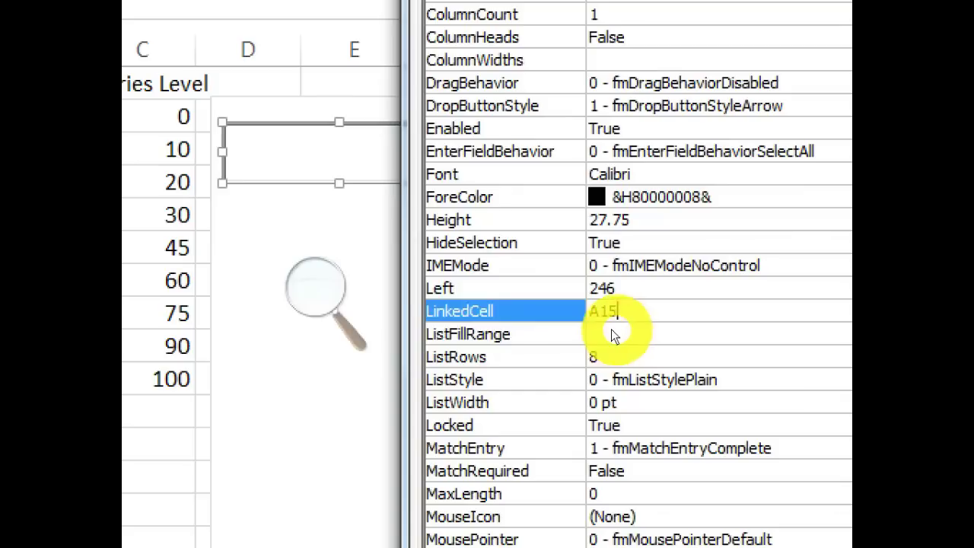
{"action": "left_click", "coordinate": [615, 333]}
- Set ListFillRange to A23:A26 and close the Properties window
{"action": "left_click", "coordinate": [663, 335]}
{"action": "type", "text": "A23:A26"}
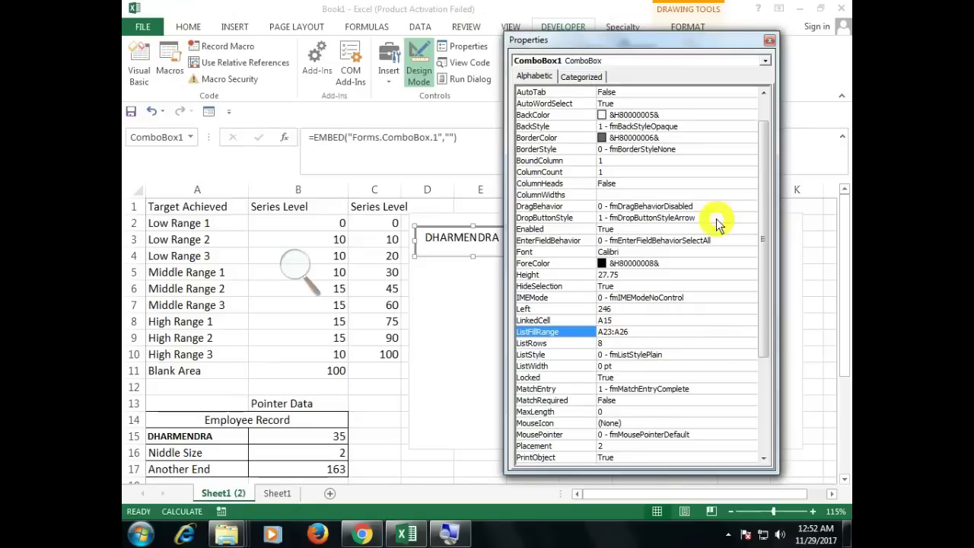
{"action": "left_click", "coordinate": [771, 42]}
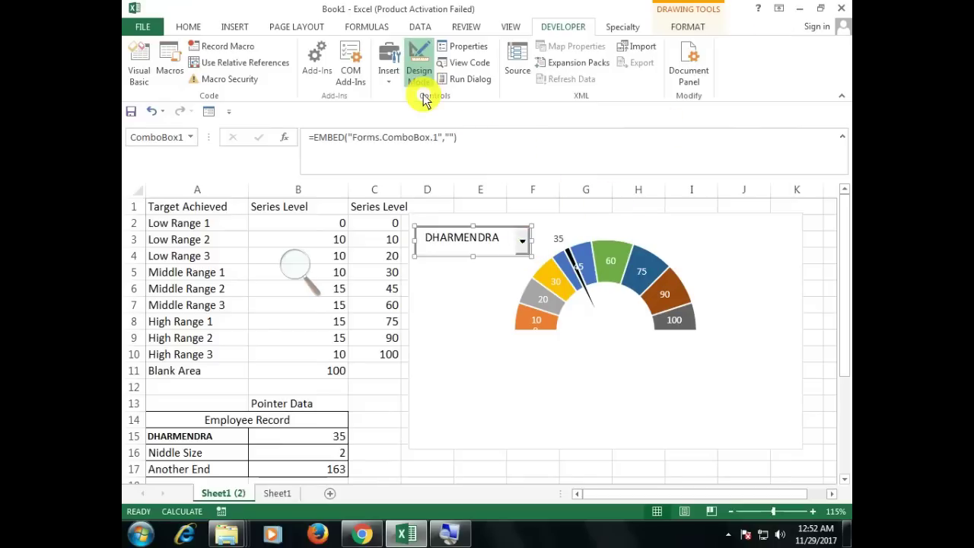
- Turn off design mode and pick BHUVAN BAM so the needle moves to 80
{"action": "left_click", "coordinate": [423, 82]}
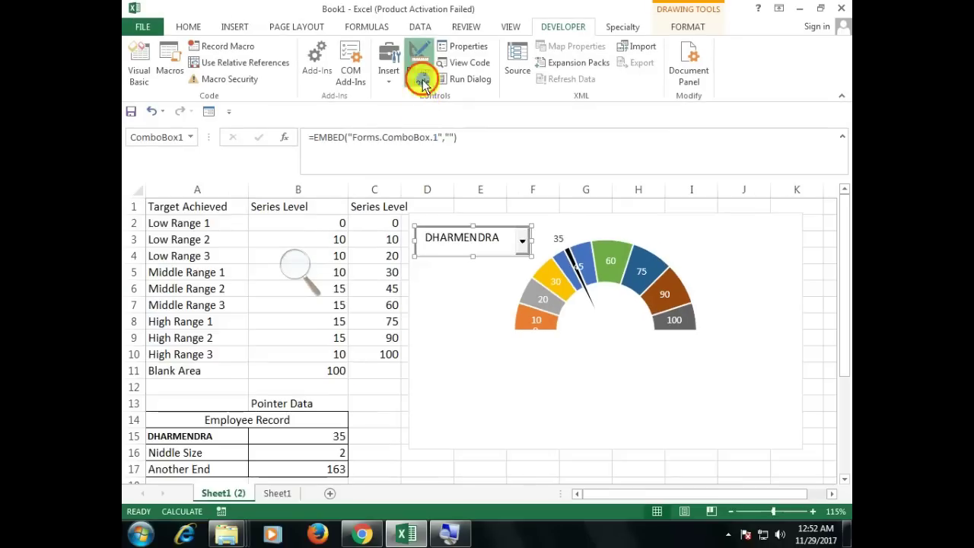
{"action": "left_click", "coordinate": [522, 240]}
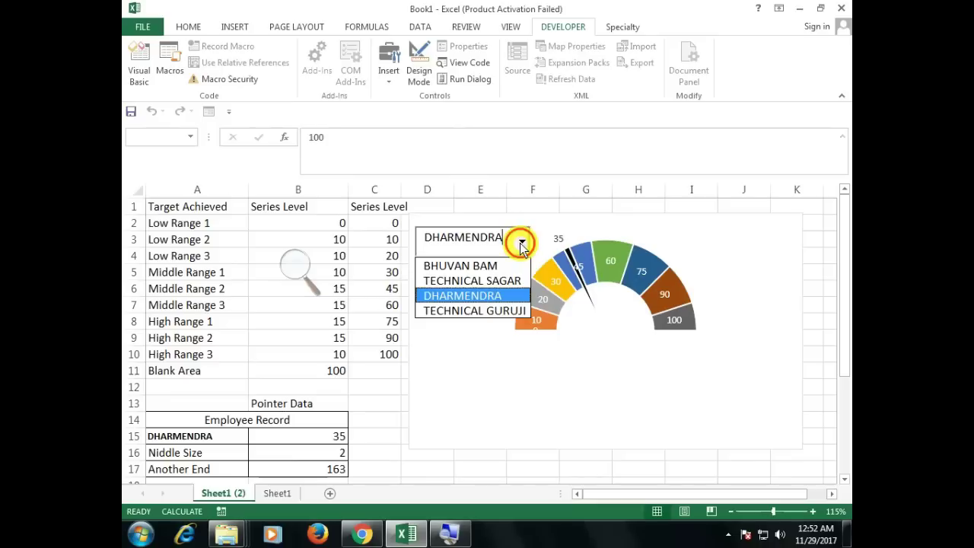
{"action": "left_click", "coordinate": [489, 267]}
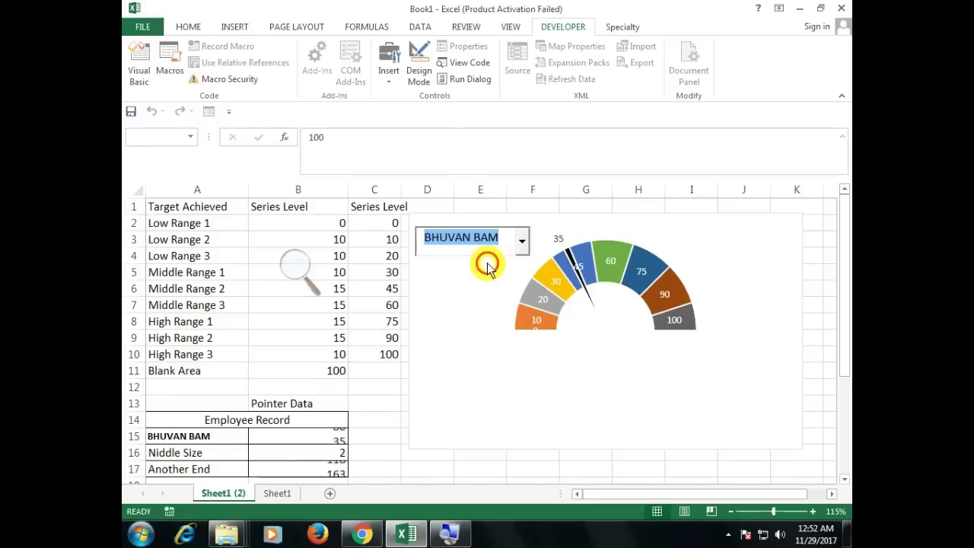
- Choose TECHNICAL GURUJI from the dropdown to swing the needle to 50, then switch to Insert
{"action": "left_click", "coordinate": [521, 242]}
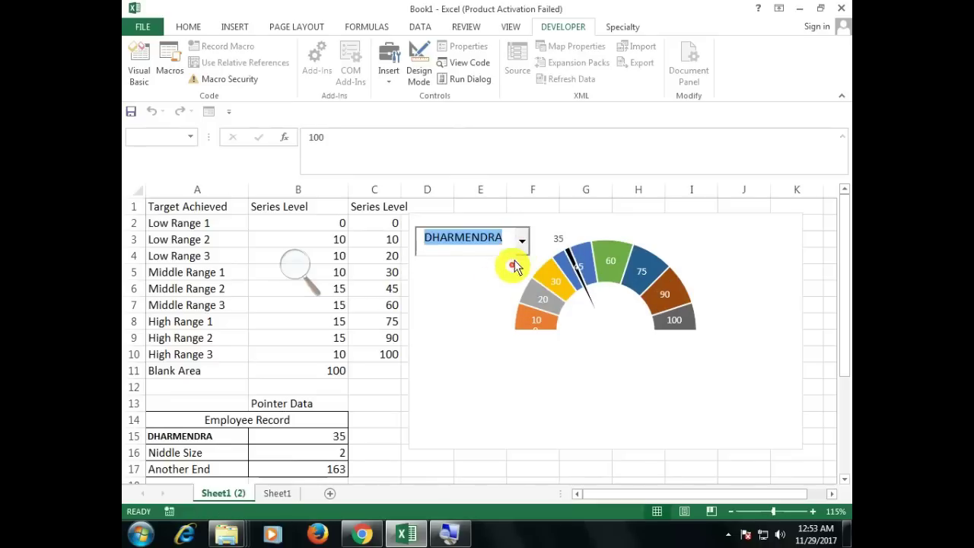
{"action": "left_click", "coordinate": [522, 241]}
{"action": "left_click", "coordinate": [502, 278]}
{"action": "left_click", "coordinate": [522, 240]}
{"action": "left_click", "coordinate": [495, 310]}
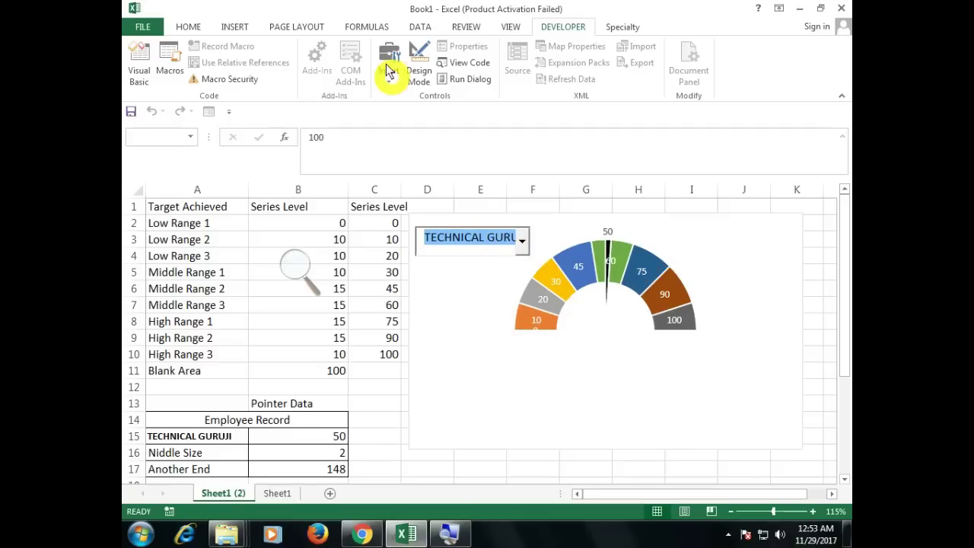
{"action": "mouse_move", "coordinate": [594, 362]}
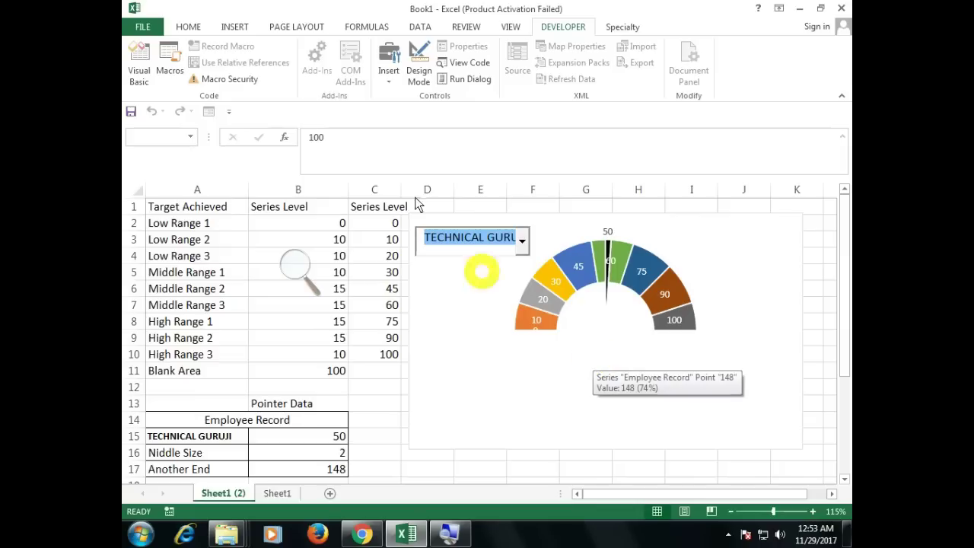
{"action": "left_click", "coordinate": [242, 28]}
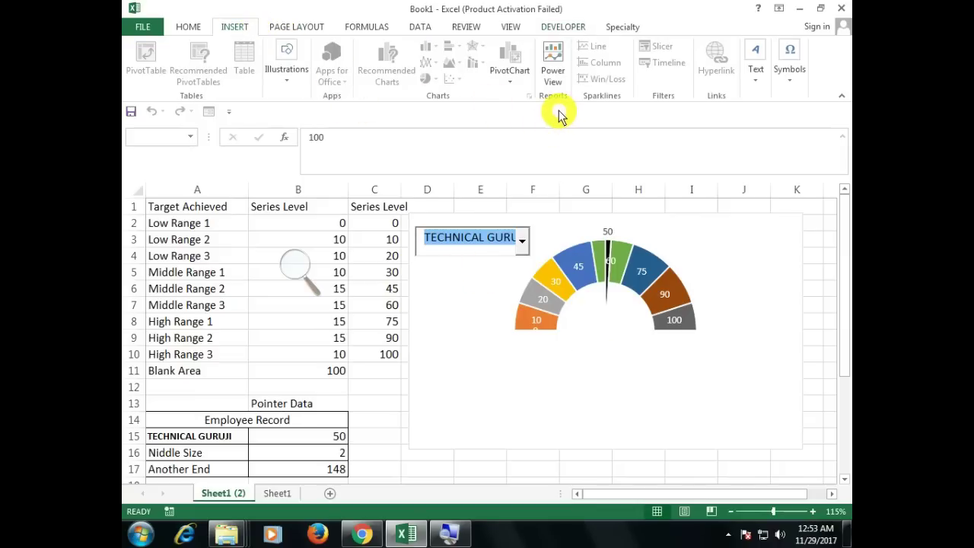
- Draw a text box (TextBox 5) just below the gauge chart
{"action": "left_click", "coordinate": [356, 256]}
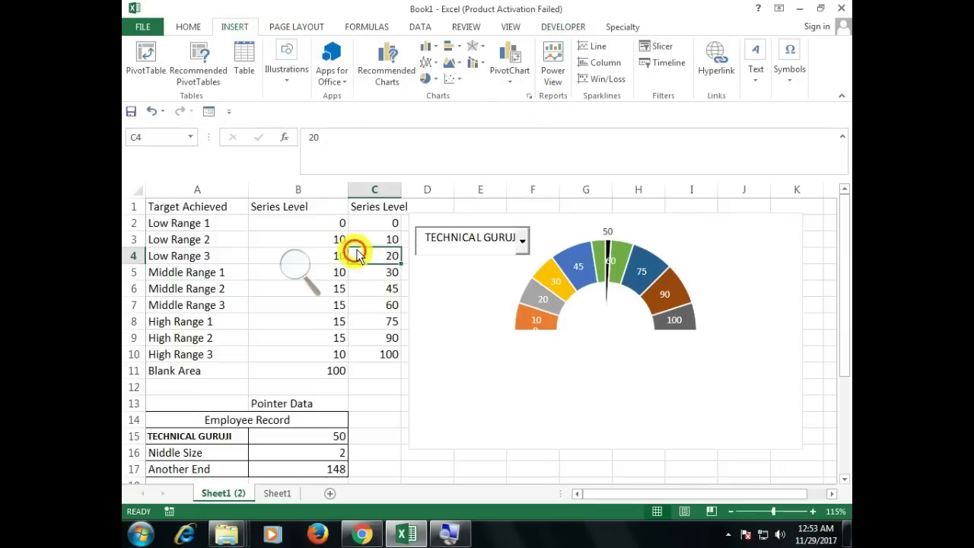
{"action": "left_click", "coordinate": [337, 272]}
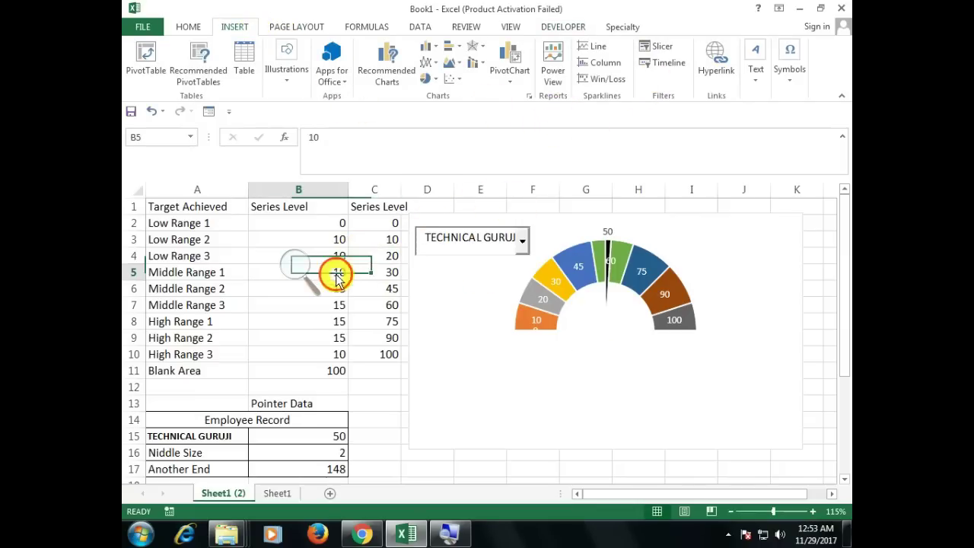
{"action": "left_click", "coordinate": [446, 304]}
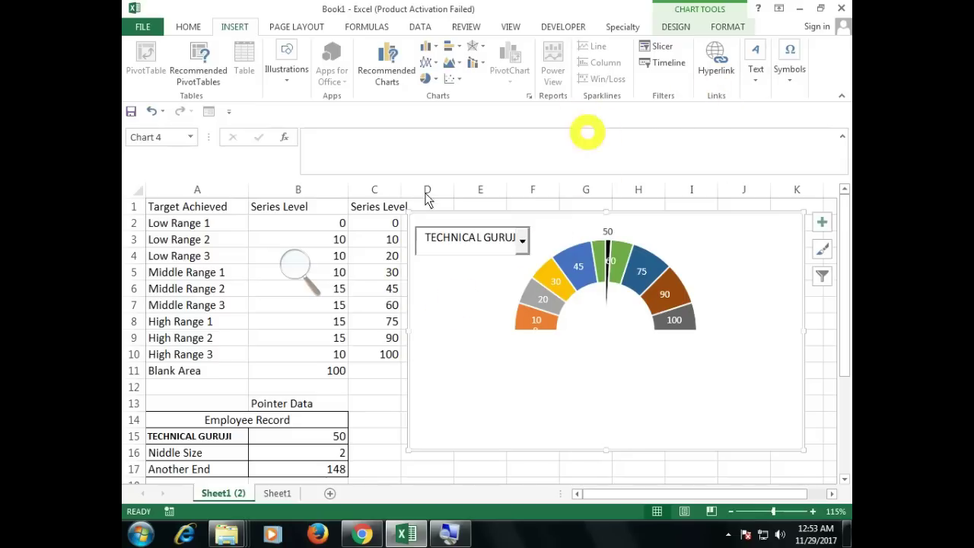
{"action": "left_click", "coordinate": [366, 242]}
{"action": "left_click", "coordinate": [757, 76]}
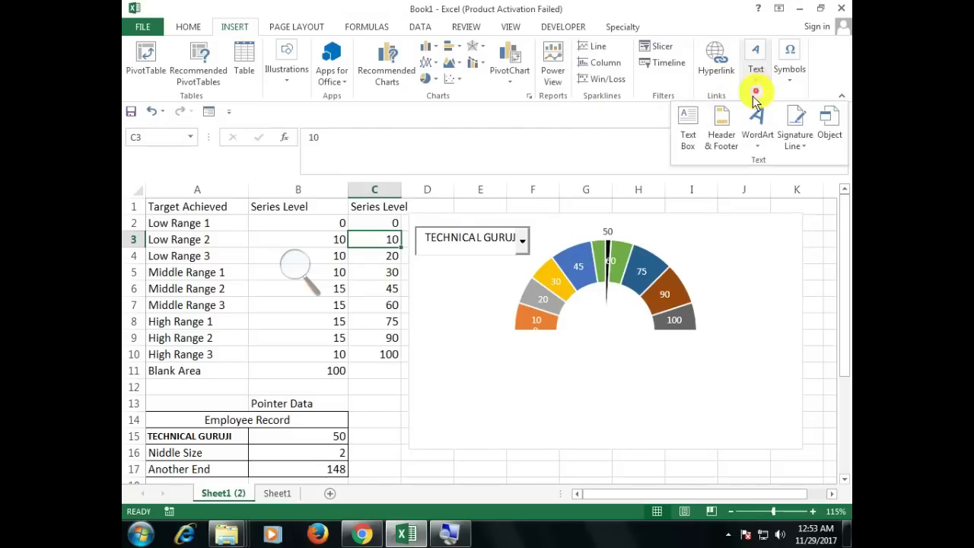
{"action": "left_click", "coordinate": [692, 145]}
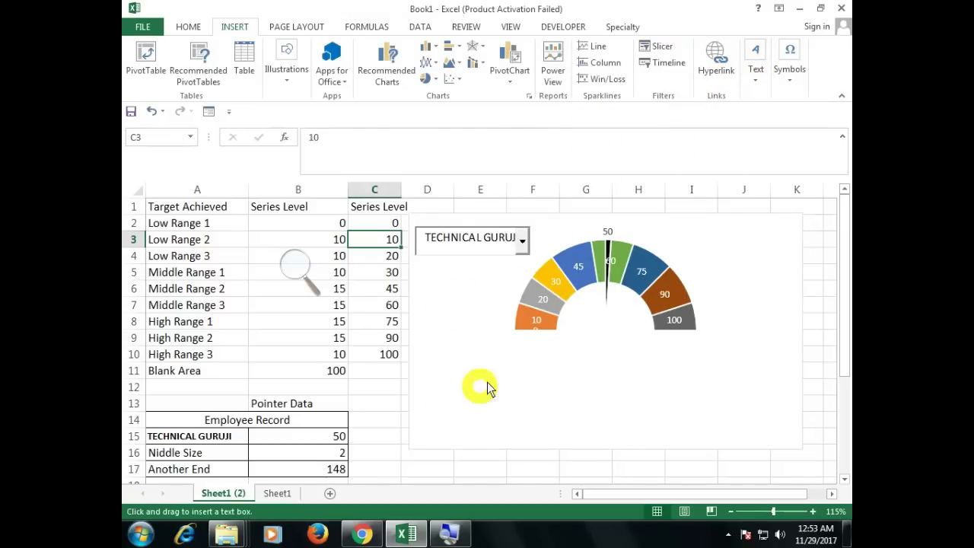
{"action": "left_click_drag", "start_coordinate": [496, 352], "coordinate": [716, 394]}
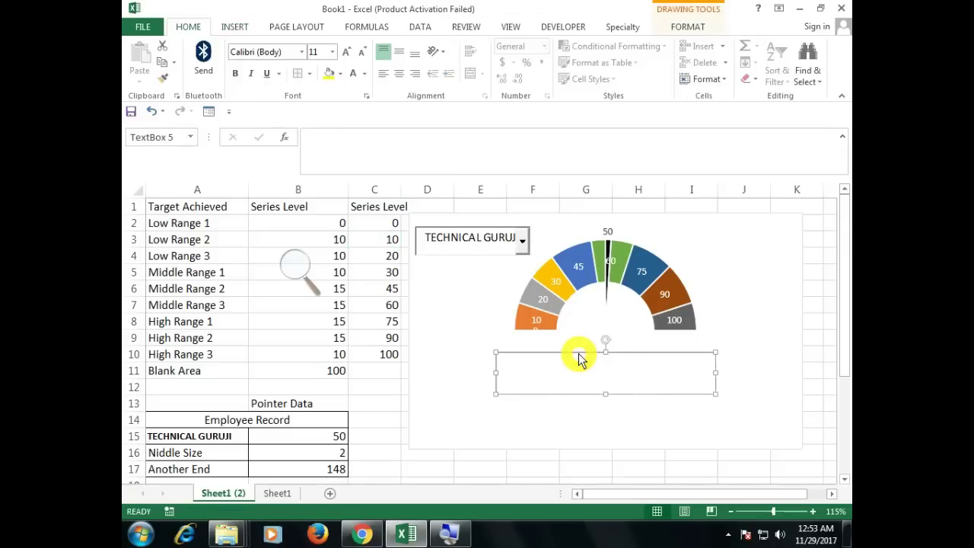
- Link the text box to cell A15 with the formula =$A$15
{"action": "left_click", "coordinate": [320, 147]}
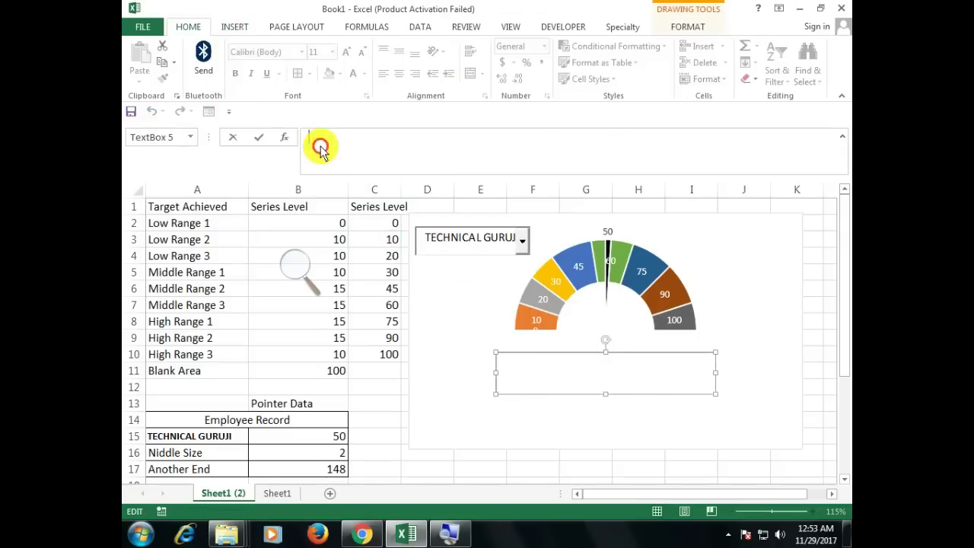
{"action": "type", "text": "="}
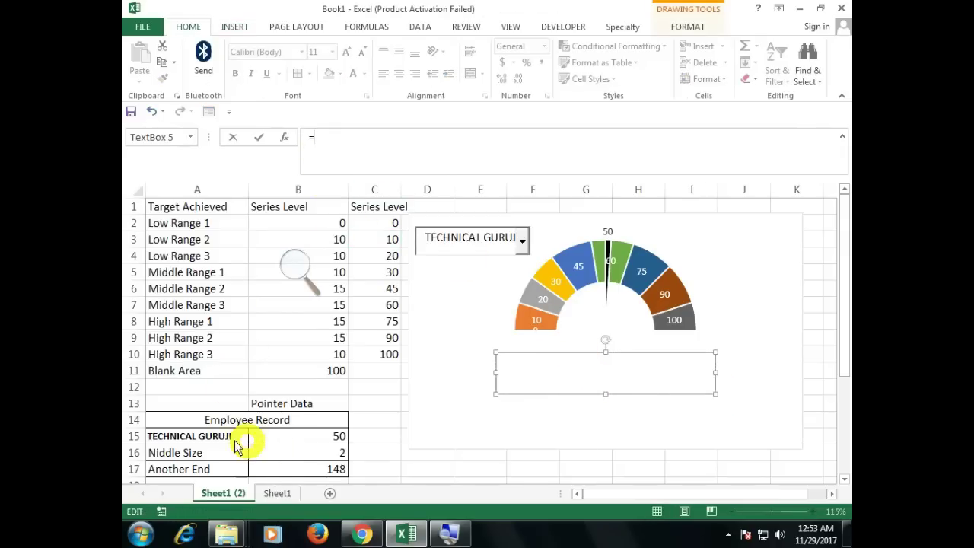
{"action": "left_click", "coordinate": [231, 444]}
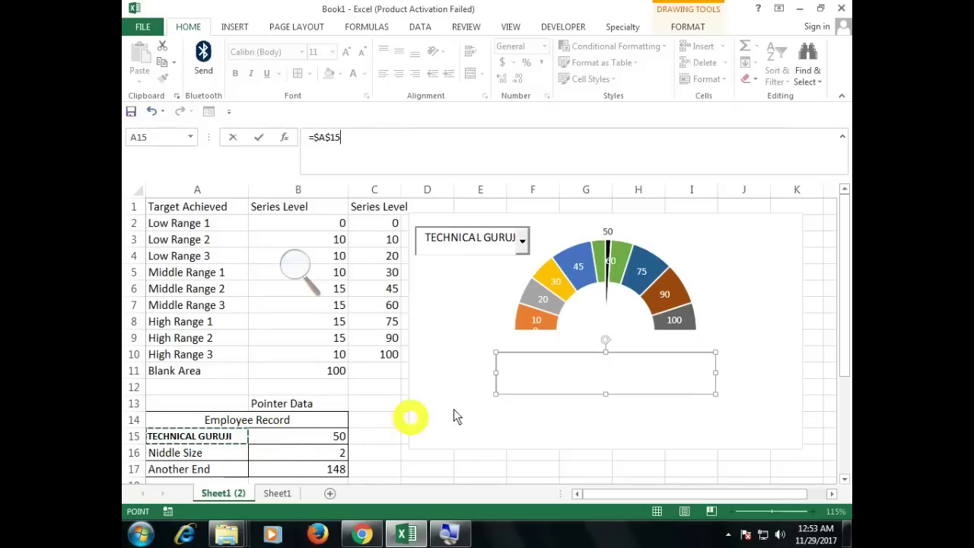
{"action": "key", "text": "Return"}
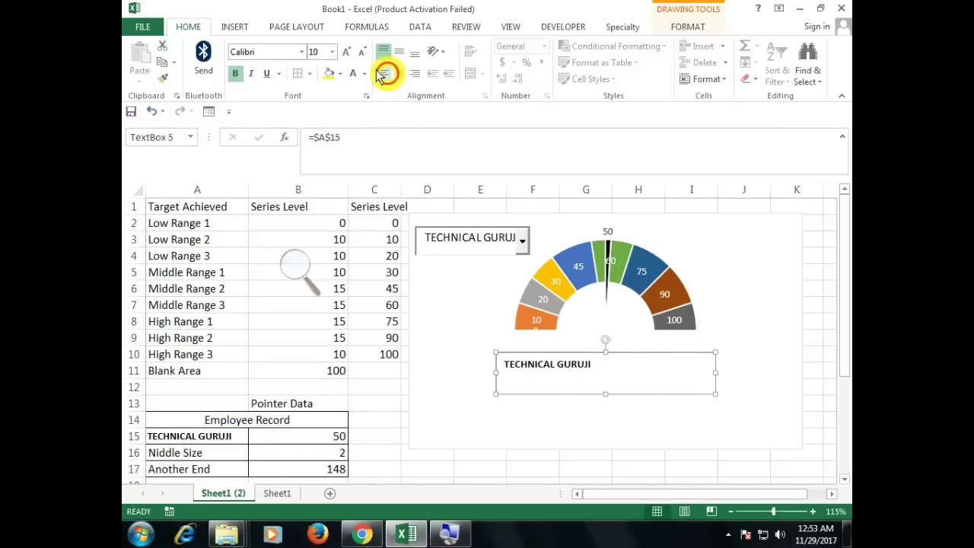
- Centre the name in the text box and give it a dark blue fill
{"action": "left_click", "coordinate": [352, 55]}
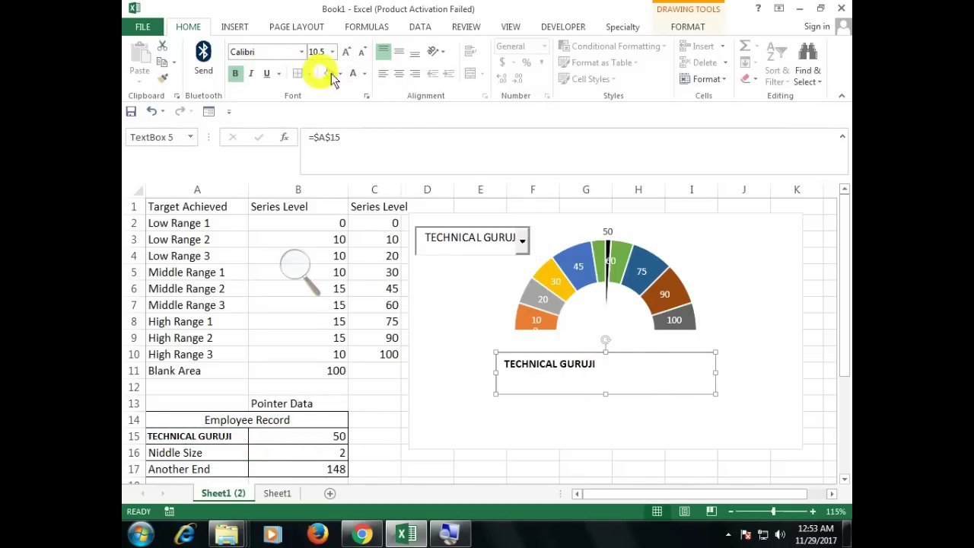
{"action": "left_click", "coordinate": [405, 76]}
{"action": "left_click", "coordinate": [340, 73]}
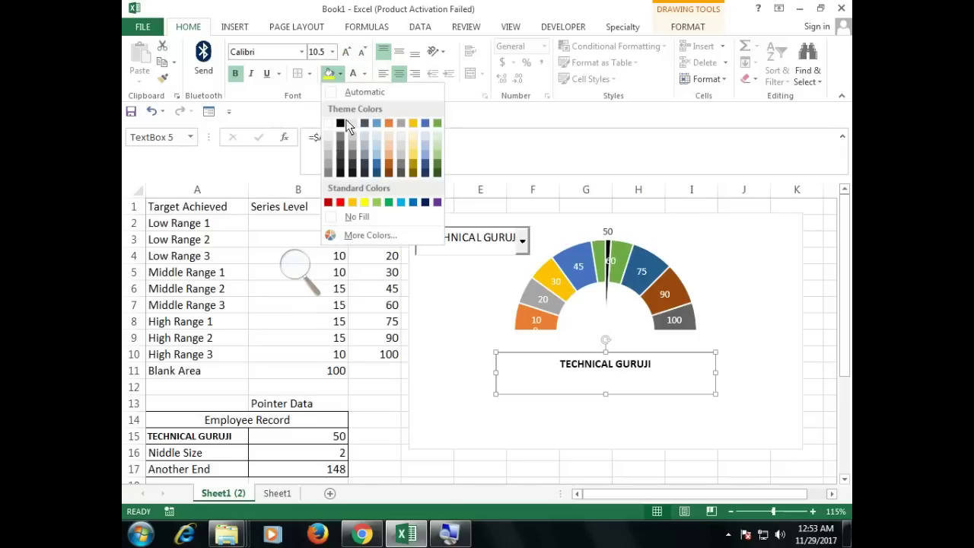
{"action": "left_click", "coordinate": [376, 173]}
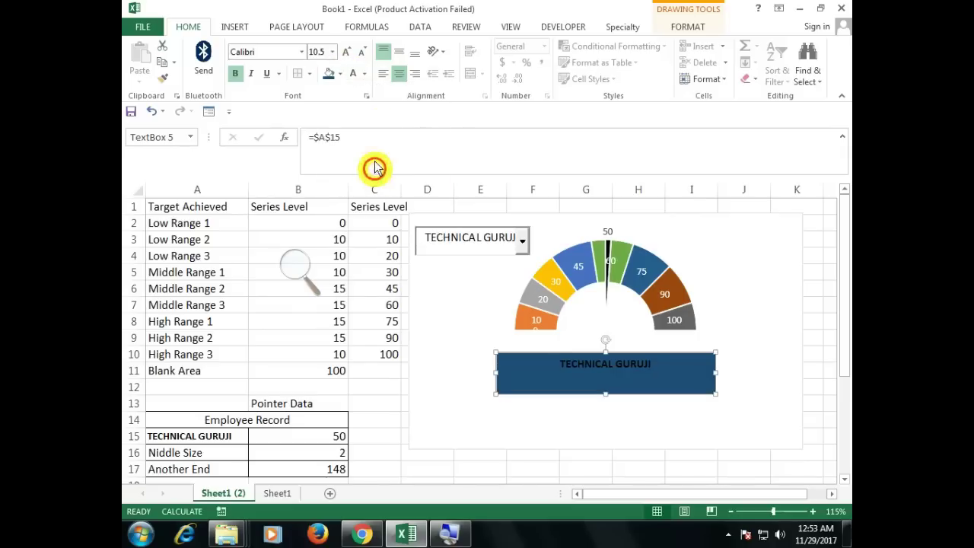
- Make the name text white at about 20 pt so it fits one line
{"action": "left_click", "coordinate": [352, 74]}
{"action": "left_click", "coordinate": [347, 52]}
{"action": "left_click", "coordinate": [347, 52]}
{"action": "left_click", "coordinate": [347, 51]}
{"action": "left_click", "coordinate": [347, 52]}
{"action": "left_click", "coordinate": [347, 52]}
{"action": "left_click", "coordinate": [347, 51]}
{"action": "left_click", "coordinate": [347, 52]}
{"action": "left_click", "coordinate": [347, 52]}
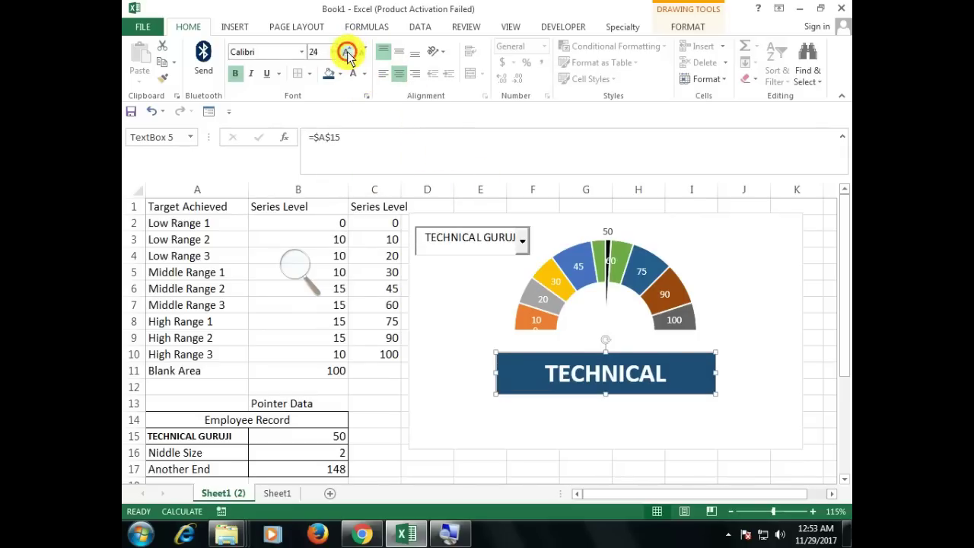
{"action": "left_click", "coordinate": [361, 53]}
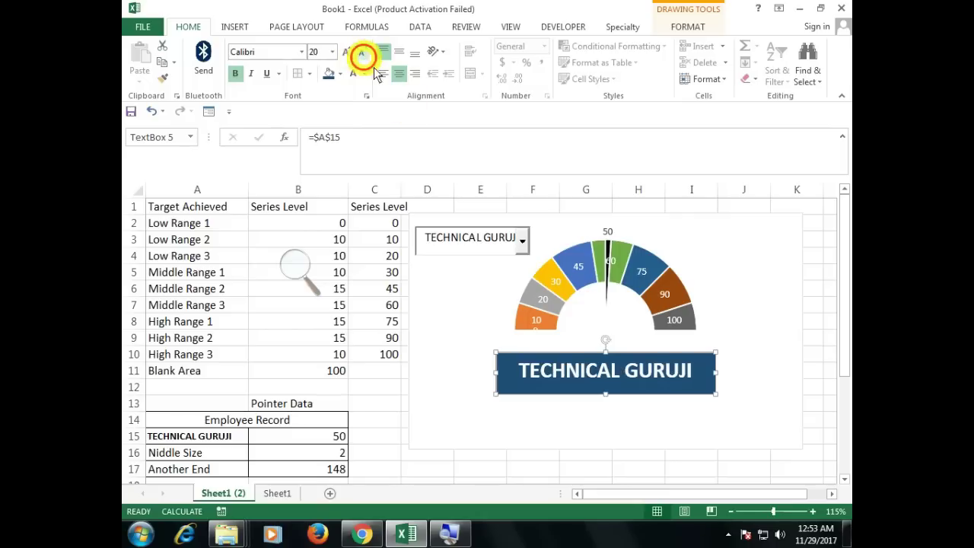
{"action": "left_click", "coordinate": [510, 242]}
{"action": "left_click", "coordinate": [521, 241]}
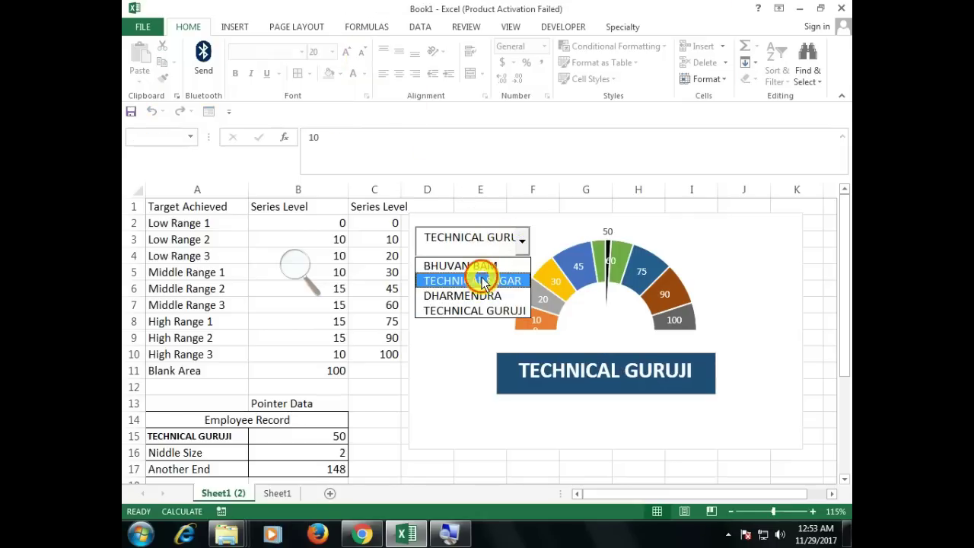
{"action": "left_click", "coordinate": [484, 280]}
{"action": "left_click", "coordinate": [521, 240]}
{"action": "left_click", "coordinate": [475, 294]}
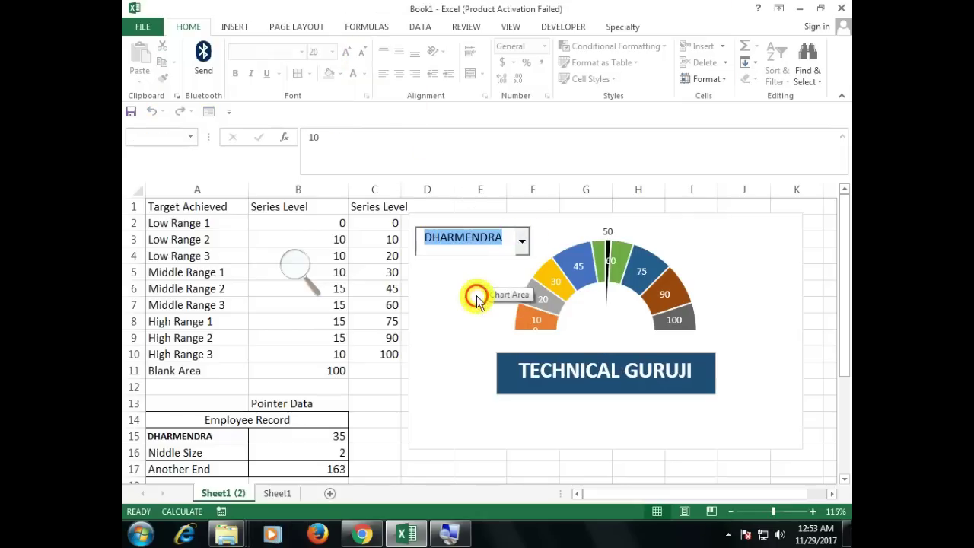
{"action": "left_click", "coordinate": [521, 240]}
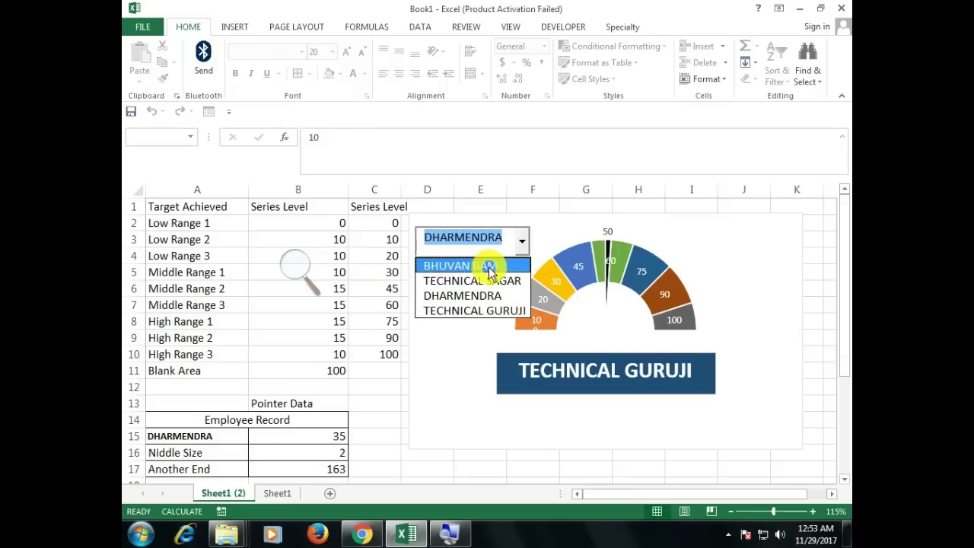
{"action": "left_click", "coordinate": [487, 266]}
{"action": "left_click", "coordinate": [522, 240]}
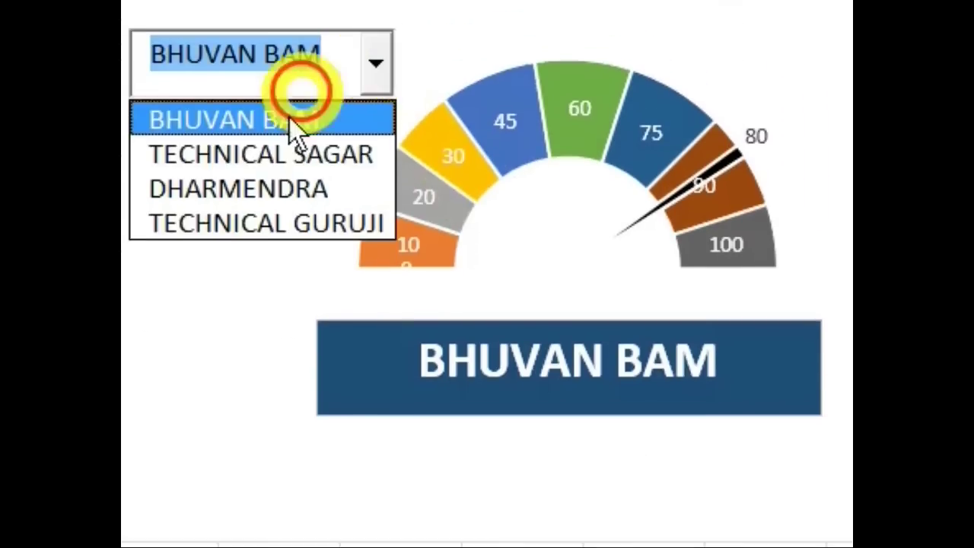
{"action": "left_click", "coordinate": [282, 155]}
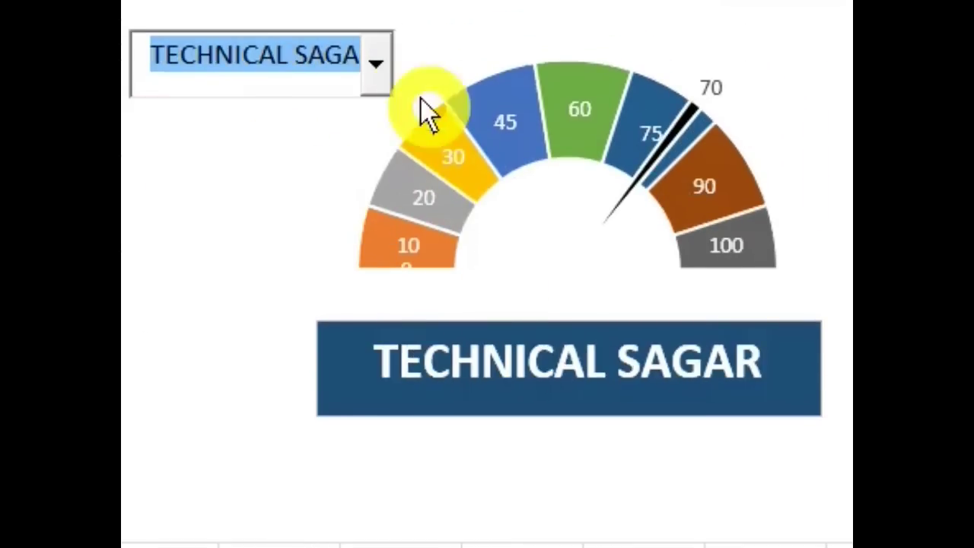
{"action": "left_click", "coordinate": [380, 67]}
{"action": "left_click", "coordinate": [299, 181]}
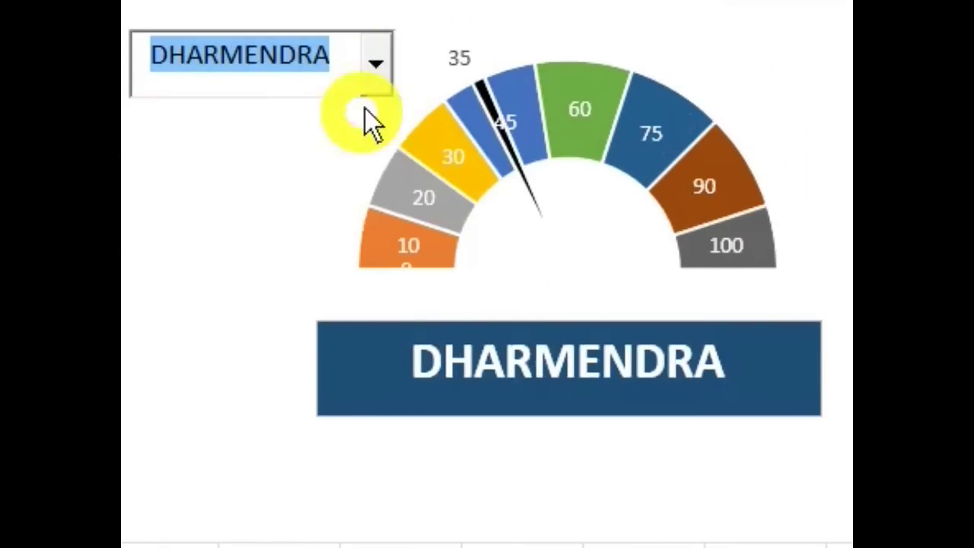
{"action": "left_click", "coordinate": [375, 74]}
{"action": "left_click", "coordinate": [329, 224]}
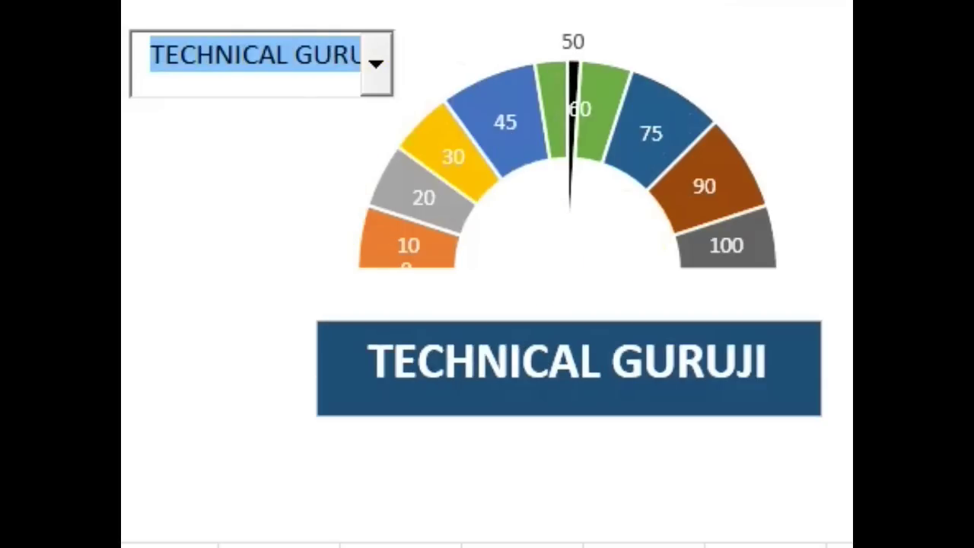